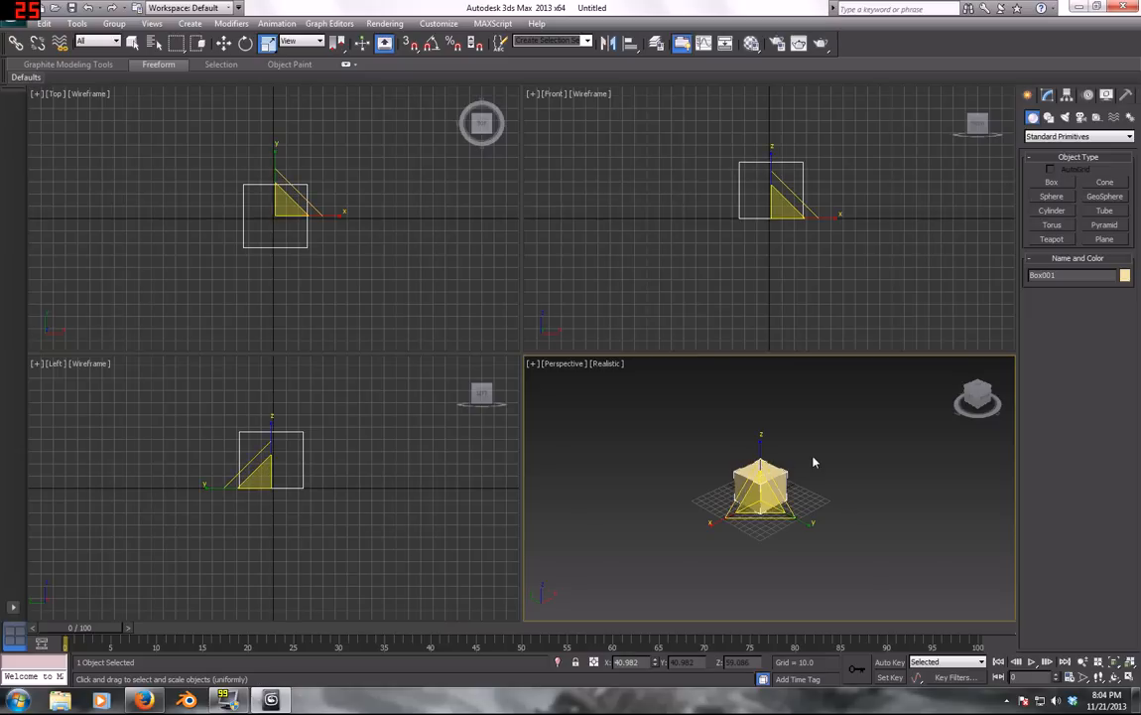
Center the box's pivot point on the object
scroll(815, 458, "up", 5)
middle_click_drag(849, 443, 816, 462)
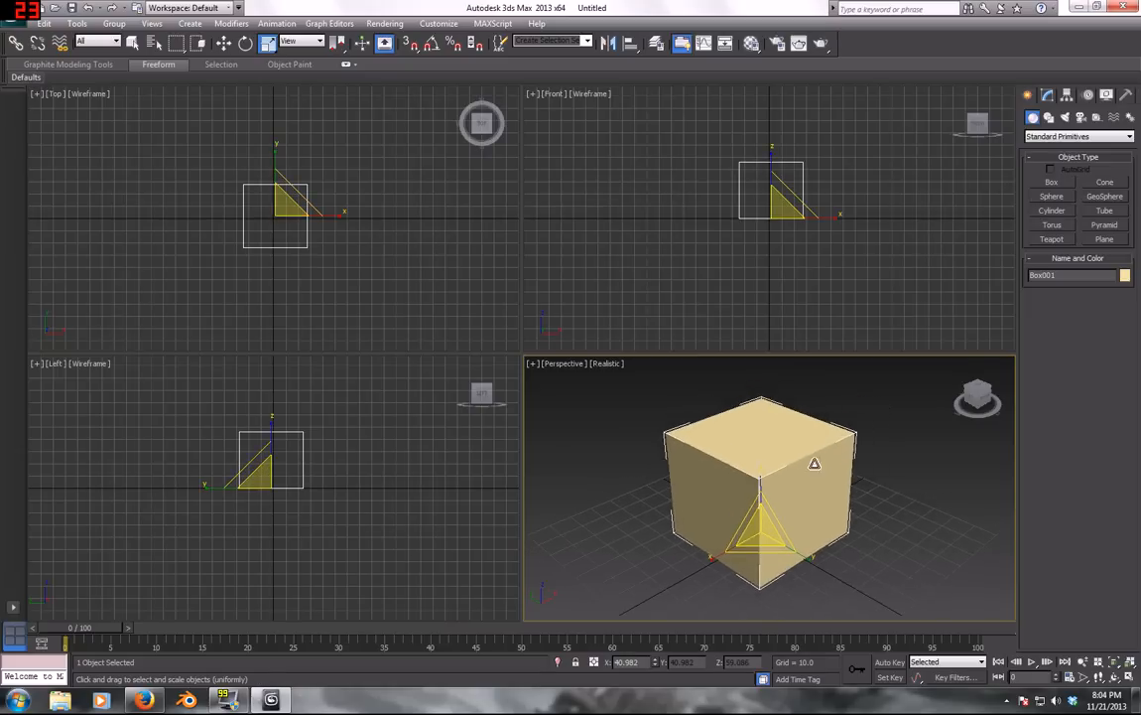
left_click(1067, 96)
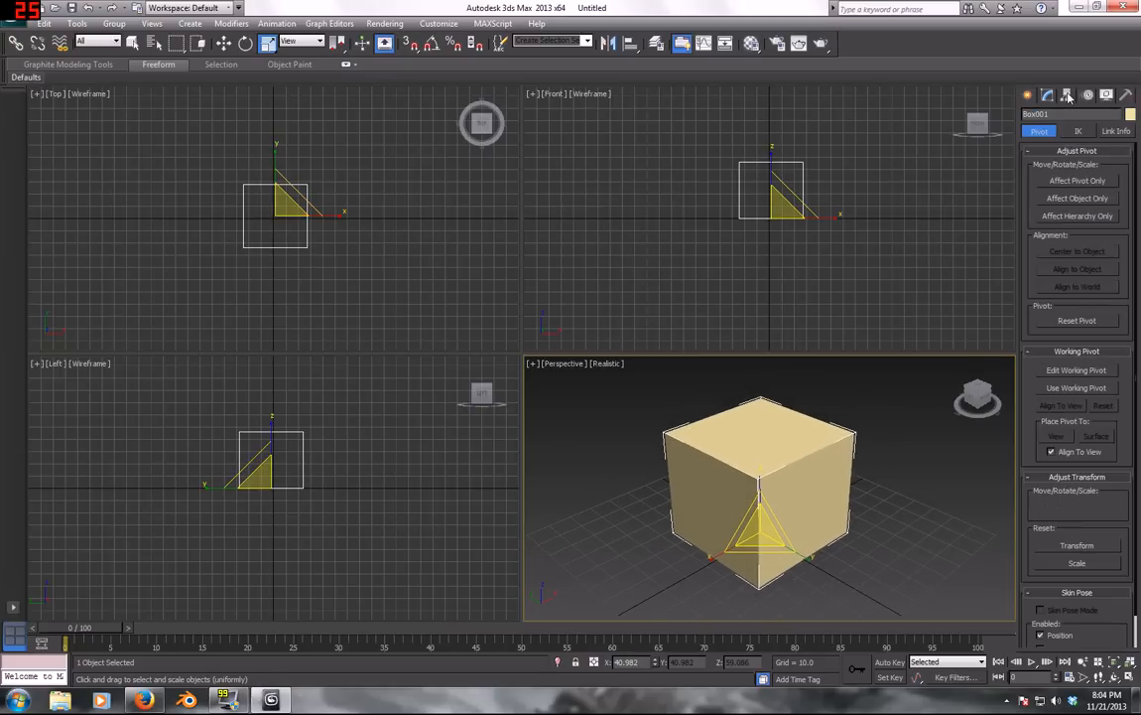
left_click(1069, 179)
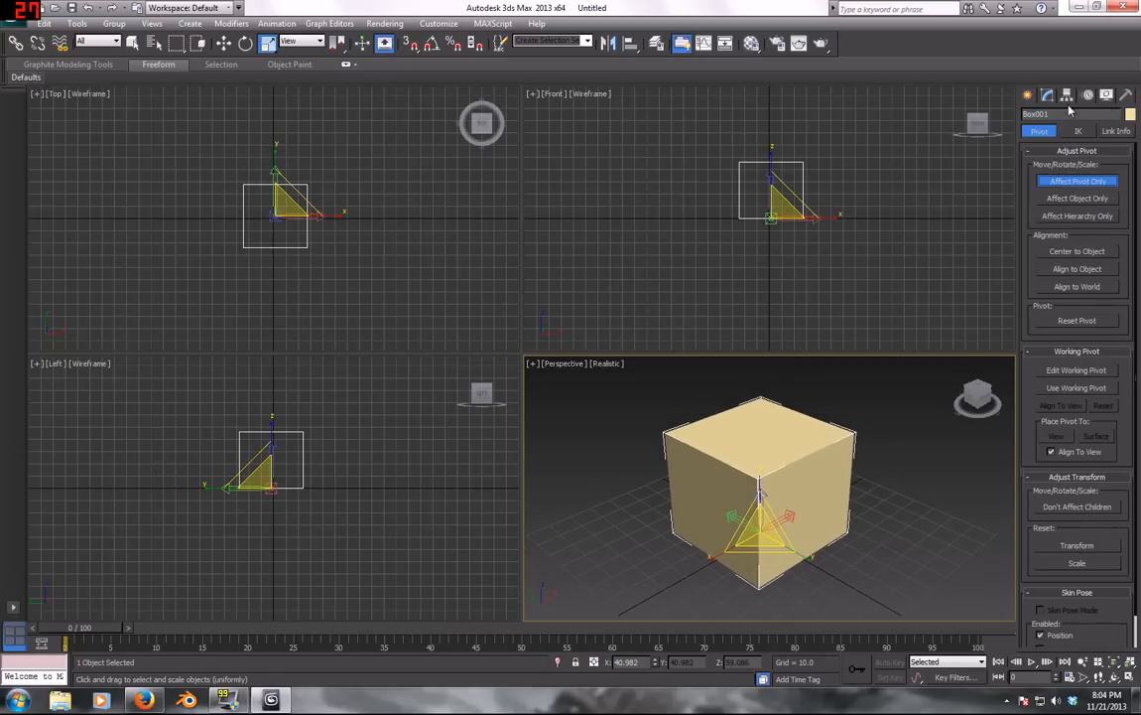
left_click(1075, 252)
left_click(1078, 180)
left_click(1079, 181)
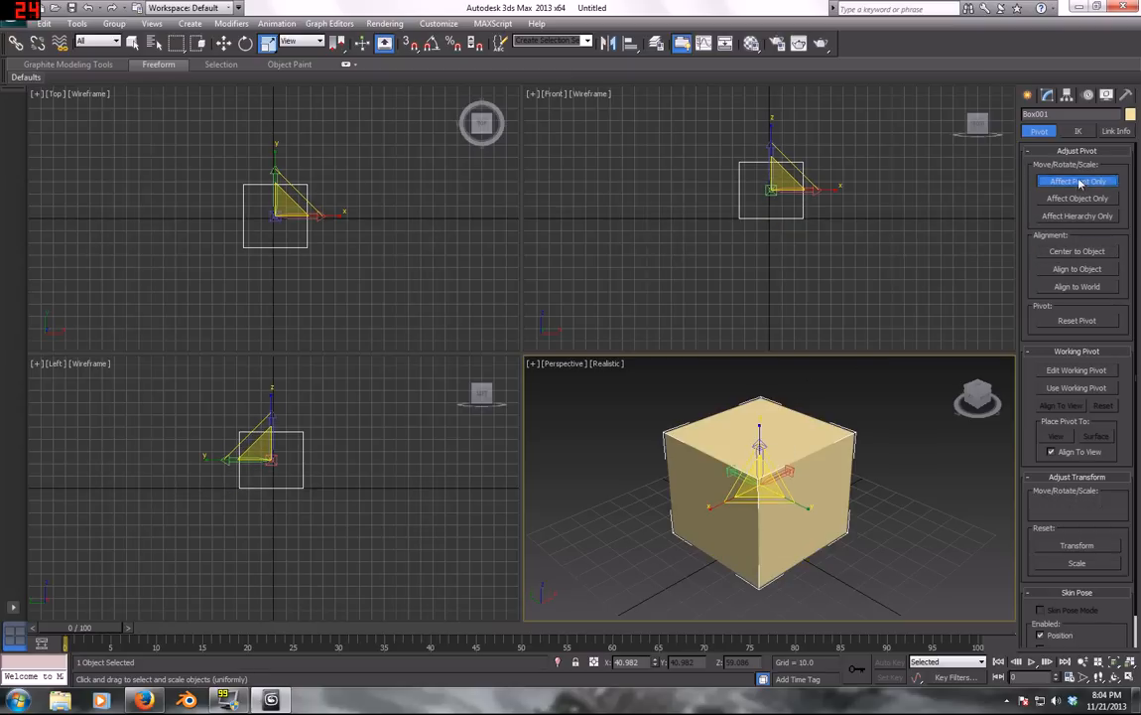
left_click(1027, 94)
Switch to the Move tool and convert the box to an Editable Poly
right_click(769, 475)
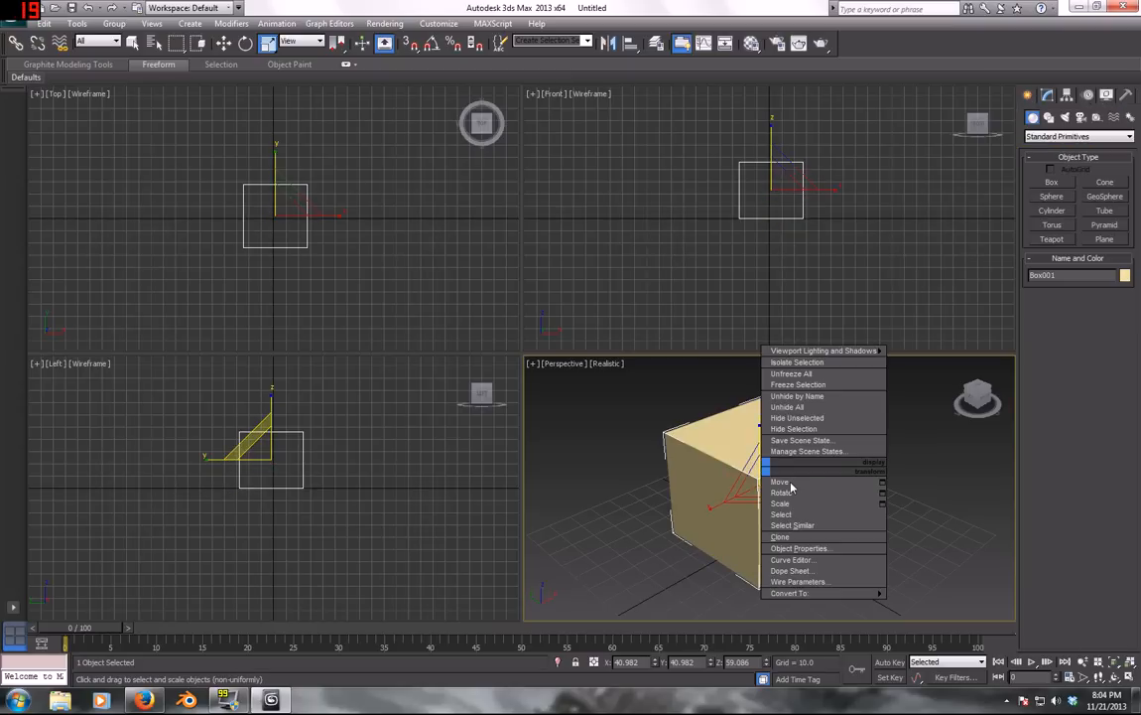
left_click(791, 486)
middle_click_drag(791, 486, 796, 438, "alt")
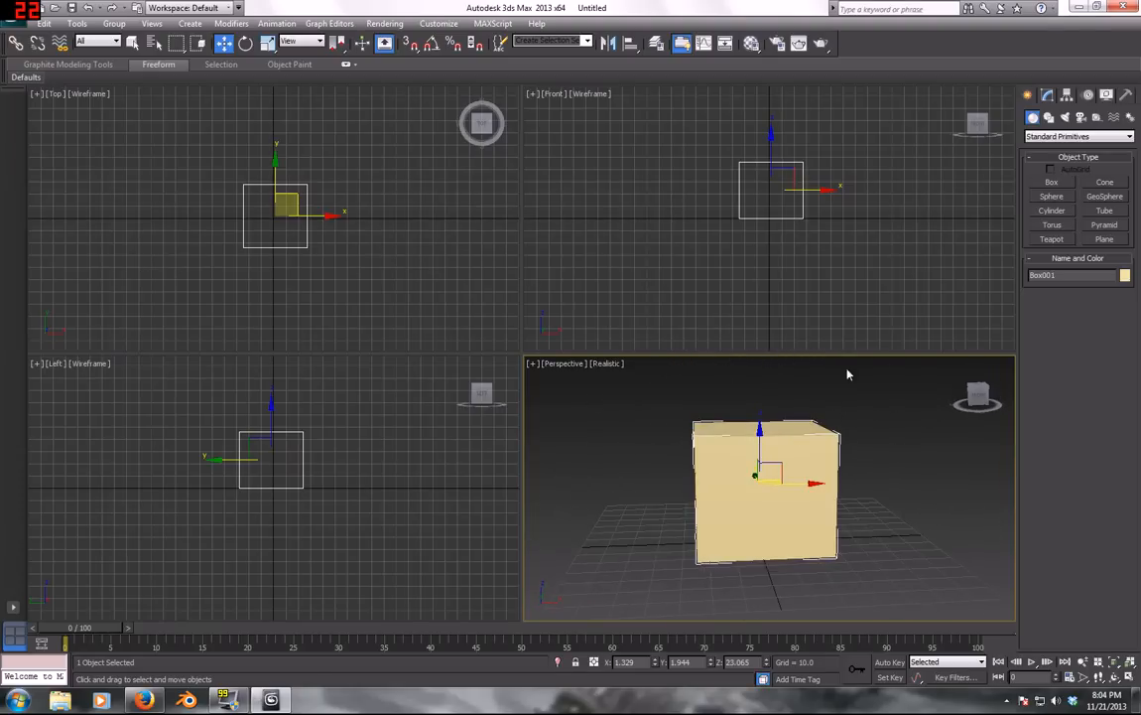
right_click(755, 496)
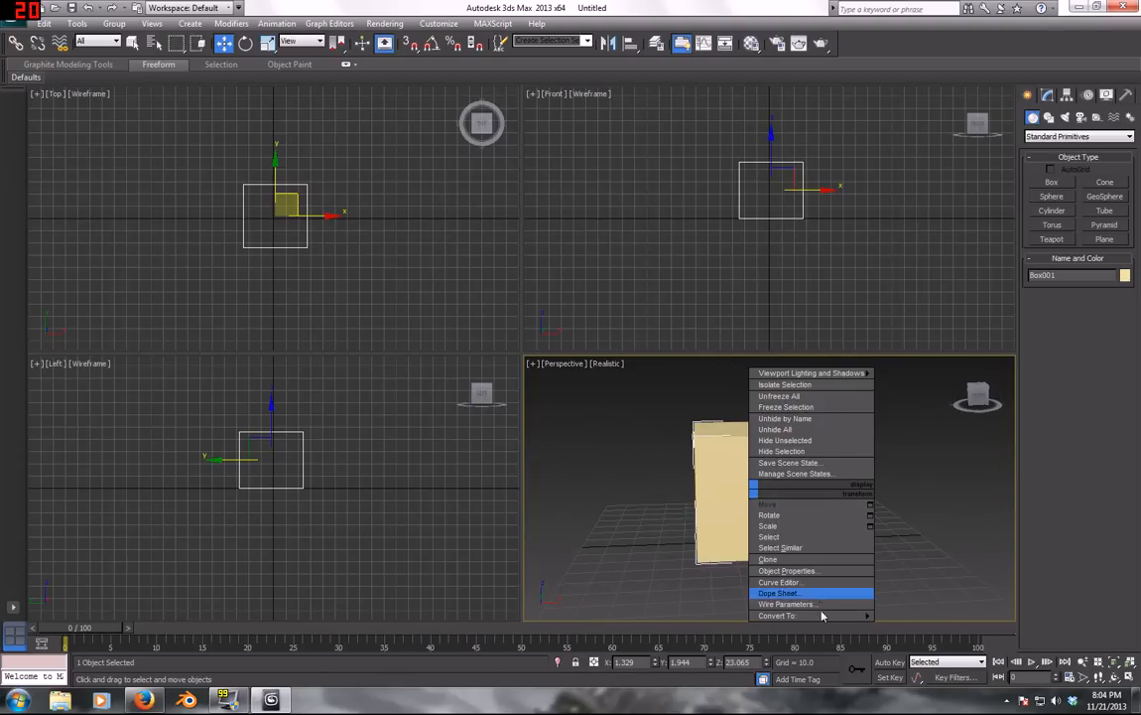
left_click(928, 623)
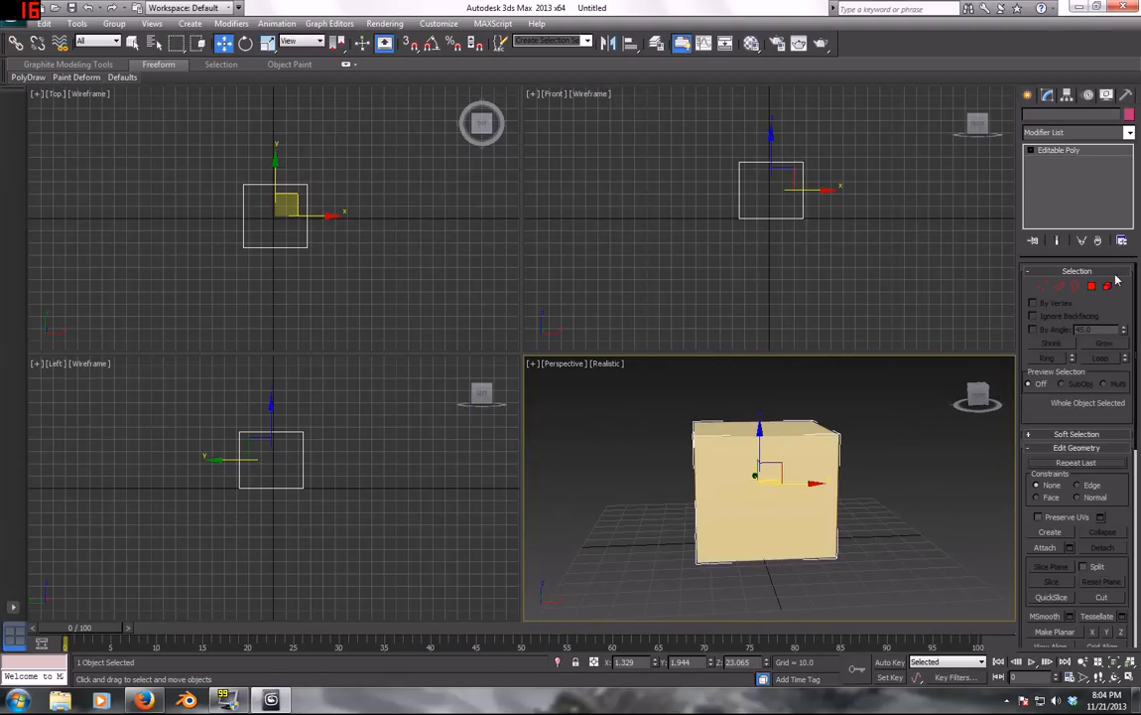
Select the four box edges running along Y and connect them with a new edge loop around the middle
left_click(1093, 288)
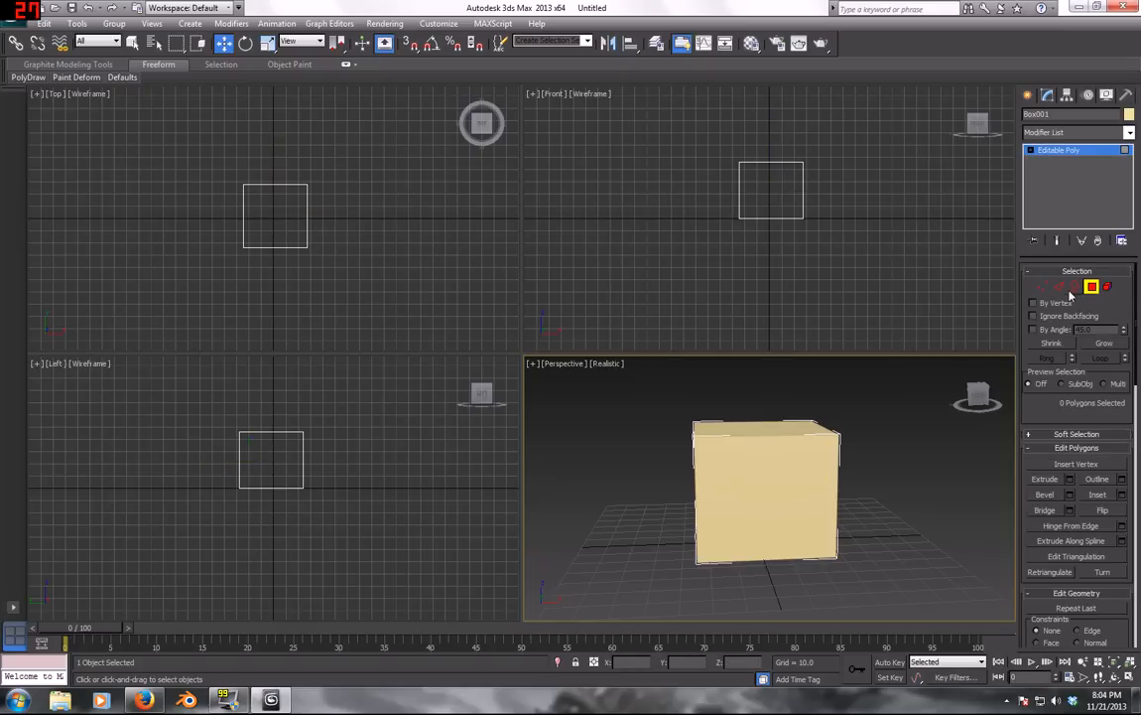
left_click(1059, 287)
middle_click_drag(862, 403, 866, 479, "alt")
left_click_drag(720, 490, 675, 561)
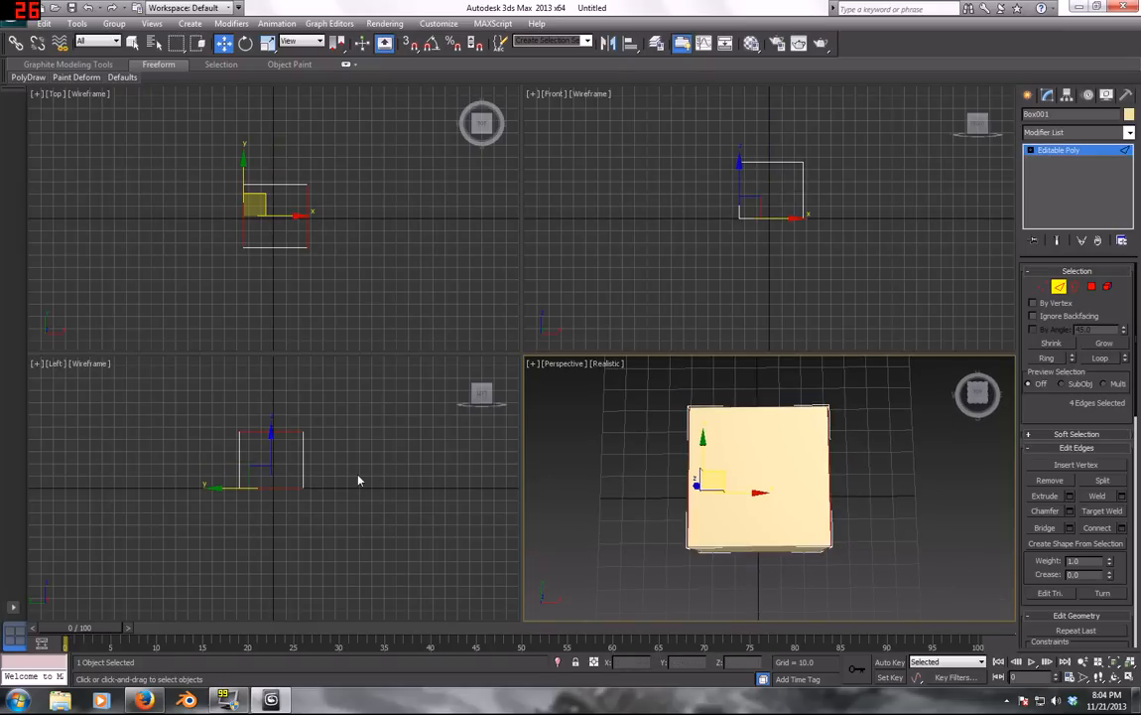
left_click(1108, 533)
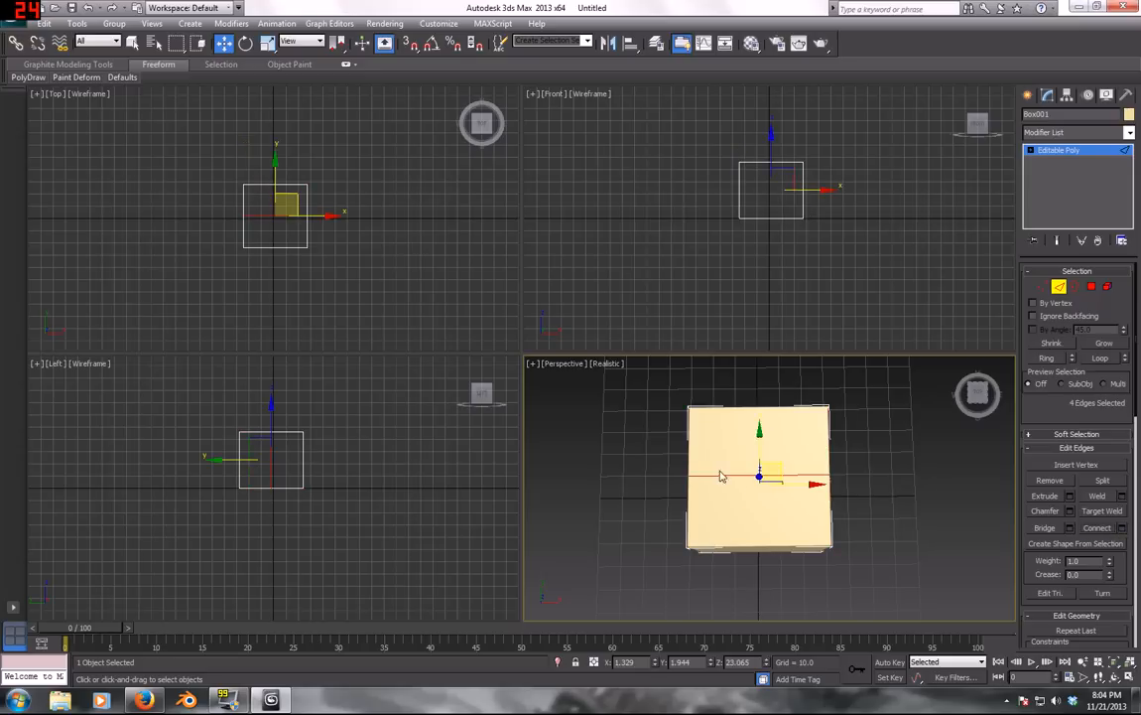
Scale the middle edge loop outward along X so the sides bulge into a hexagonal outline
middle_click_drag(805, 491, 824, 464, "alt")
key("r")
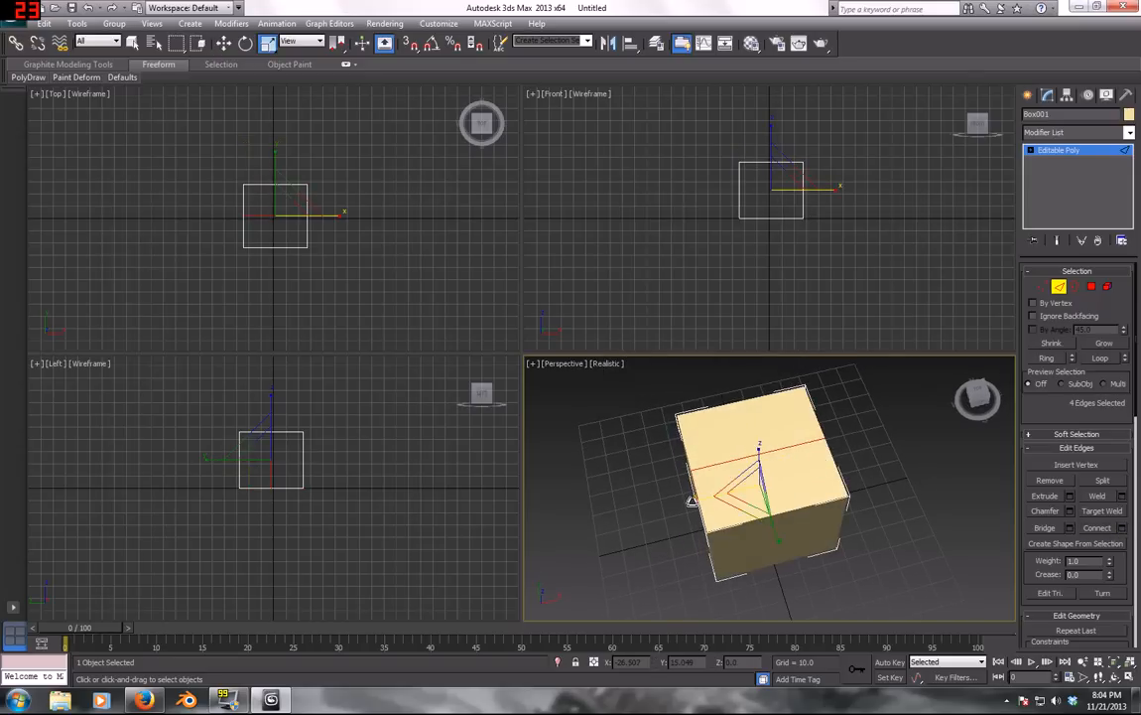
left_click_drag(674, 507, 690, 498)
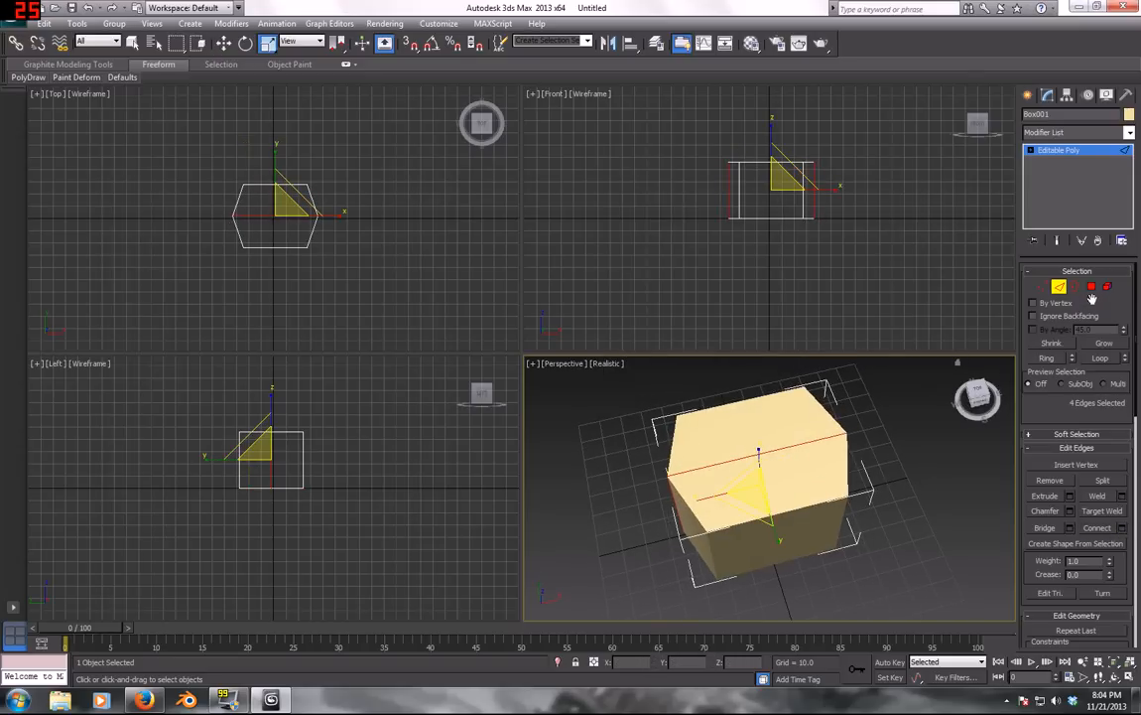
Select the front and back end polygons and scale them down along Z to taper the body's ends
left_click(1091, 287)
left_click(794, 540)
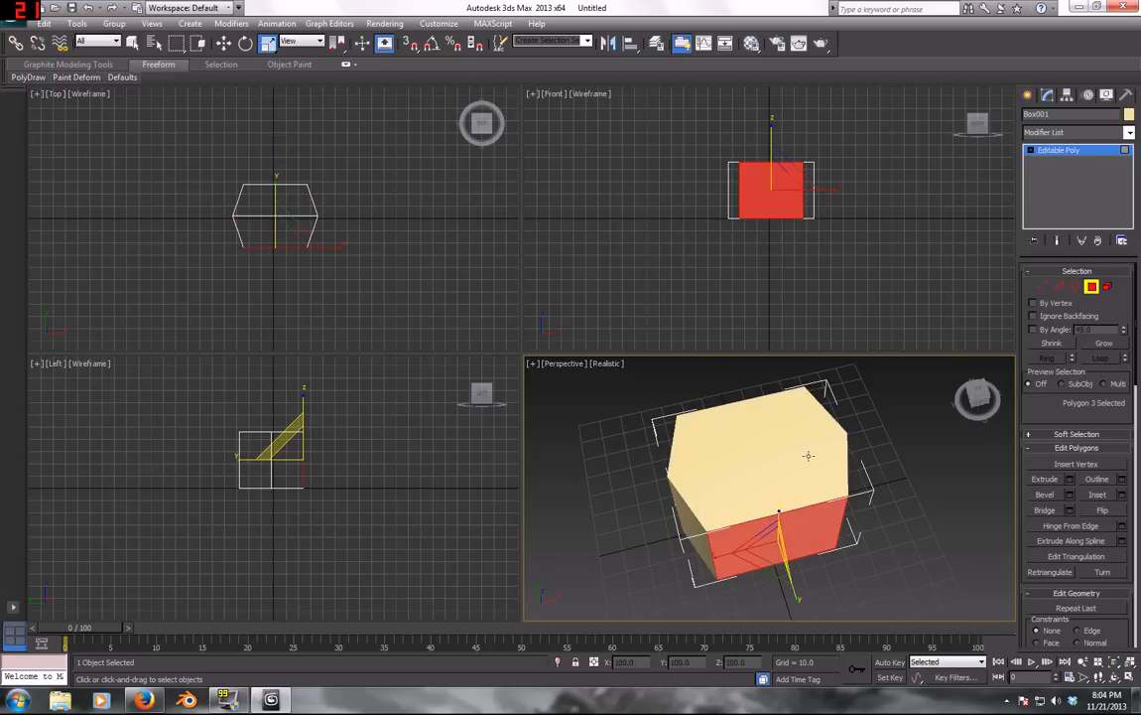
middle_click_drag(623, 512, 655, 570, "alt")
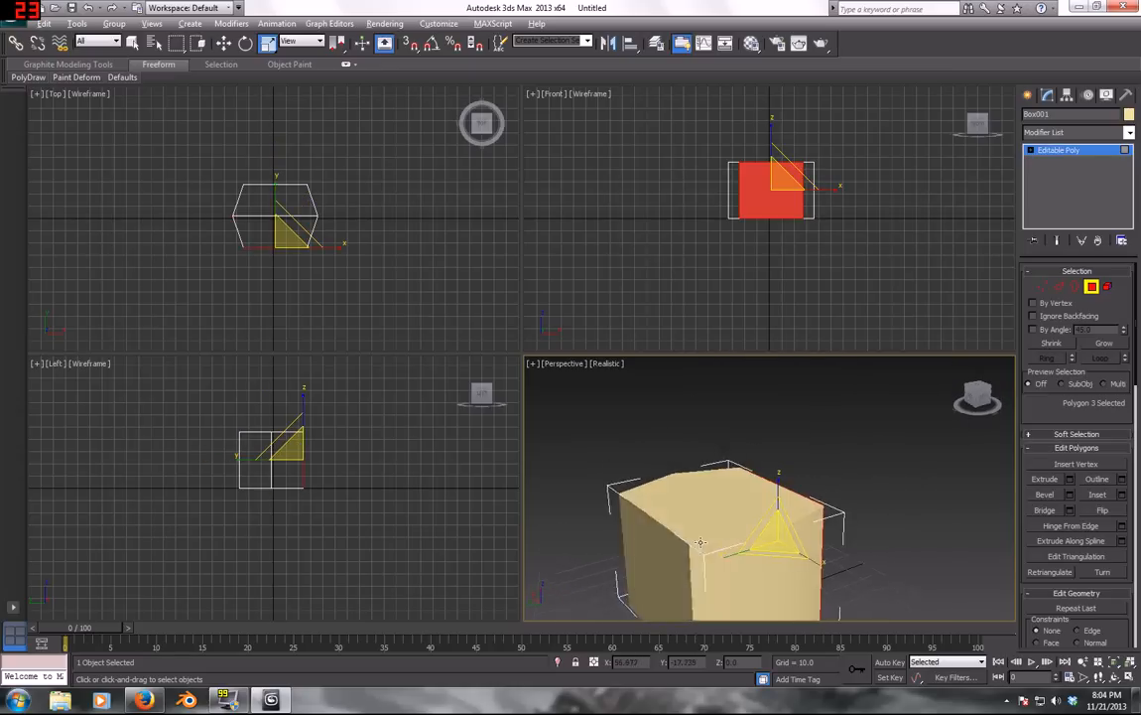
left_click(664, 569, "ctrl")
middle_click_drag(764, 499, 700, 546, "alt")
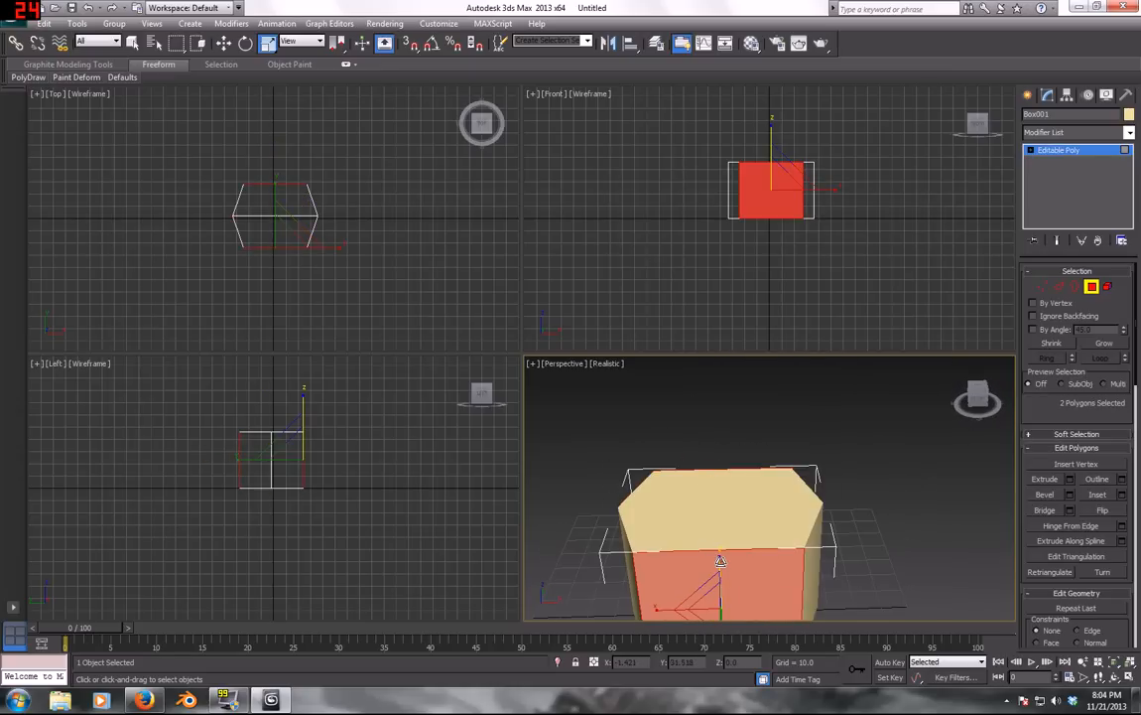
left_click_drag(721, 561, 723, 593)
middle_click_drag(722, 511, 731, 462, "alt")
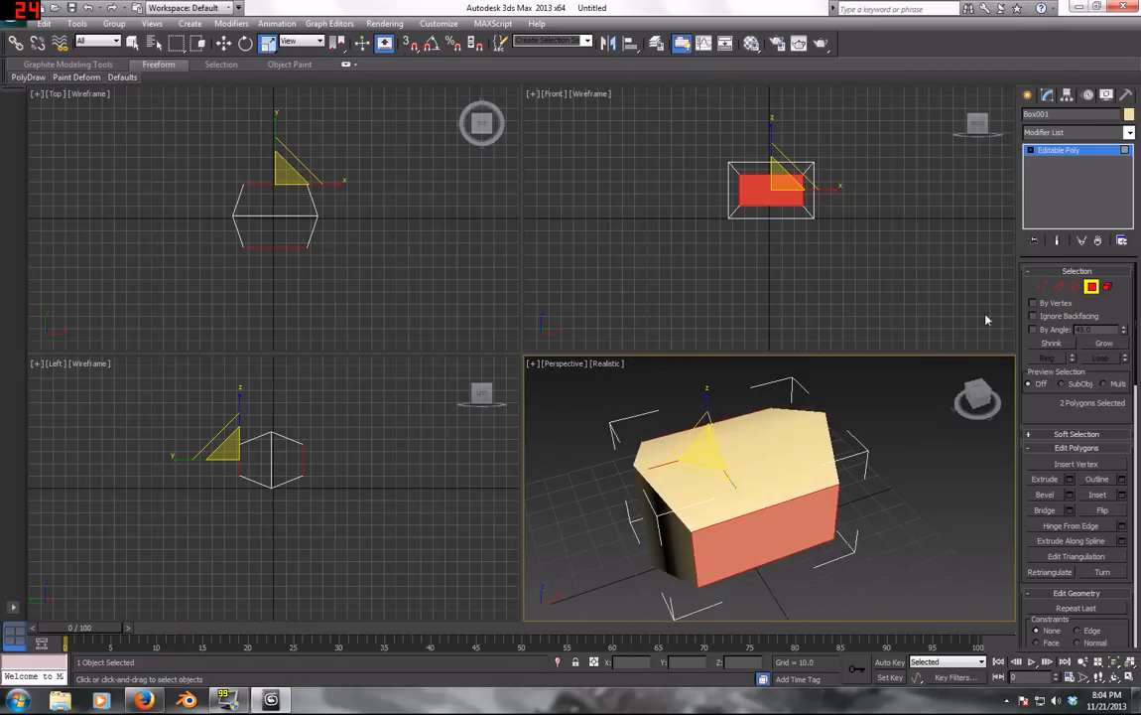
Switch to vertex level and select only the eight end vertices, leaving out the middle row
left_click(1042, 287)
middle_click_drag(724, 495, 796, 503, "alt")
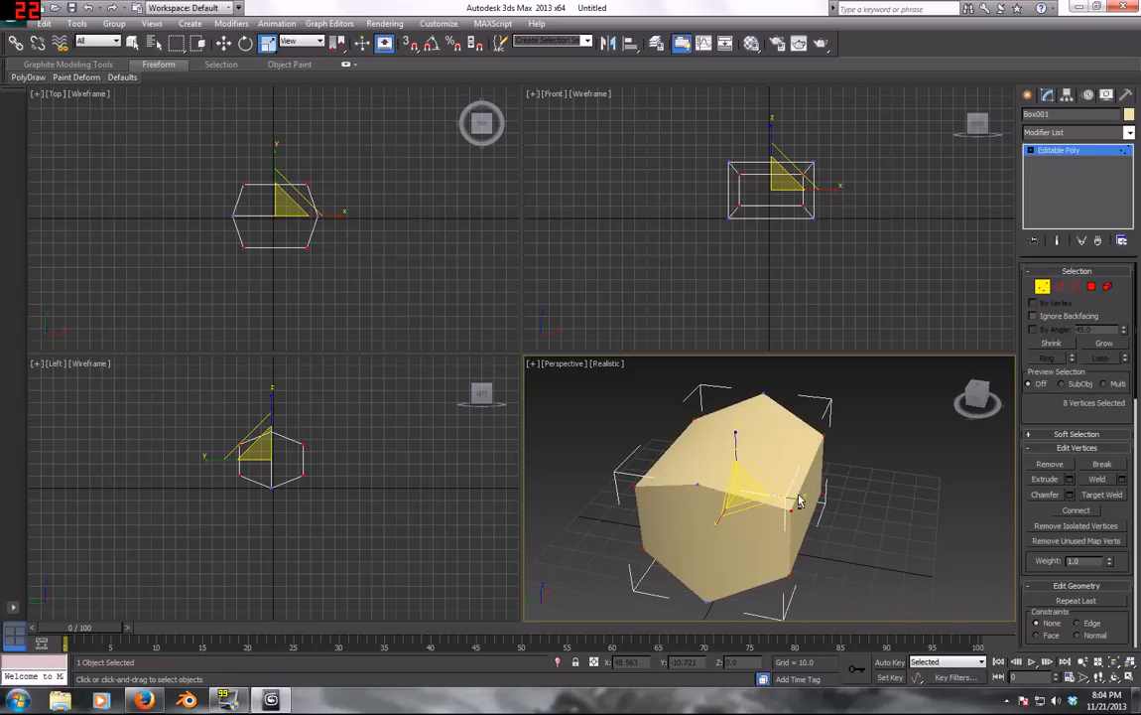
left_click(1092, 287)
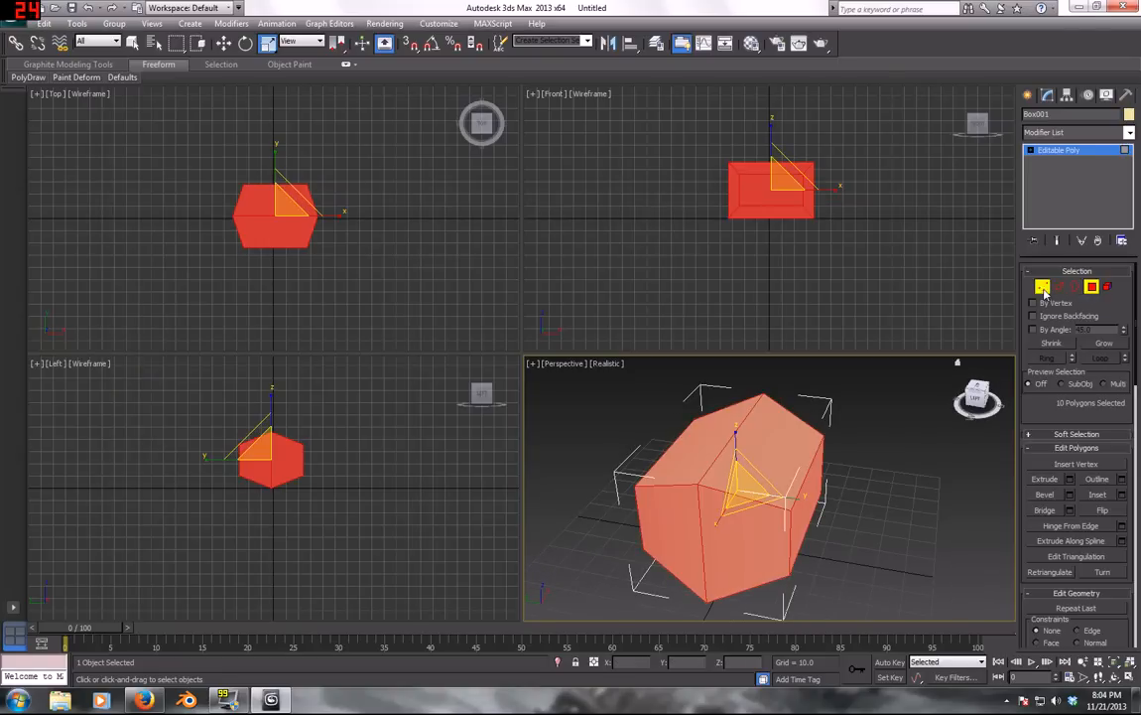
left_click(1042, 287)
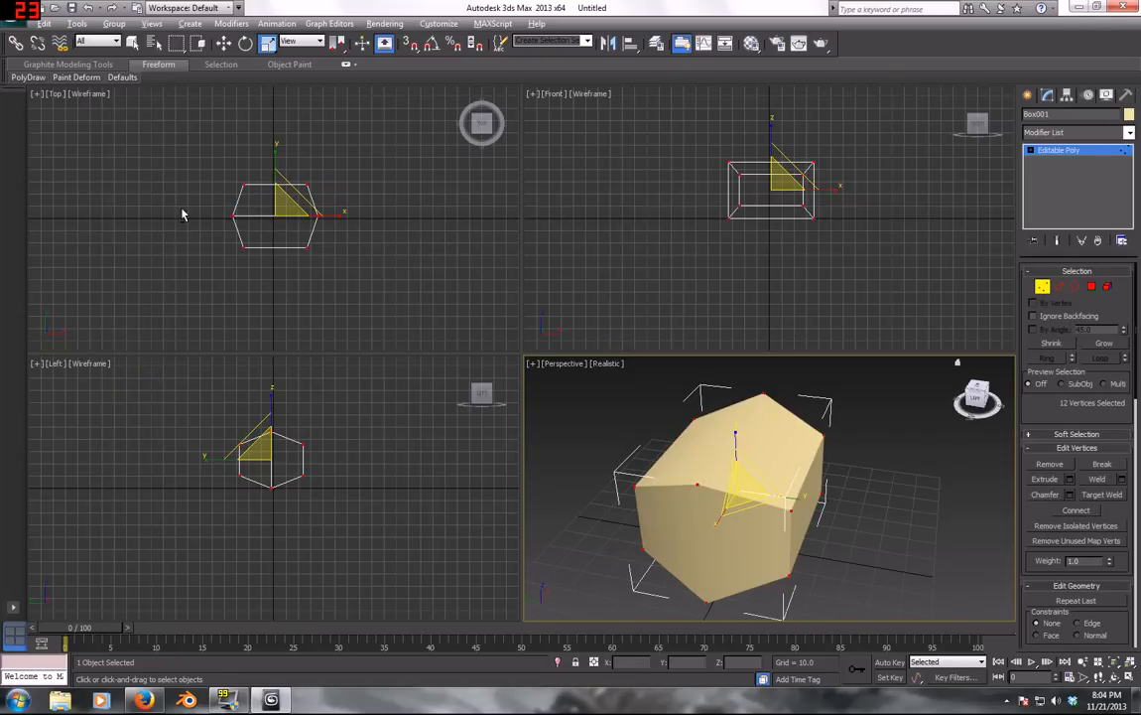
left_click_drag(181, 209, 408, 220)
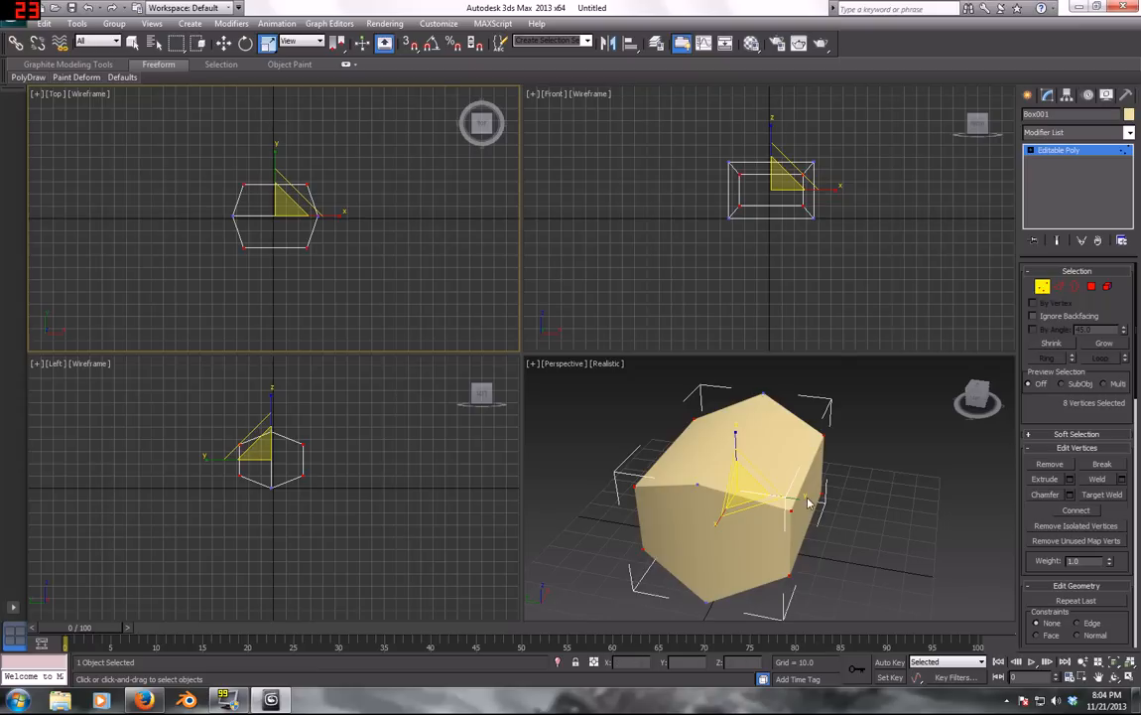
middle_click_drag(807, 503, 822, 503, "alt")
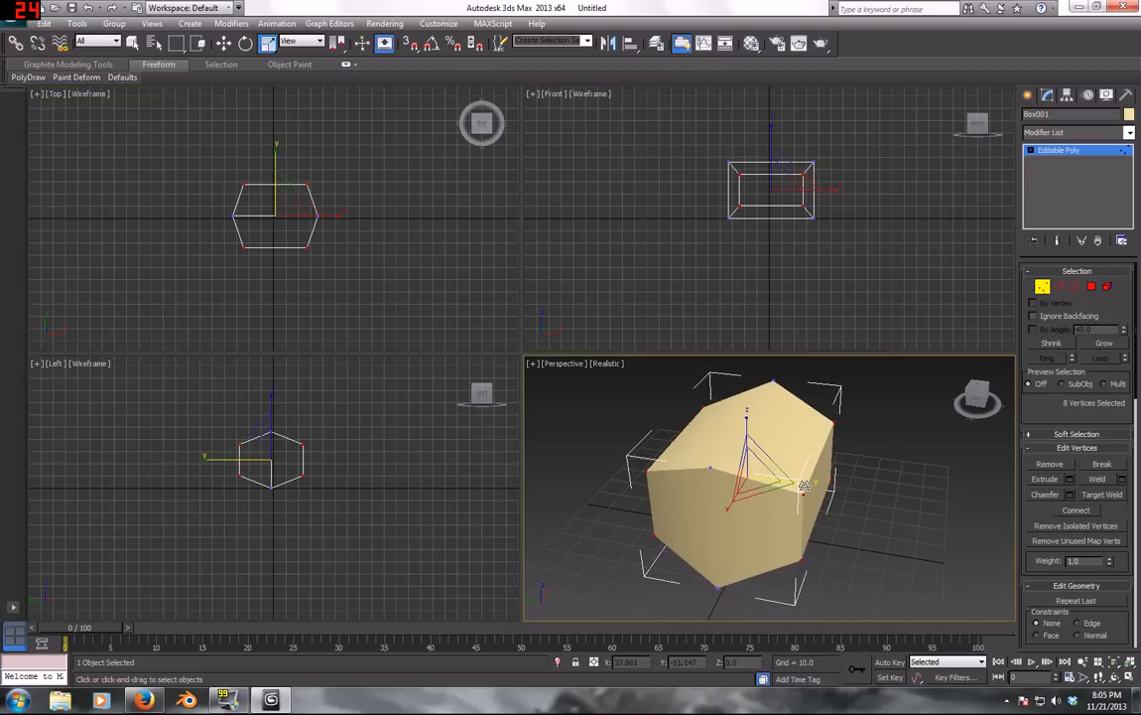
Scale the eight end vertices apart along Y to stretch the body into a long tapered shape
left_click_drag(789, 490, 933, 485)
middle_click_drag(933, 486, 743, 431, "alt")
scroll(743, 466, "down", 5)
middle_click_drag(743, 484, 792, 475, "alt")
mouse_move(803, 473)
left_mouse_down()
mouse_move(826, 477)
mouse_move(792, 471)
left_mouse_up()
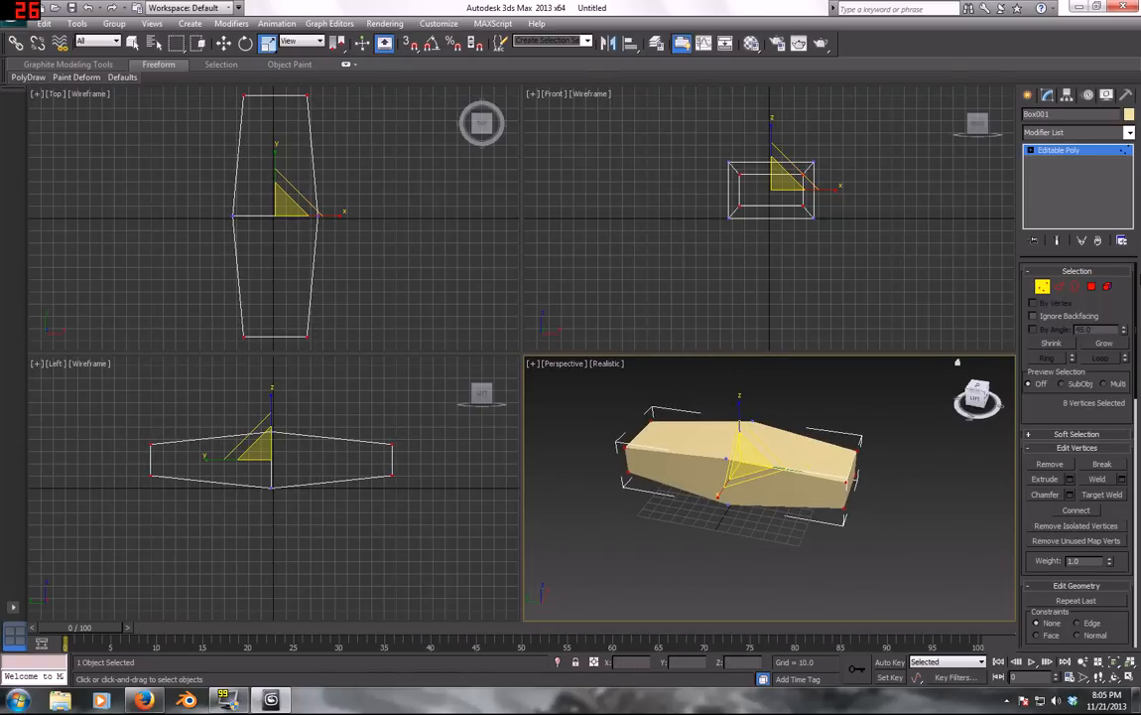
Select the whole body at element level and switch to the Move tool
left_click(1110, 287)
left_click(757, 469)
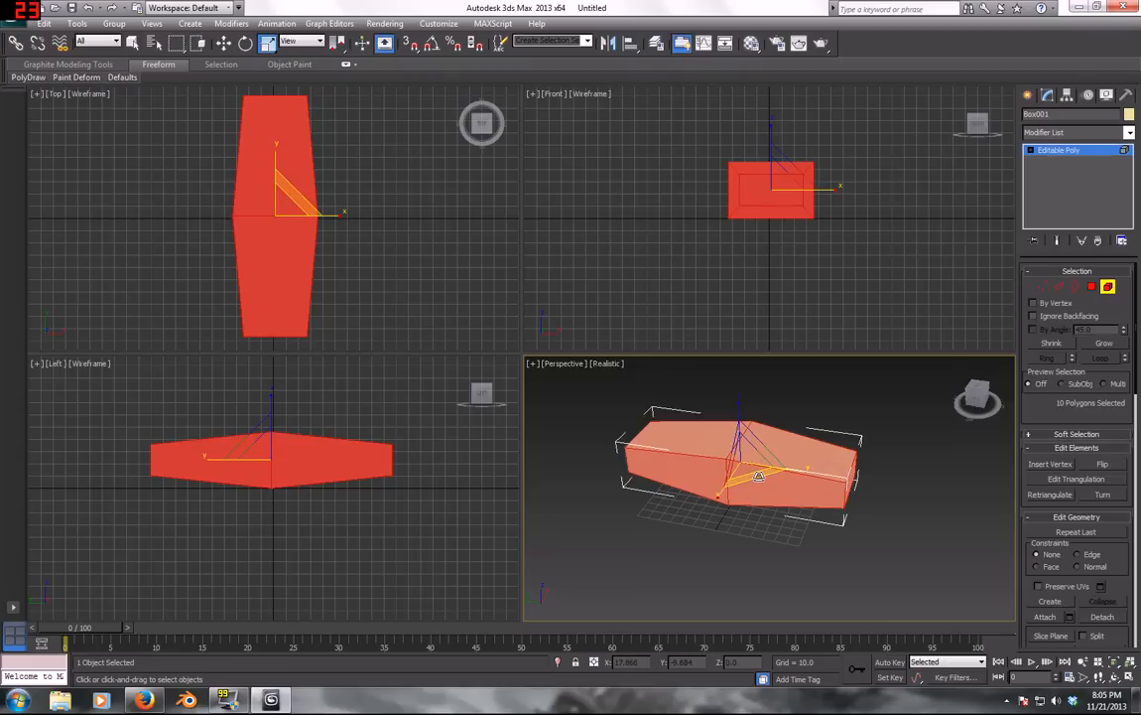
right_click(849, 408)
left_click(875, 430)
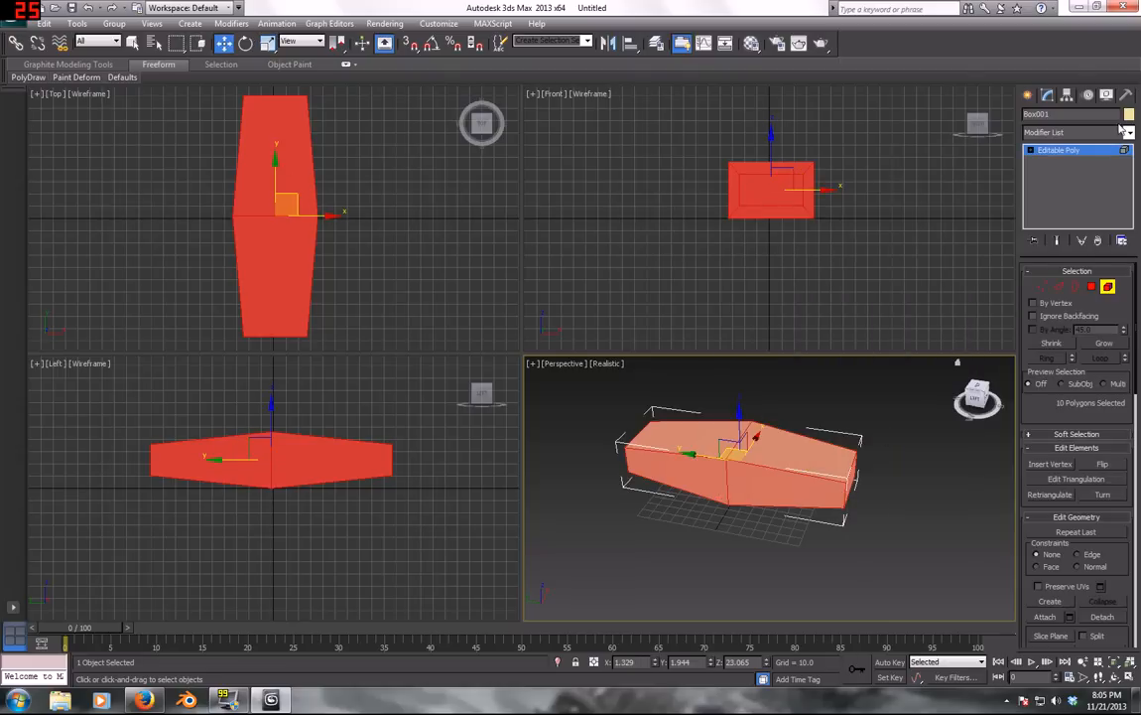
Create a second box beside the body in the Top view, with a base of about 85 by 85
left_click(1029, 95)
left_click(1054, 196)
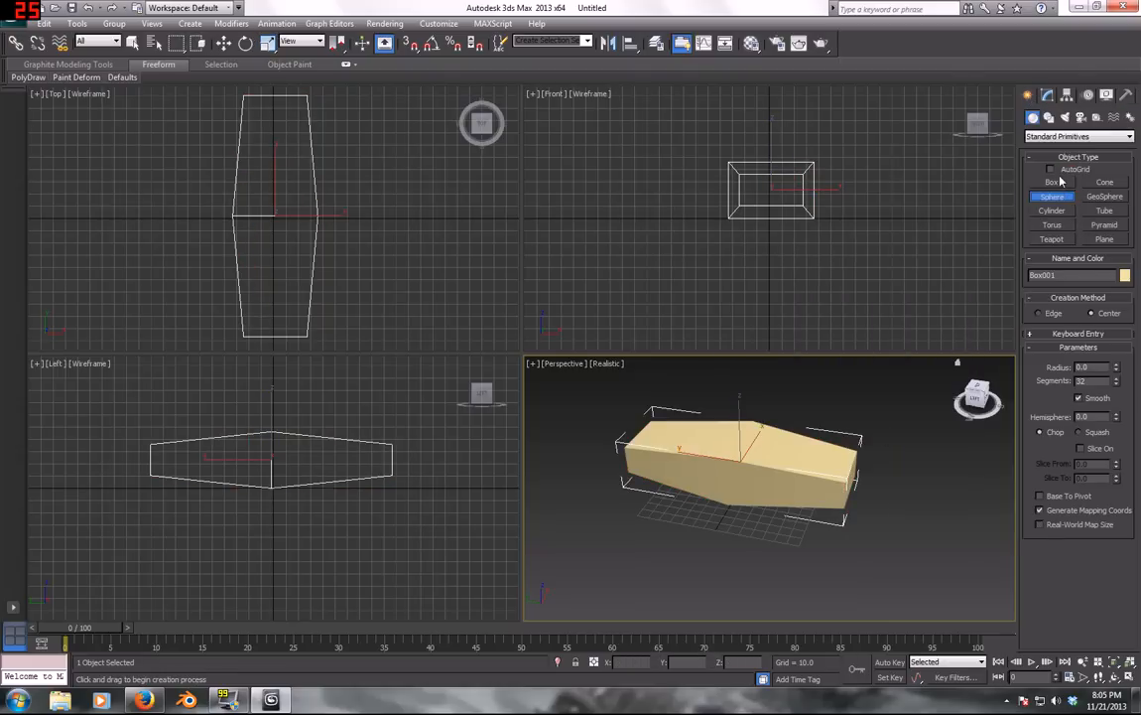
left_click(1054, 182)
middle_click_drag(187, 228, 237, 225)
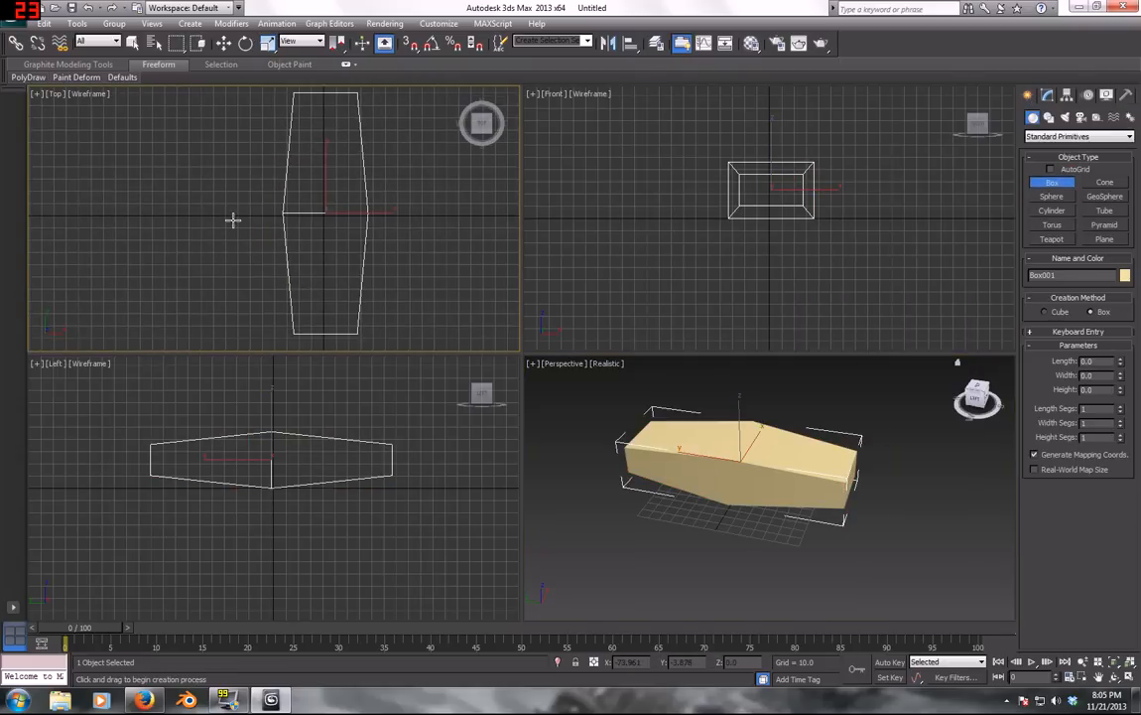
left_click_drag(173, 165, 275, 269)
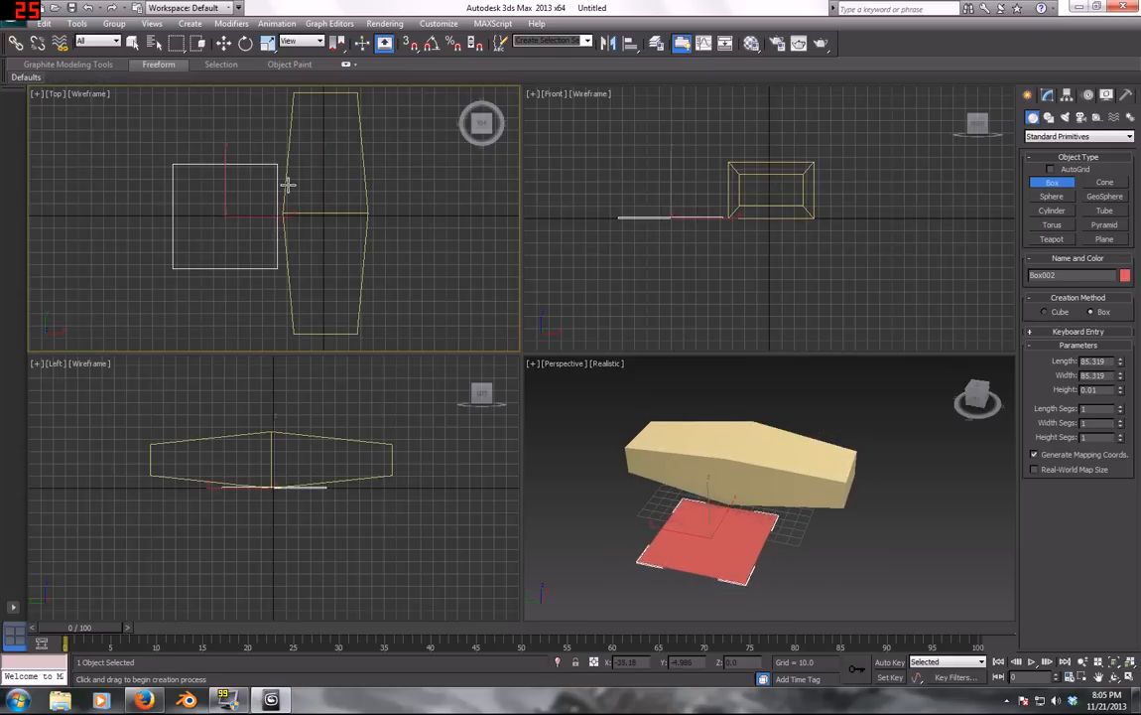
right_click(283, 149)
Align the new box to the body in X, Y and Z, center to center
key("alt+a")
left_click(806, 466)
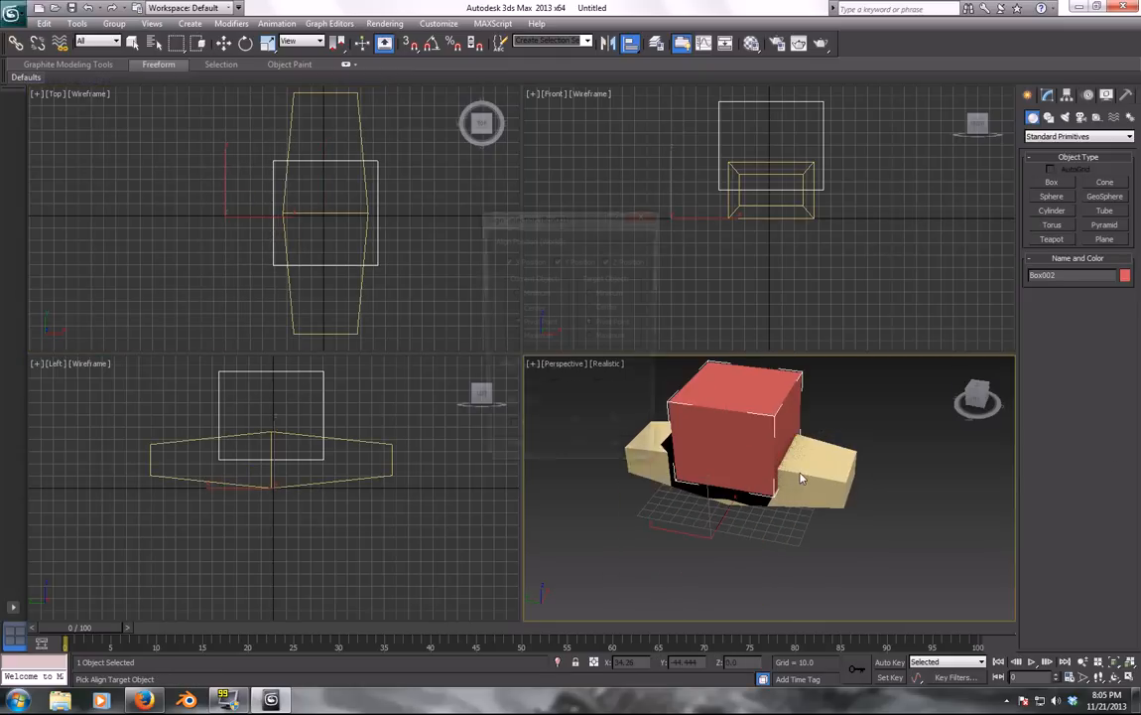
left_click(541, 309)
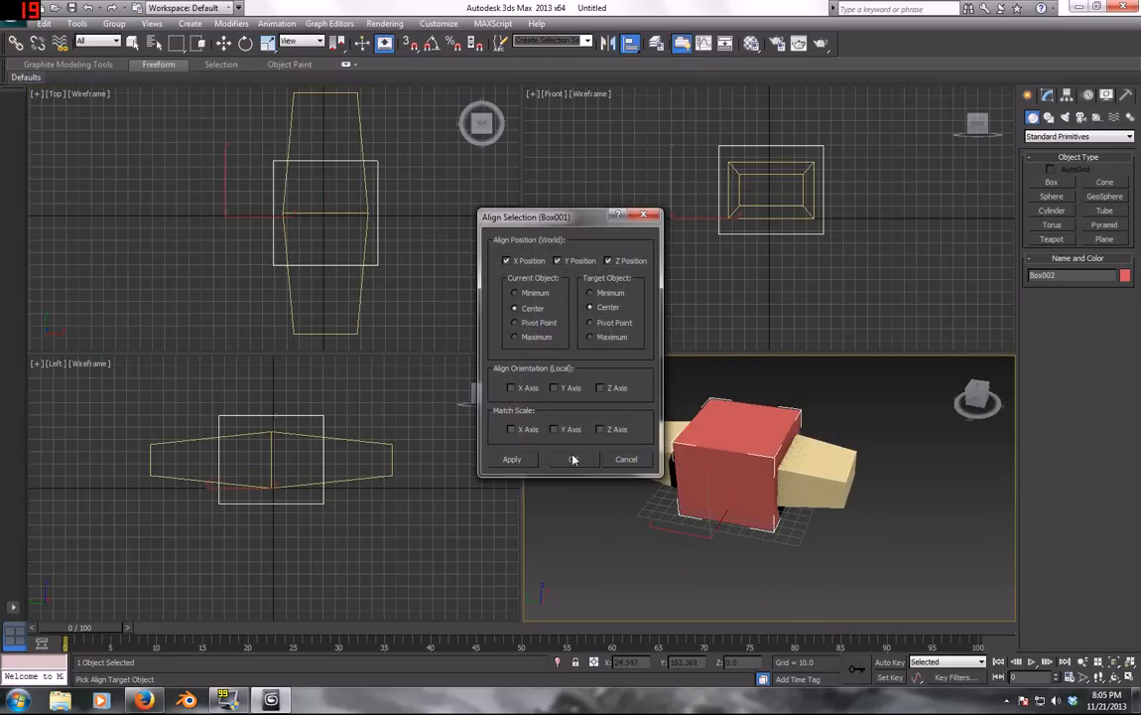
left_click(573, 459)
Center the second box's pivot point on the object
left_click(1067, 95)
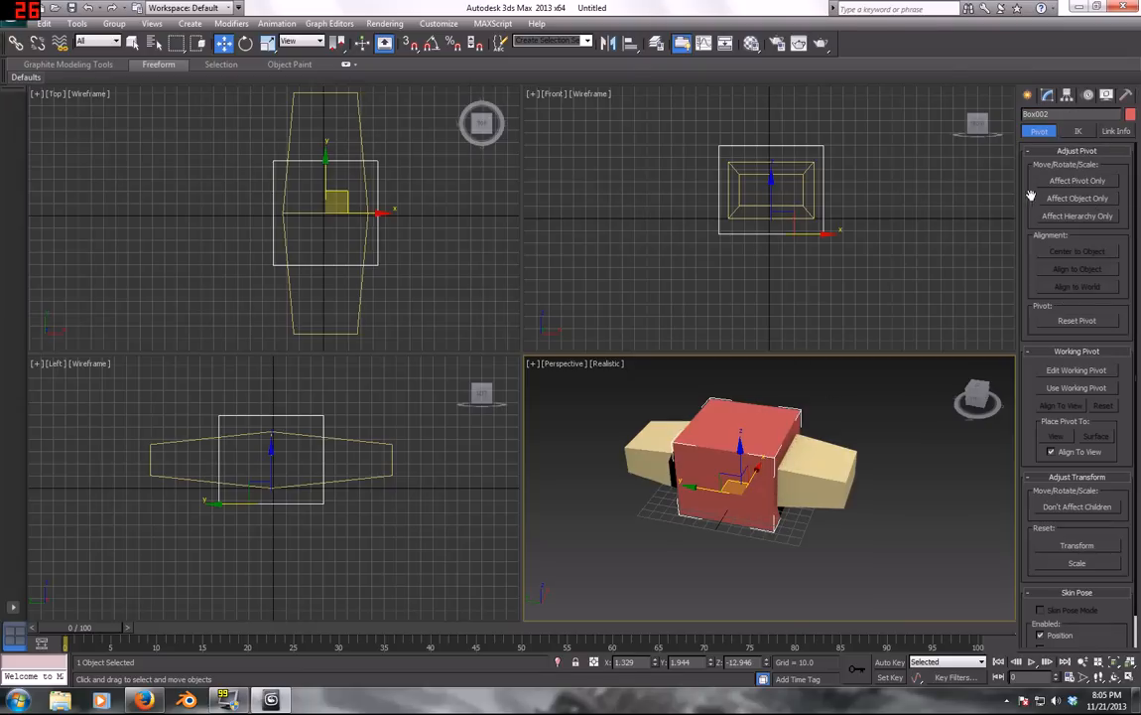
left_click(1083, 182)
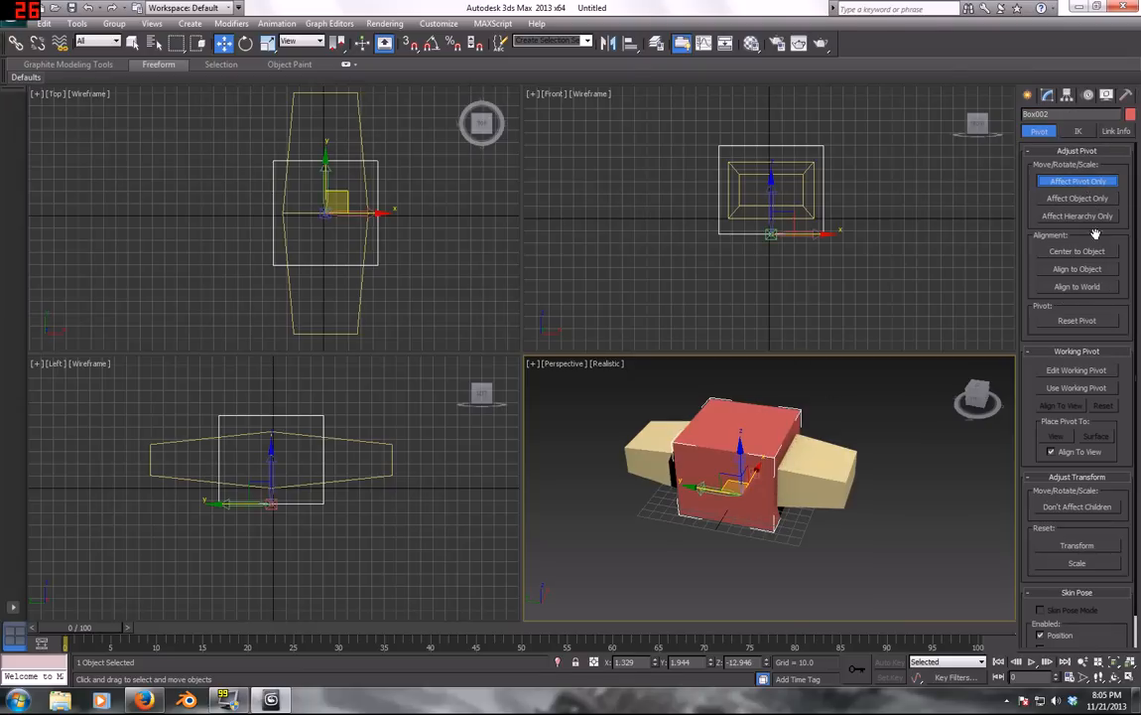
left_click(1086, 254)
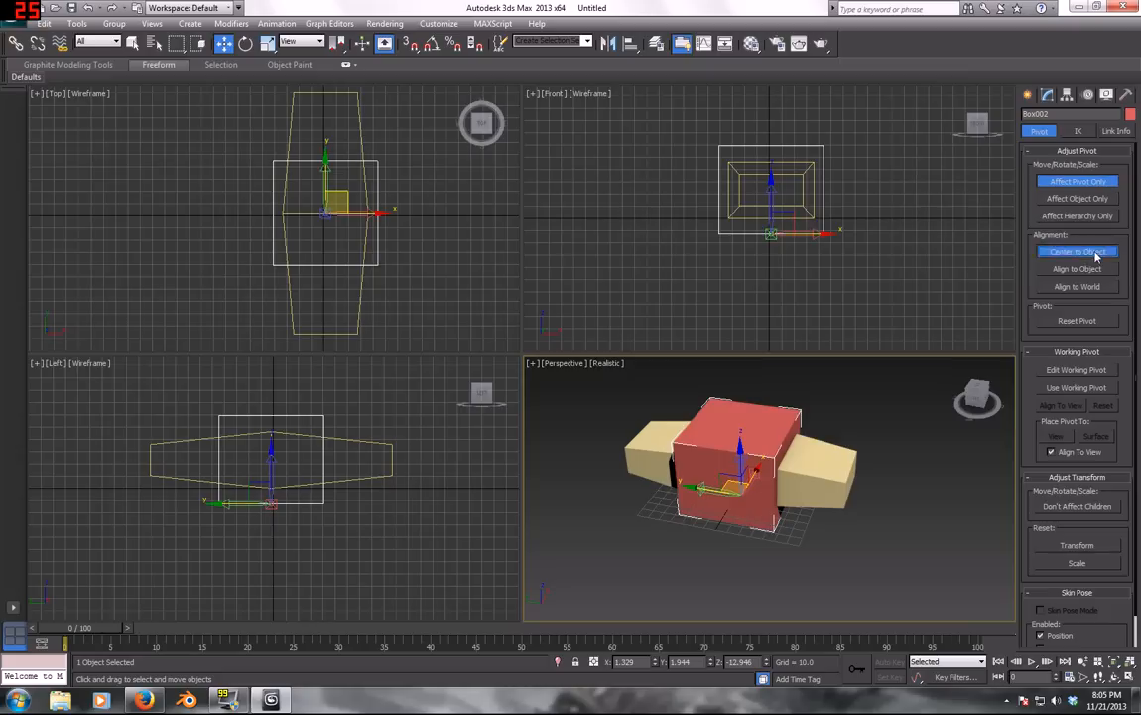
left_click(1096, 182)
Leave pivot editing and move the second box along negative X until it sits clear beside the body
left_click(814, 192)
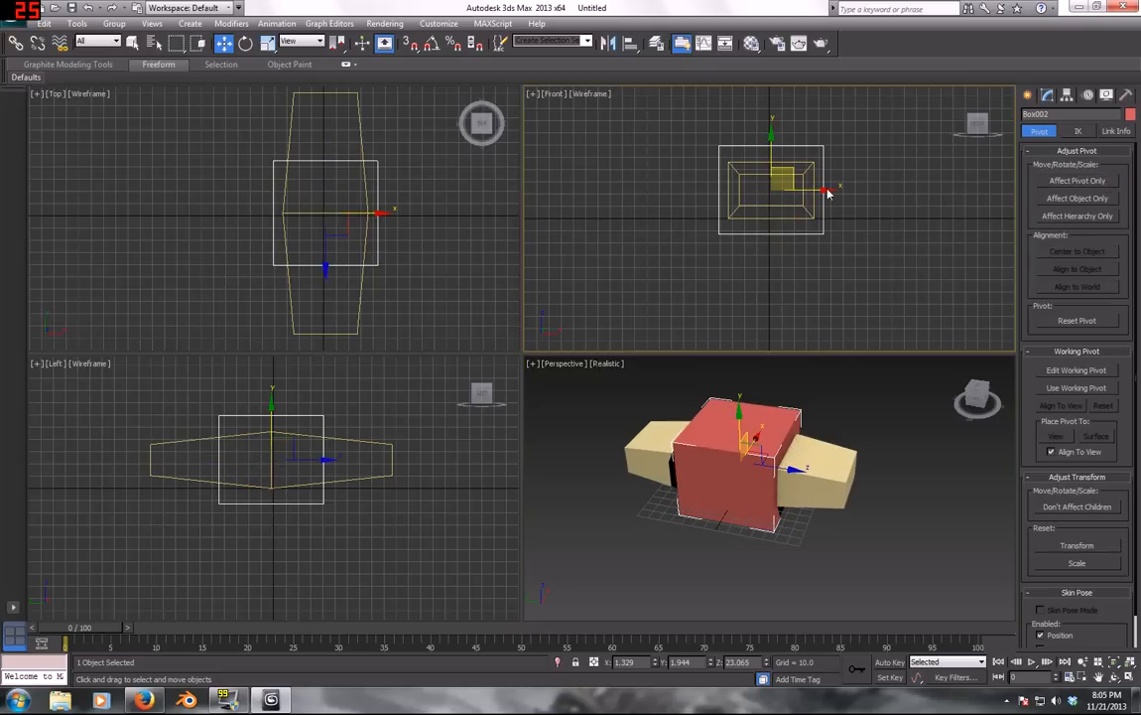
key("r")
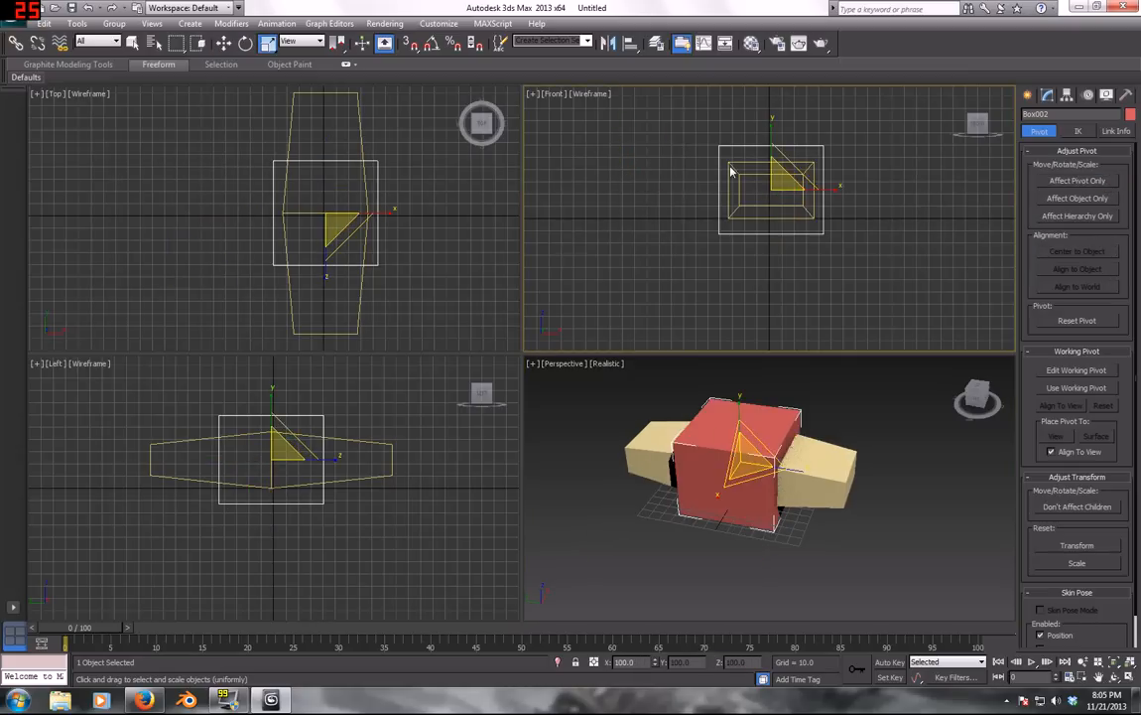
key("w")
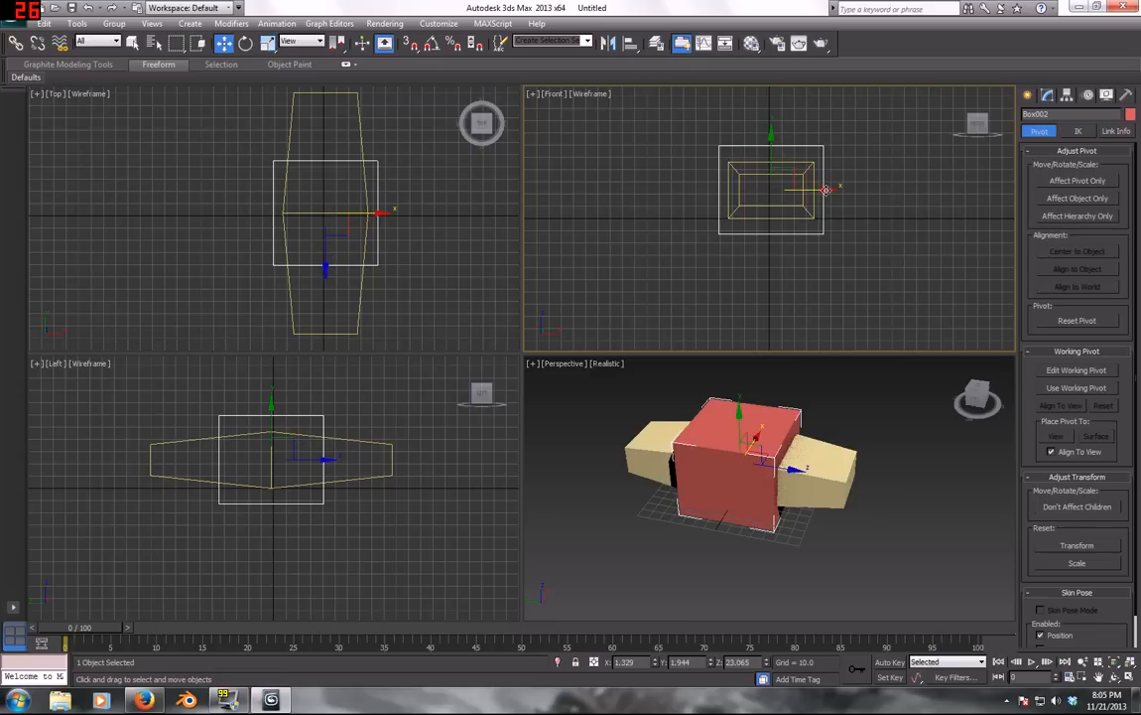
left_click_drag(744, 451, 703, 484)
Scale the second box into a long bar, to about 42% in Z, 43% in Y and 181% in X
key("r")
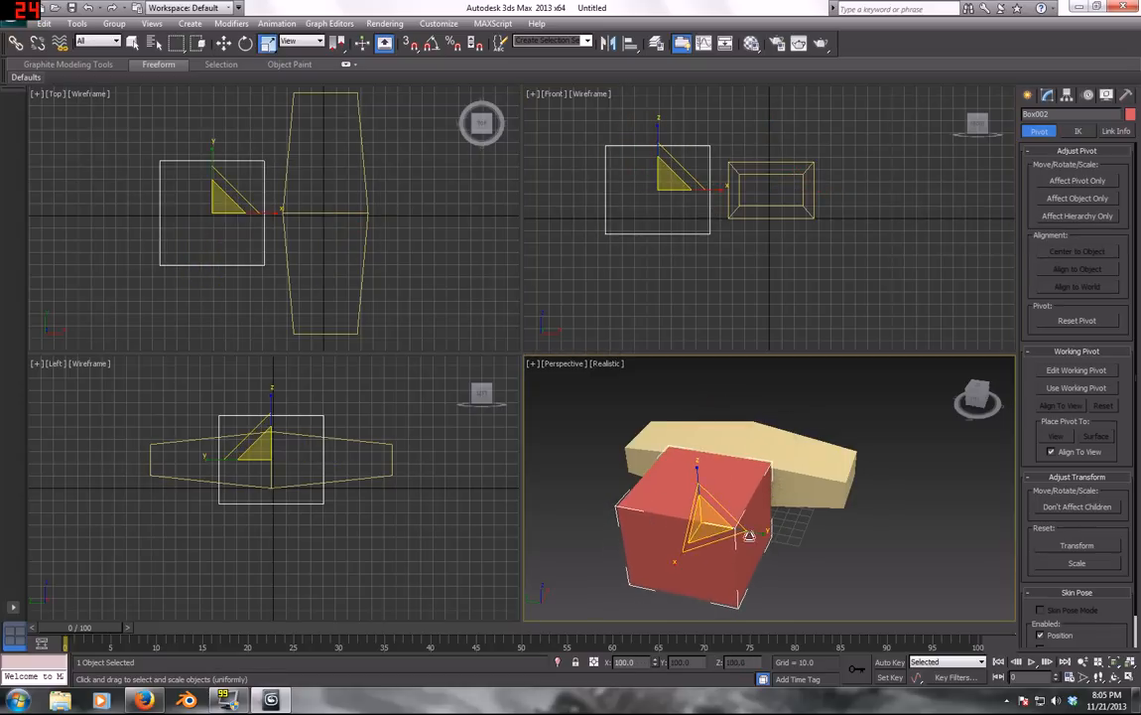
left_click_drag(750, 536, 708, 517)
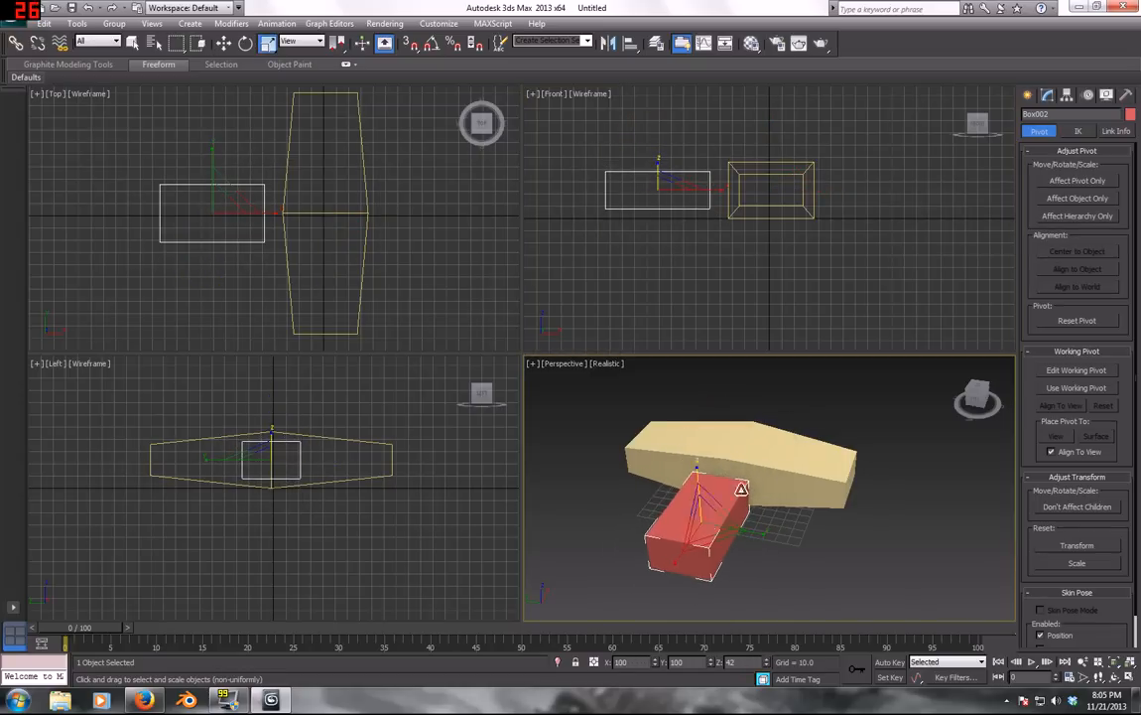
middle_click_drag(742, 489, 651, 558, "alt")
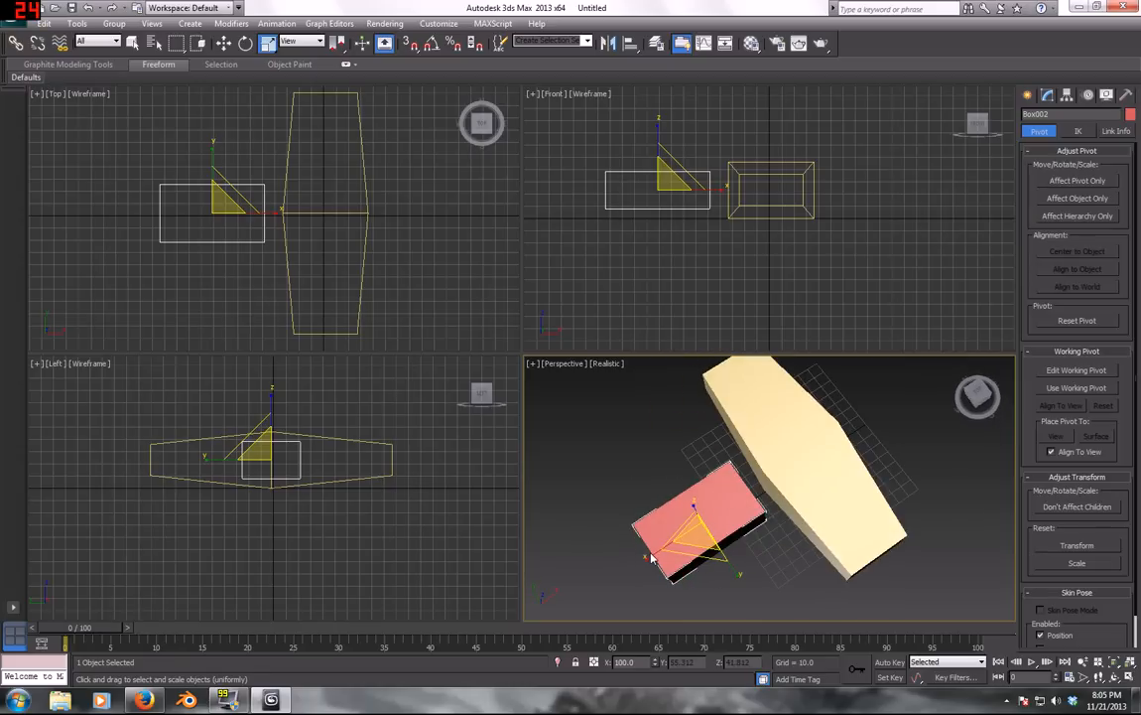
left_click_drag(651, 559, 595, 568)
middle_click_drag(596, 568, 810, 472)
left_click_drag(810, 472, 812, 464)
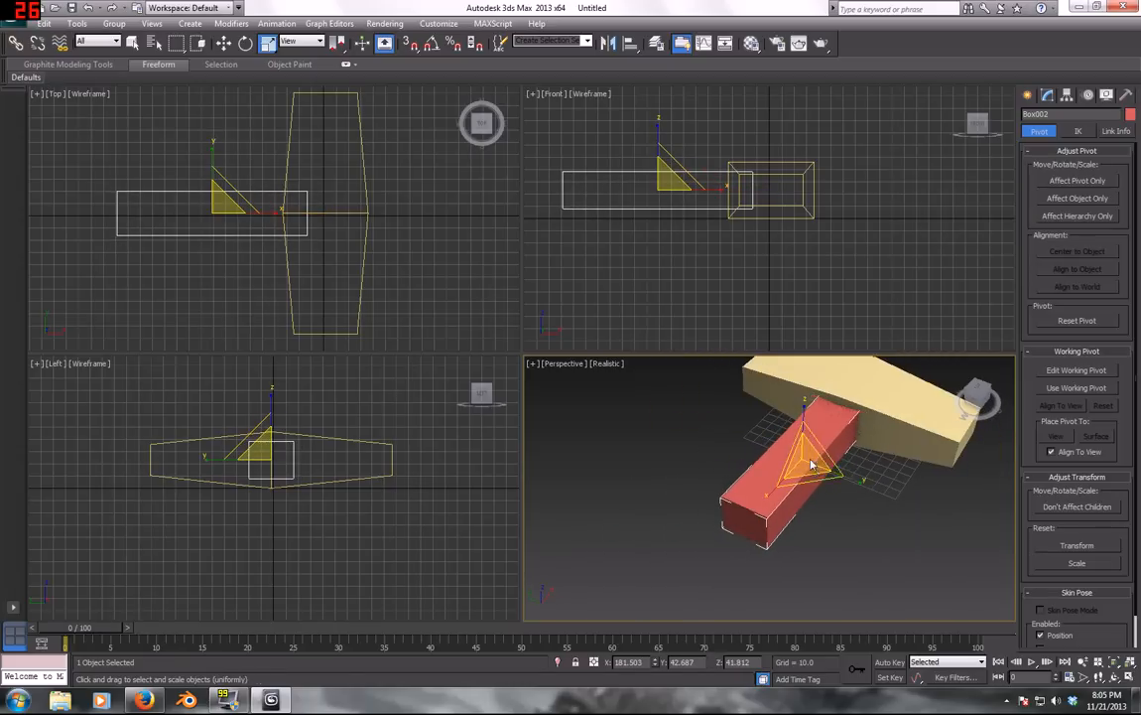
Convert the second box to an Editable Poly and enter edge sub-object level
right_click(812, 465)
mouse_move(867, 581)
left_click(983, 589)
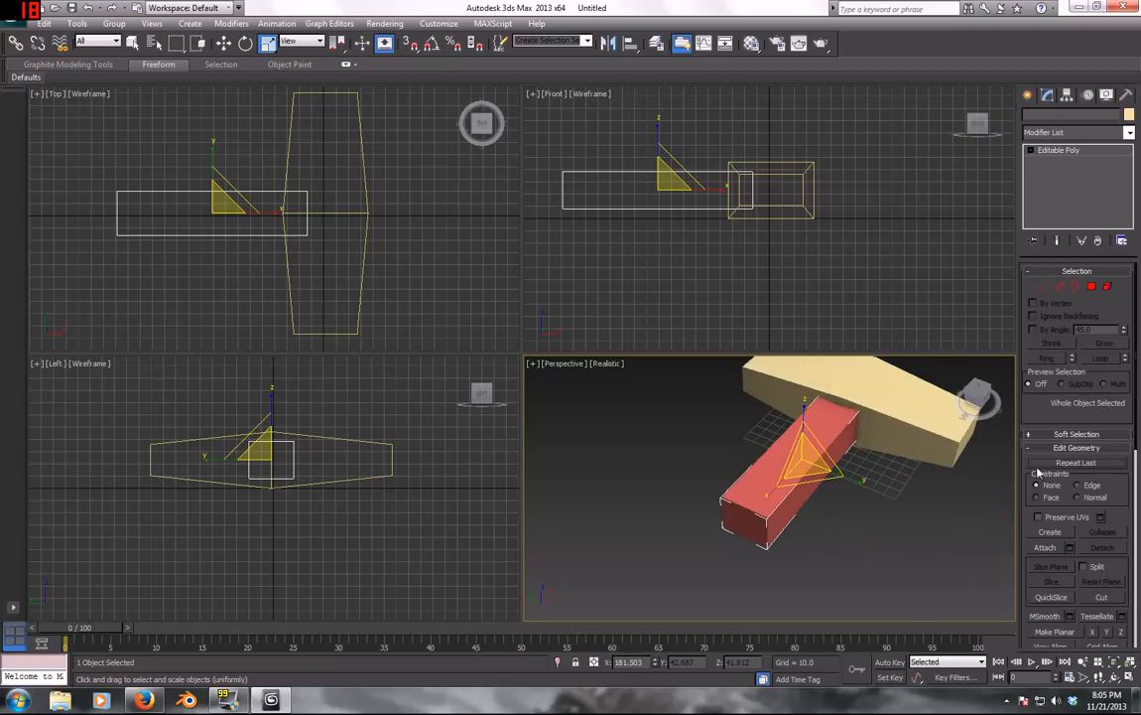
left_click(1061, 287)
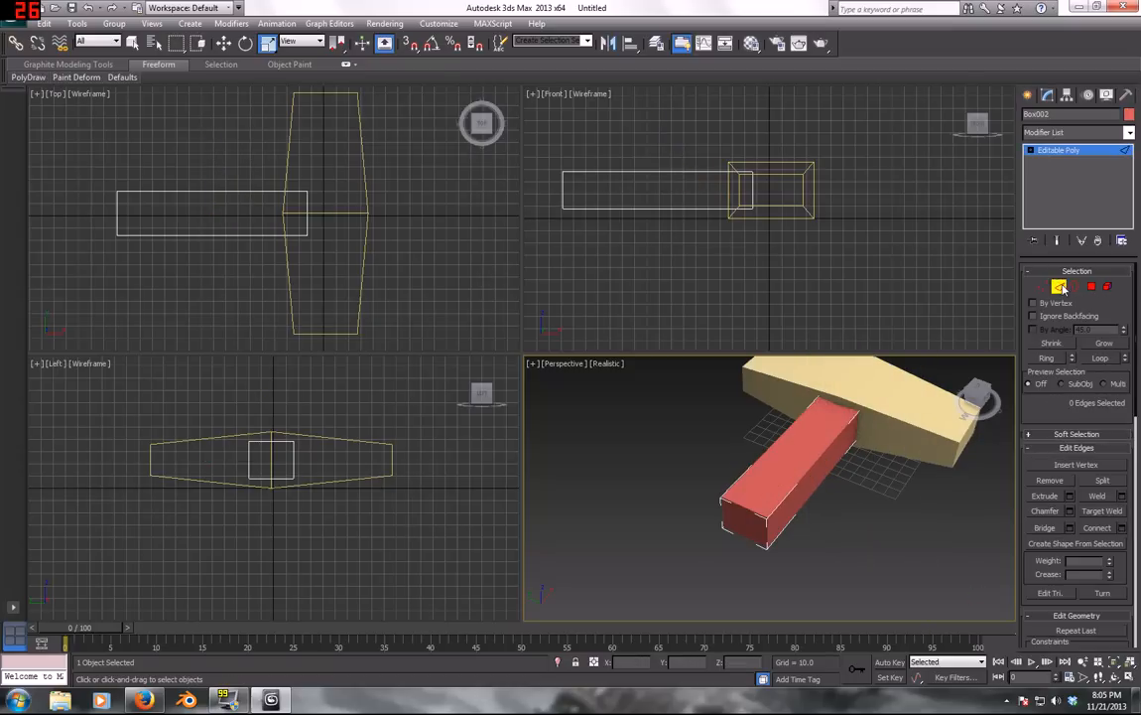
left_click(638, 200)
left_click_drag(663, 291, 664, 291)
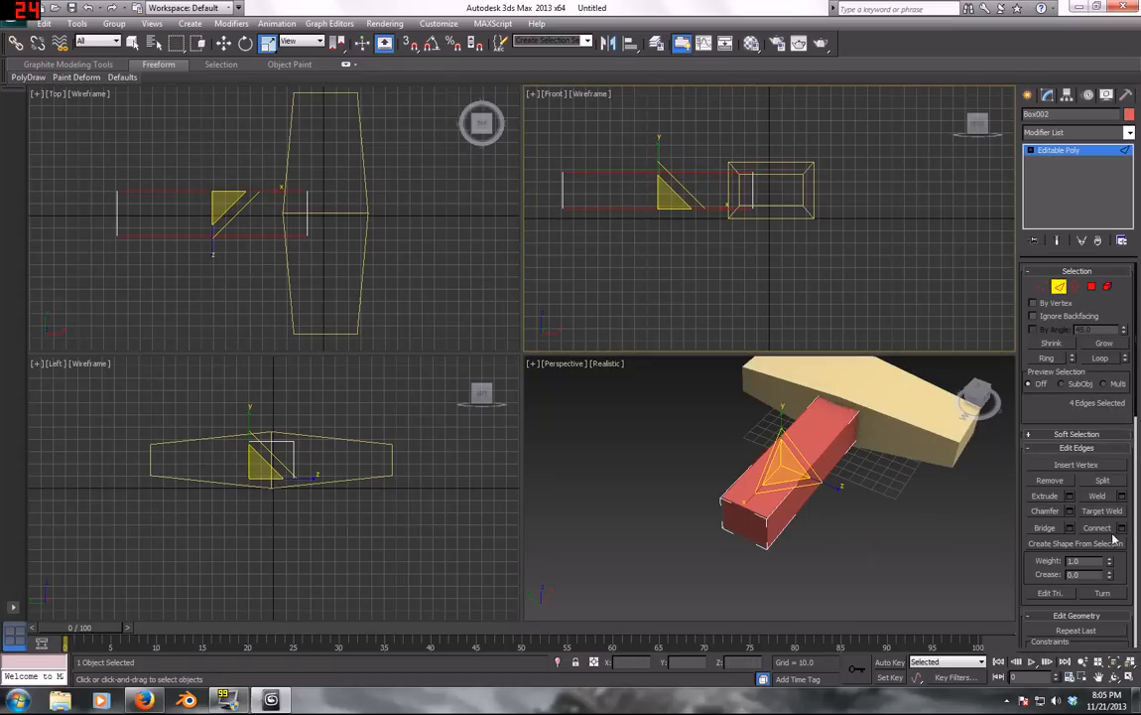
left_click(1070, 512)
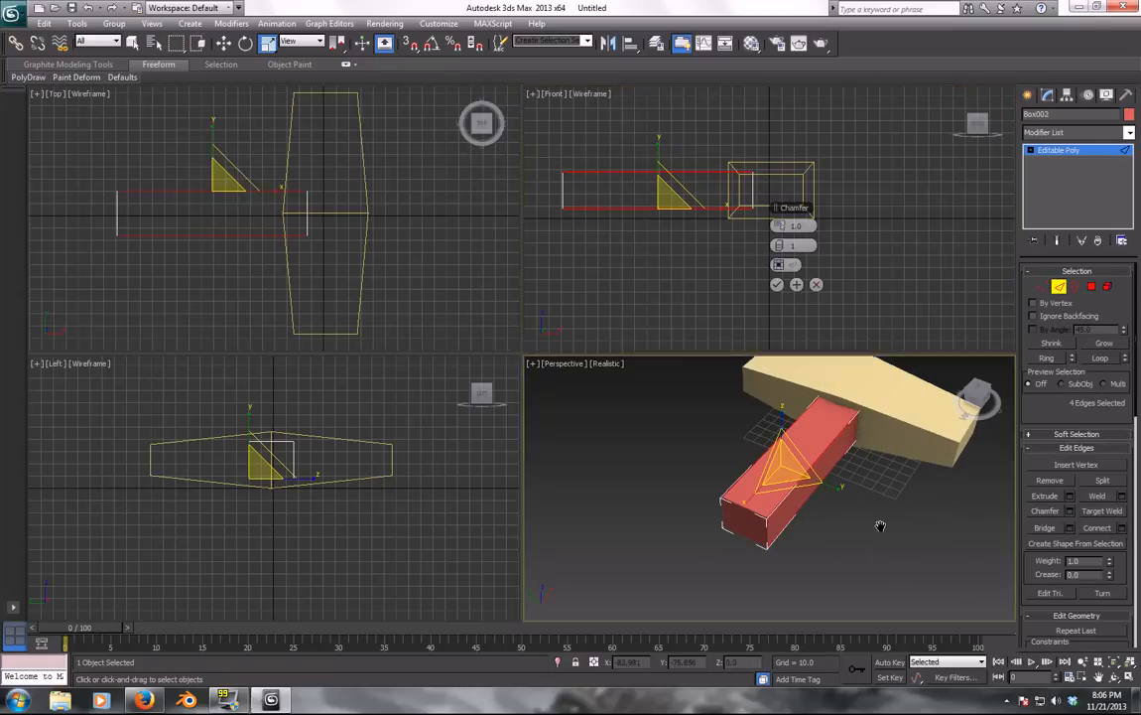
scroll(874, 524, "up", 4)
middle_click_drag(874, 530, 784, 501, "alt")
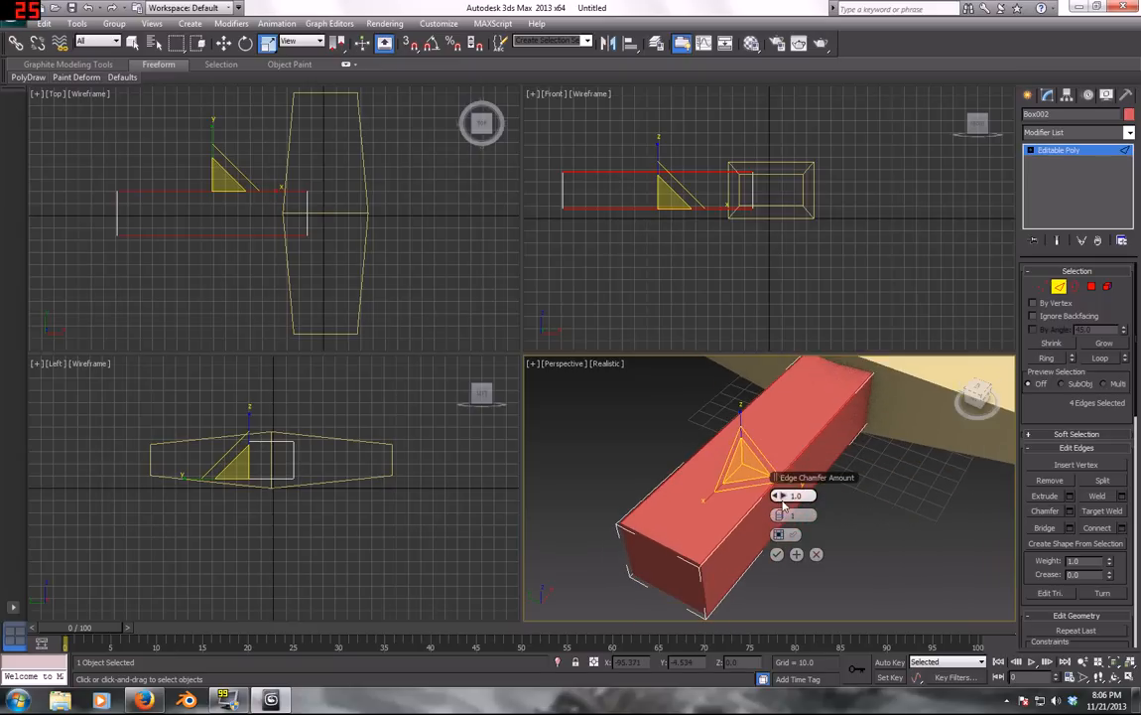
left_click_drag(787, 494, 839, 464)
middle_click_drag(840, 465, 816, 552, "alt")
left_click(816, 554)
middle_click_drag(851, 494, 824, 516, "alt")
Connect the bar's four short crosswise edges with a lengthwise edge loop and scale that loop to about 159% in Z
left_click(266, 223)
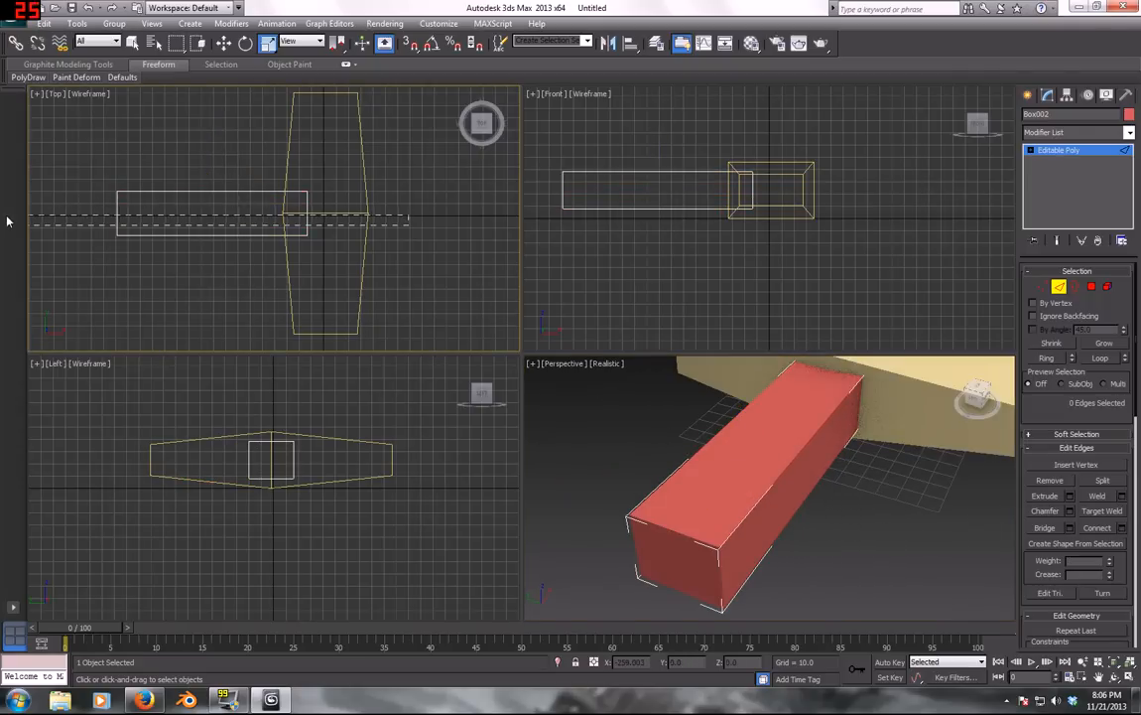
left_click_drag(7, 220, 8, 220)
middle_click_drag(247, 233, 347, 253)
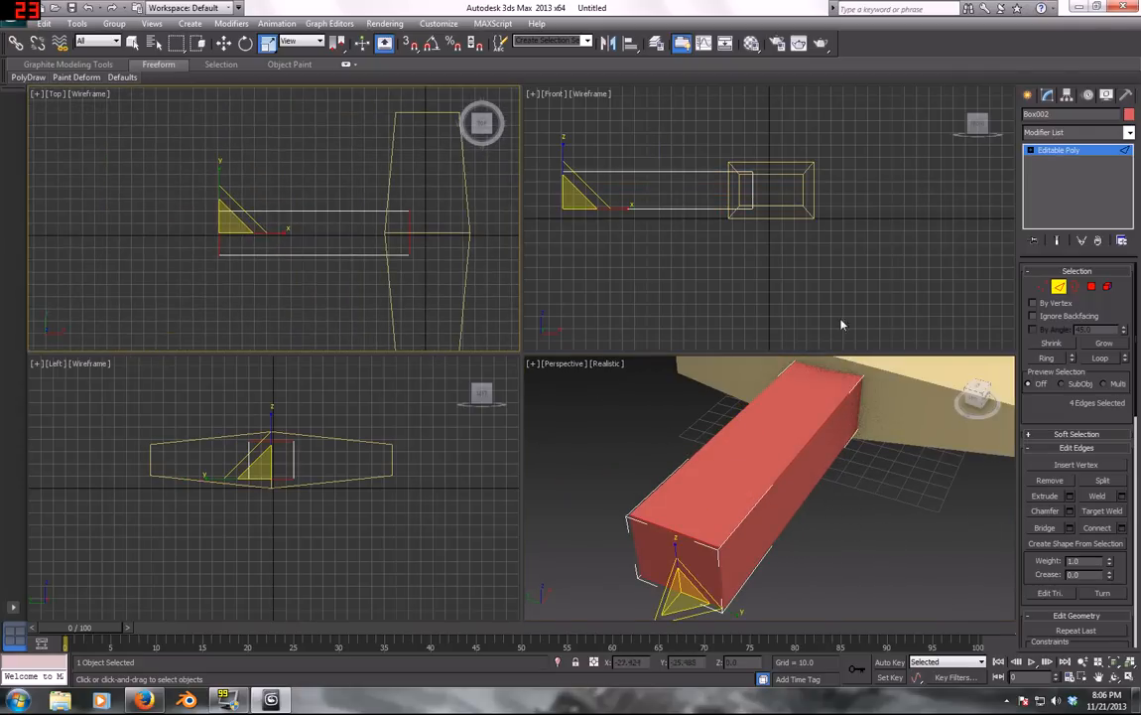
left_click(1097, 527)
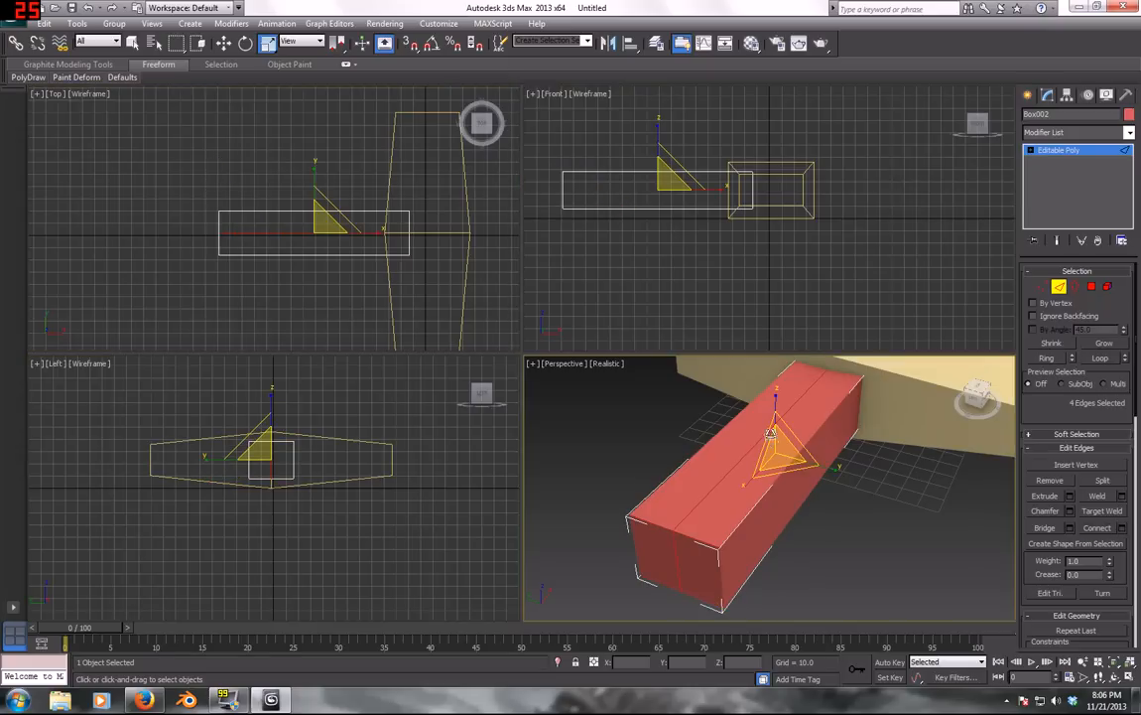
left_click_drag(782, 383, 782, 369)
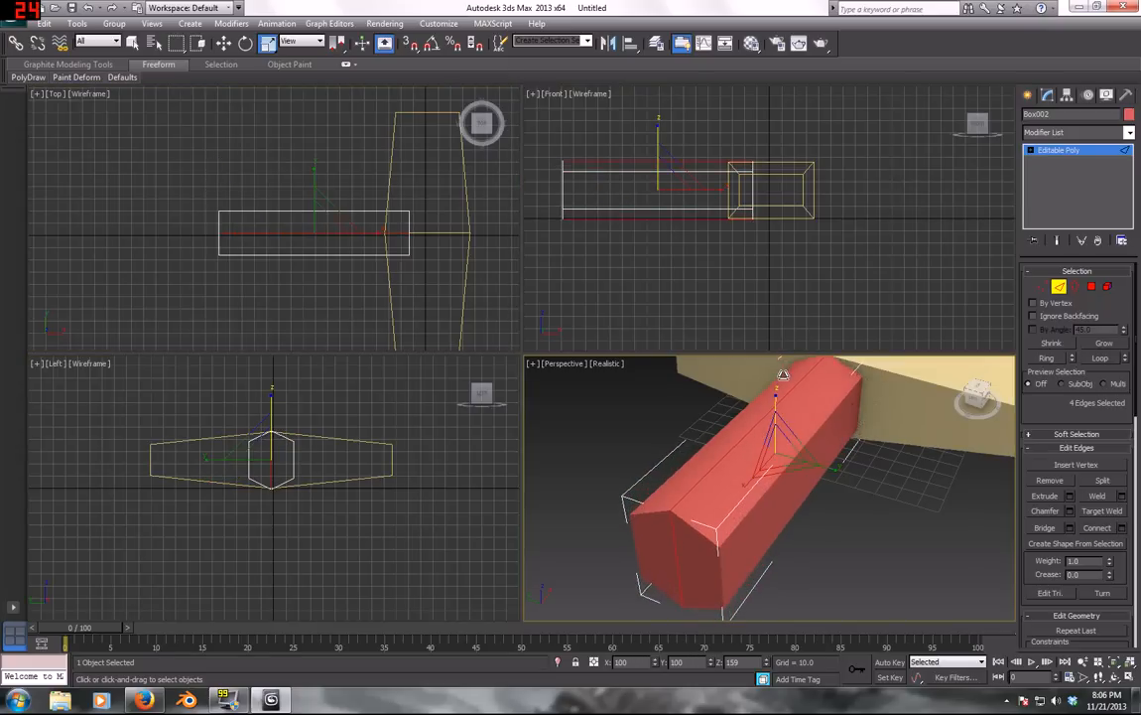
Connect the bar's six vertical end edges with a loop at mid-height and scale it outward in Y to round the section
left_click(816, 196)
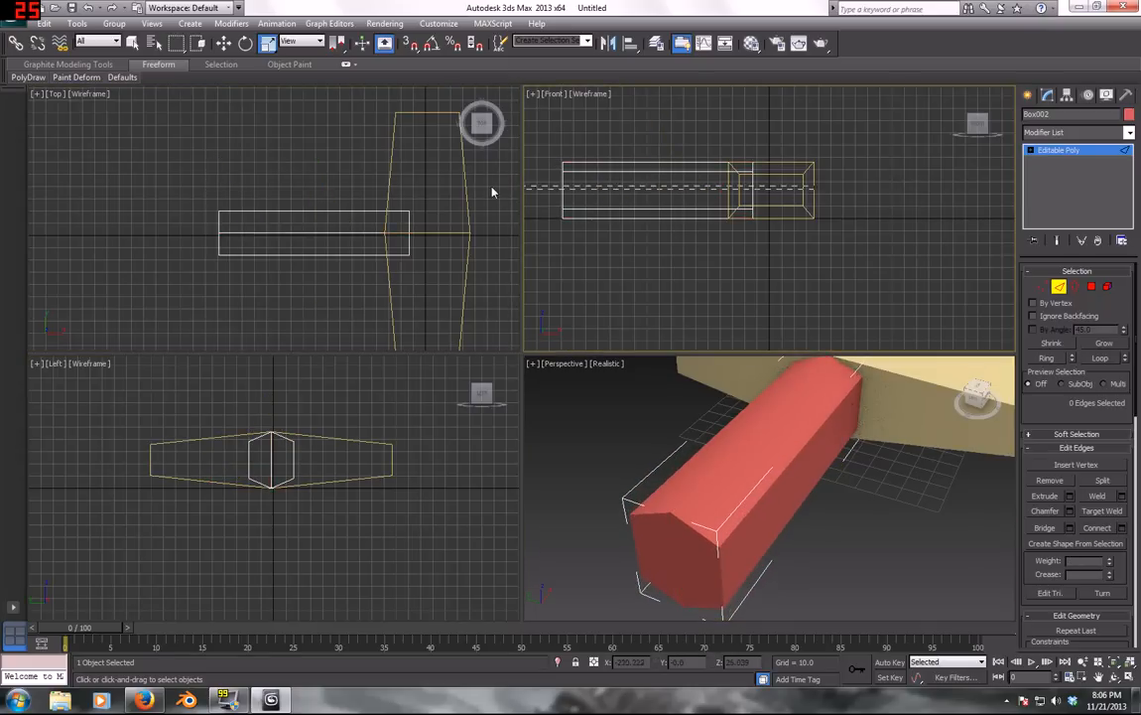
left_click_drag(492, 192, 493, 192)
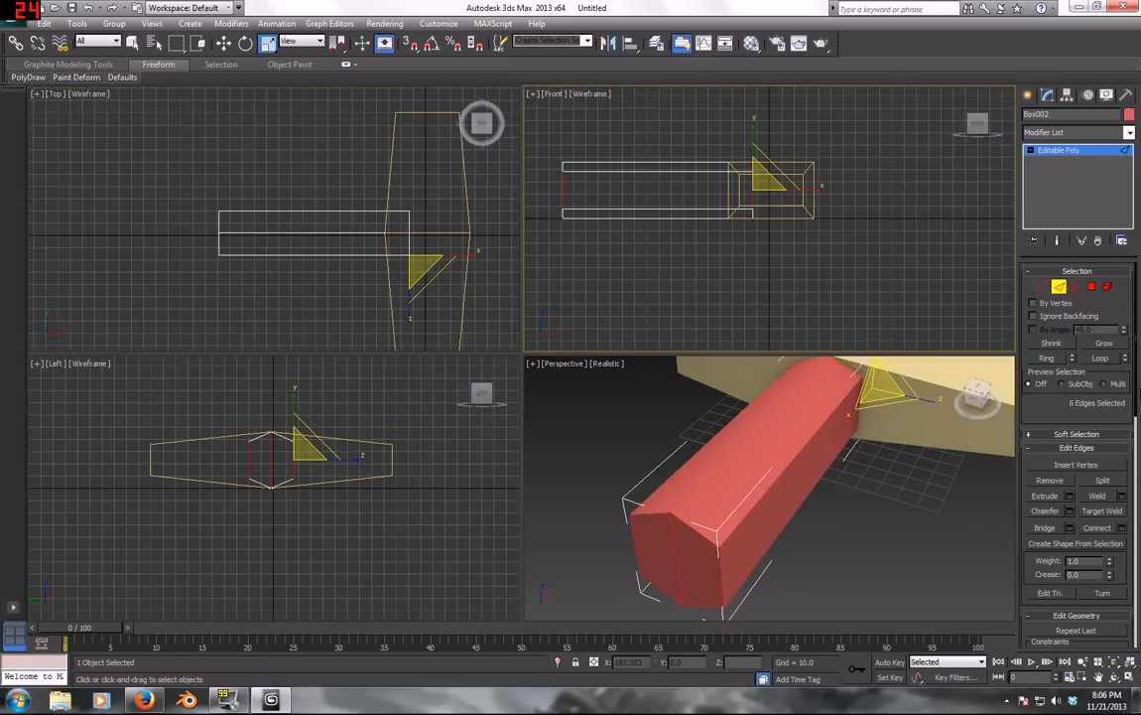
left_click(1097, 528)
right_click(295, 210)
left_click_drag(310, 176, 319, 152)
middle_click_drag(730, 497, 941, 417, "alt")
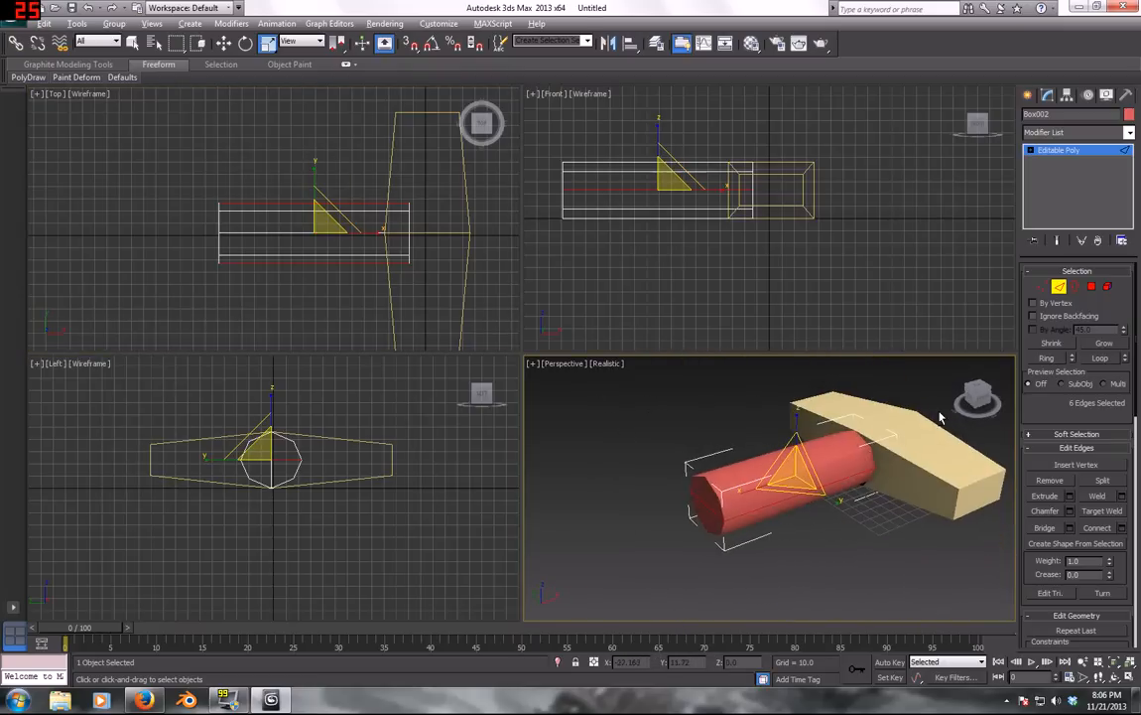
Select the four polygons on the bar's free end and scale them down uniformly to taper the handle
left_click(1109, 287)
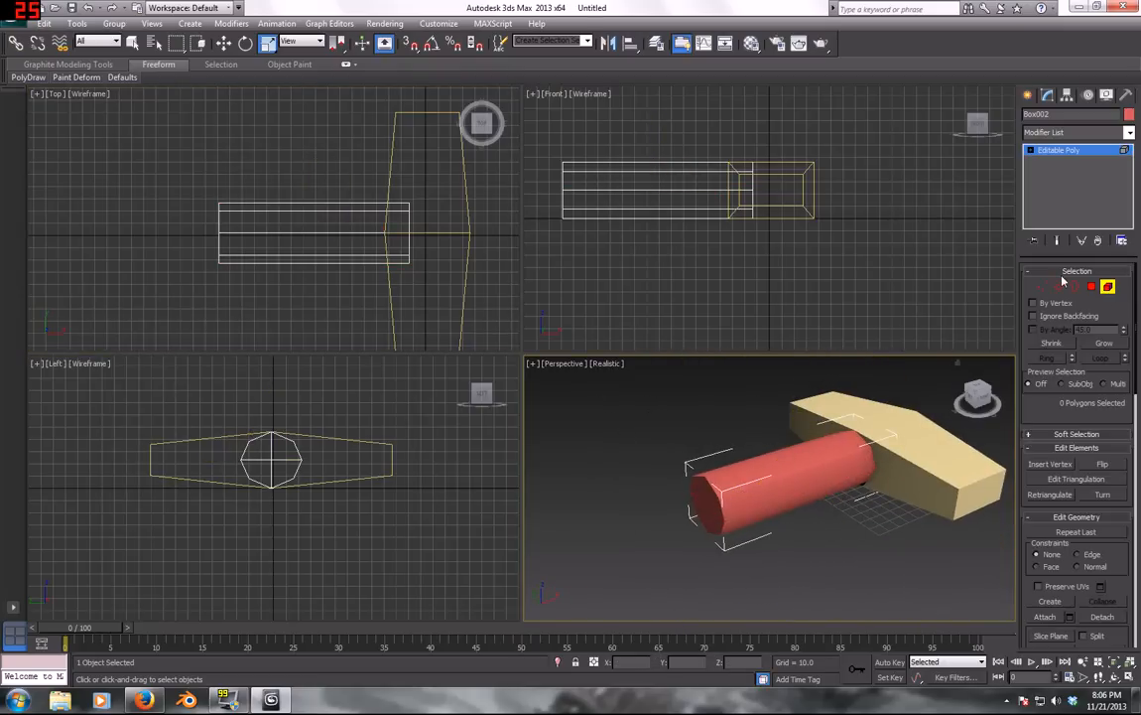
left_click(1075, 287)
left_click(1091, 287)
left_click(710, 493)
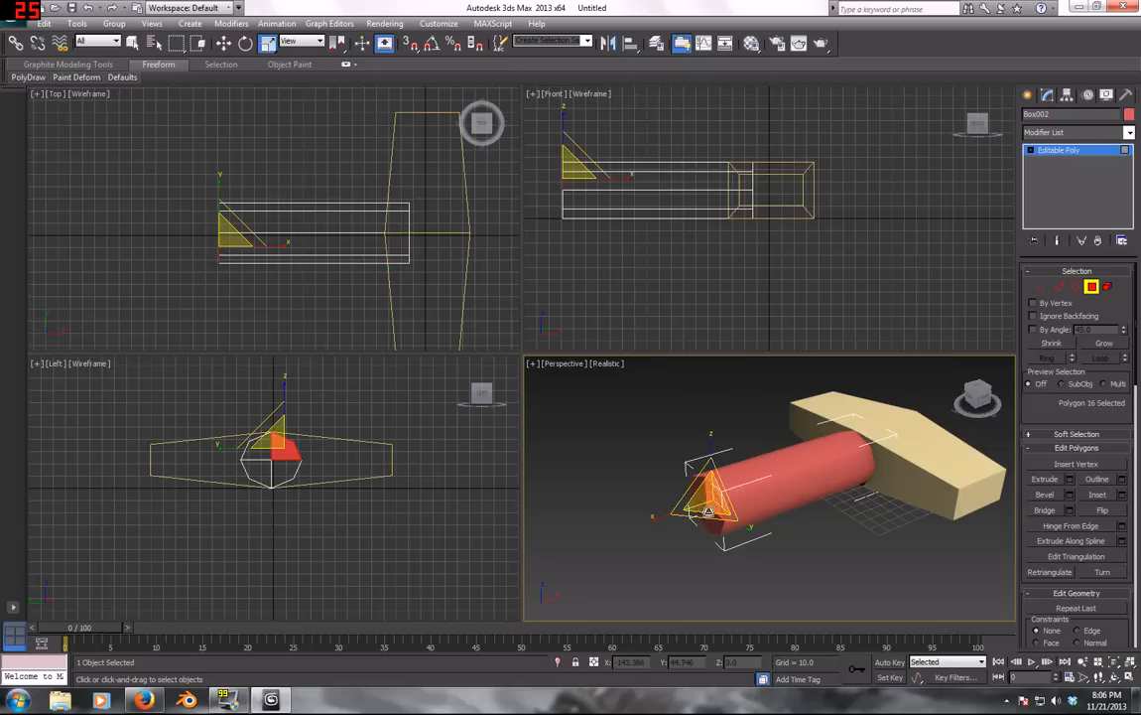
left_click(714, 517, "ctrl")
left_click(699, 490, "ctrl")
left_click(699, 508, "ctrl")
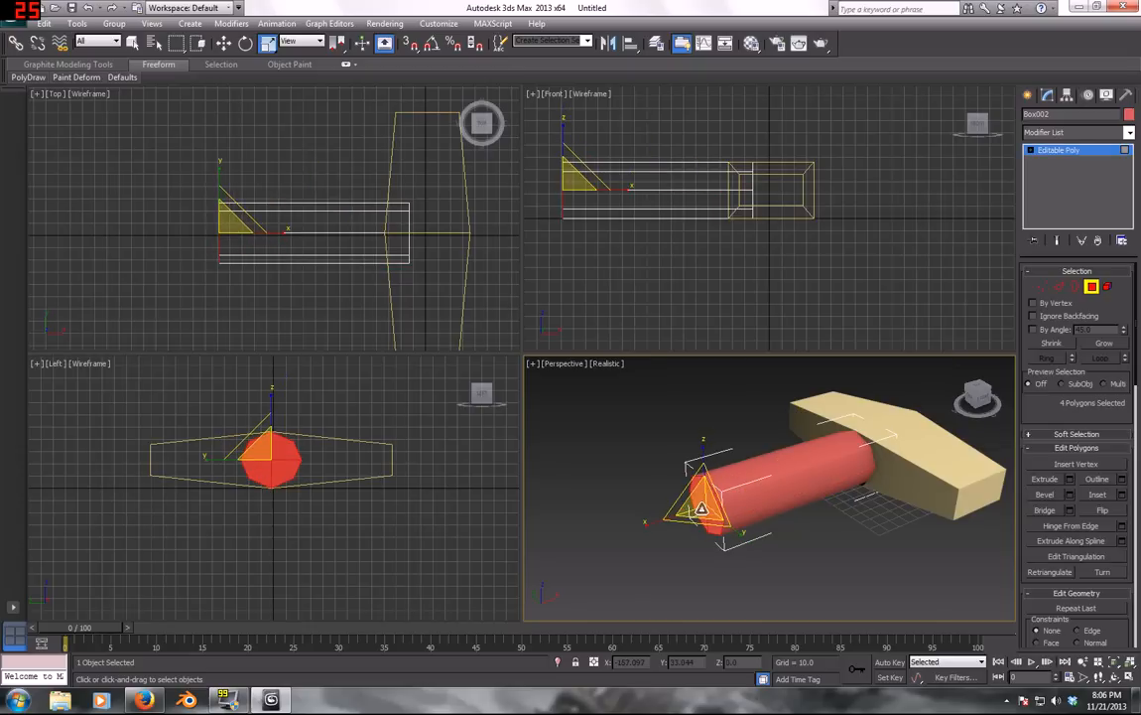
mouse_move(711, 490)
left_mouse_down()
mouse_move(709, 477)
mouse_move(722, 513)
left_mouse_up()
Move the selected end polygons outward along X to lengthen the handle
middle_click_drag(718, 513, 733, 512, "alt")
key("w")
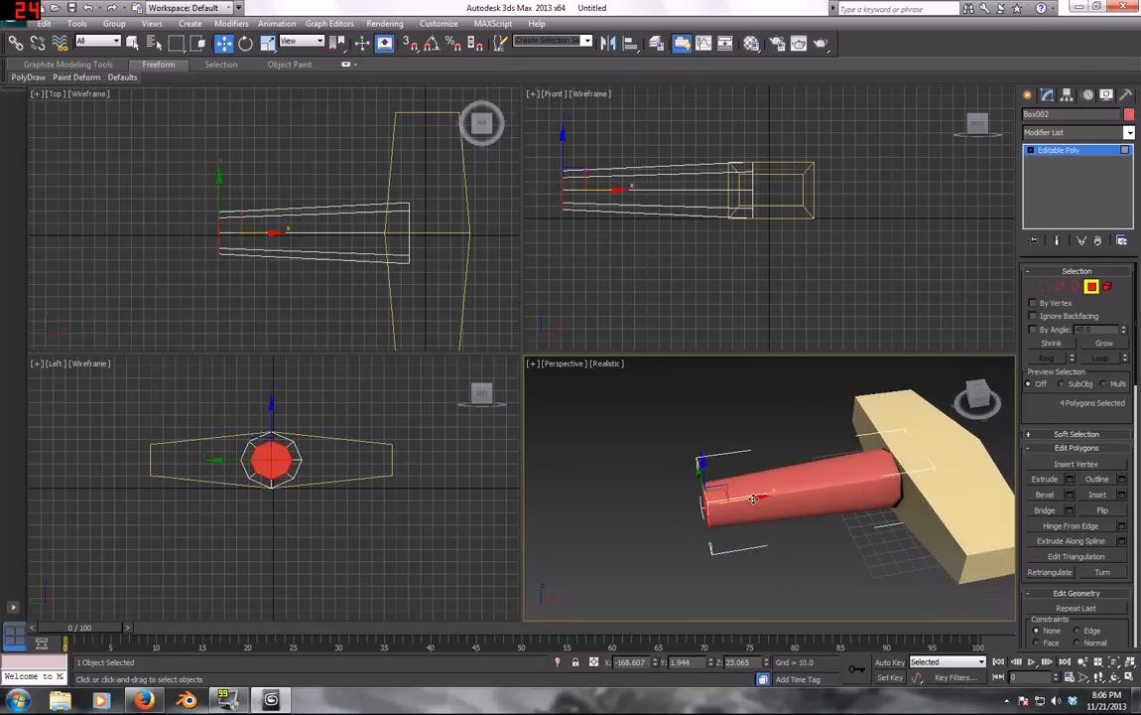
left_click_drag(752, 502, 711, 505)
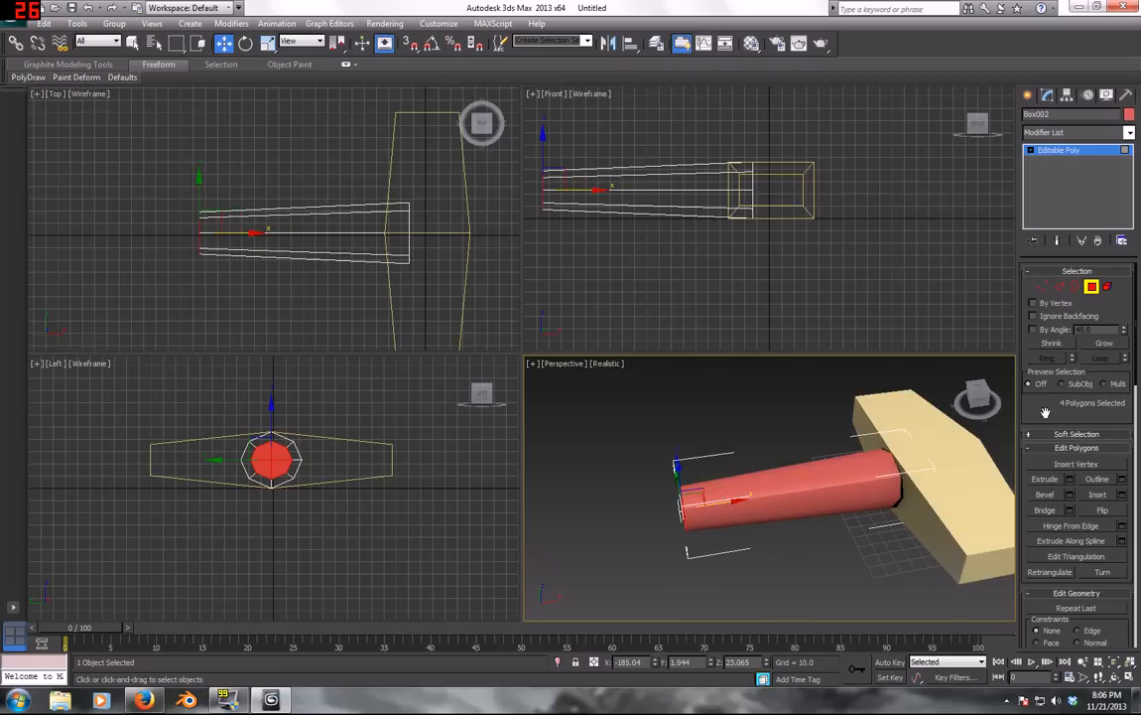
Flatten the whole handle in Z at element level, then return to object level with the Move tool
left_click(1108, 288)
key("r")
left_click_drag(804, 435, 802, 449)
middle_click_drag(827, 456, 953, 387, "alt")
left_click(865, 434)
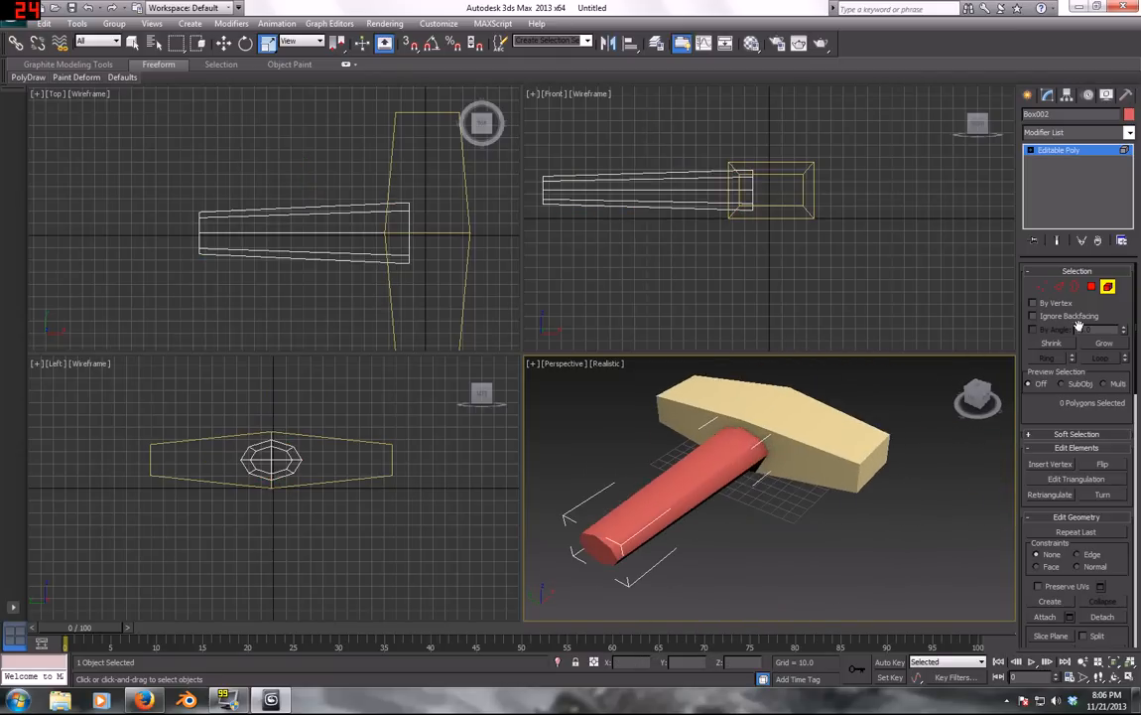
left_click(1108, 287)
middle_click_drag(831, 400, 883, 436, "alt")
right_click(775, 499)
left_click(824, 504)
Create a third box centered on the body in the Top view, with a base of about 85 by 85
left_click(1028, 95)
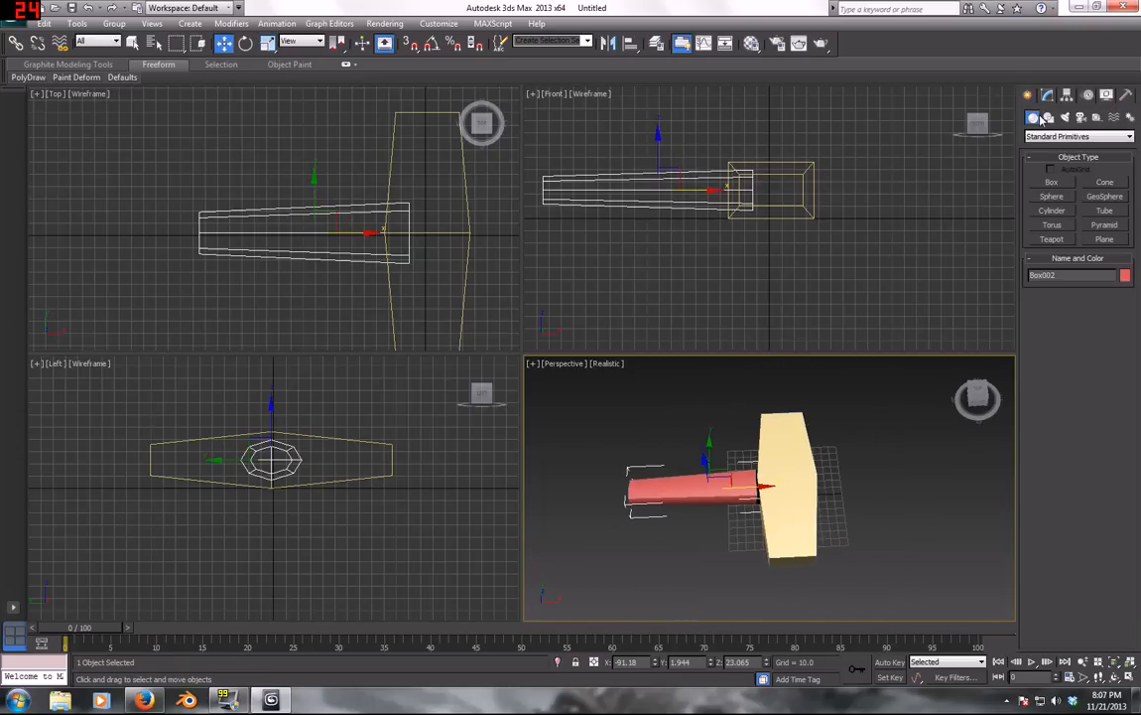
left_click(1053, 183)
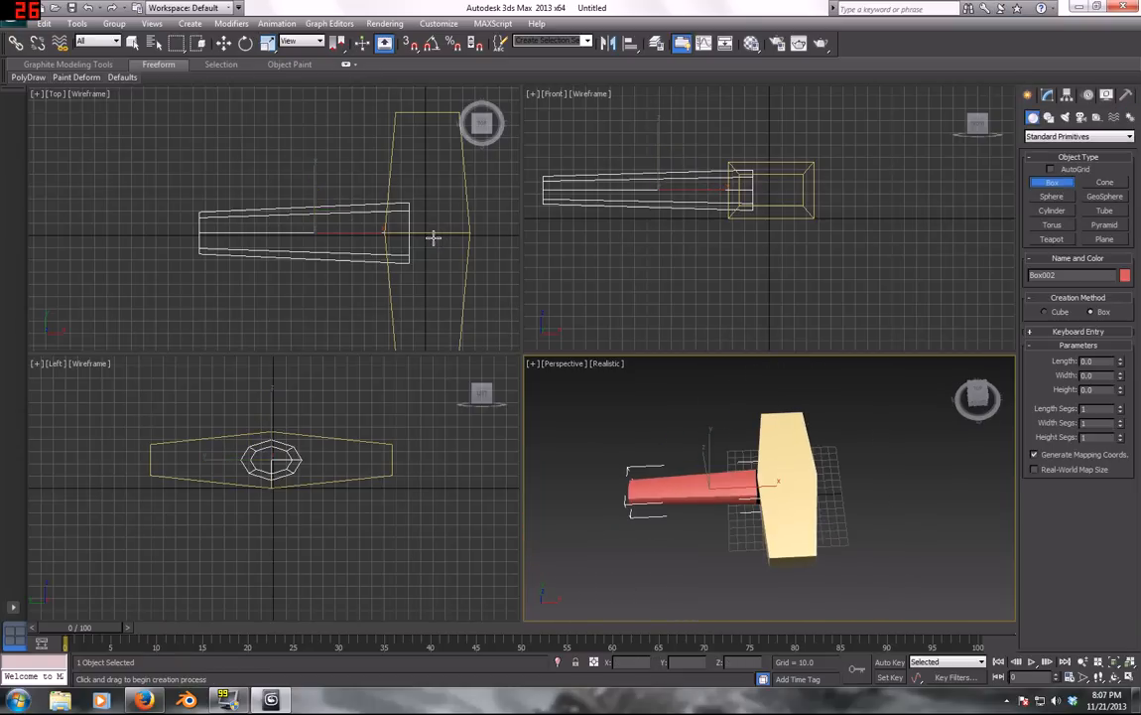
left_click_drag(425, 234, 477, 287)
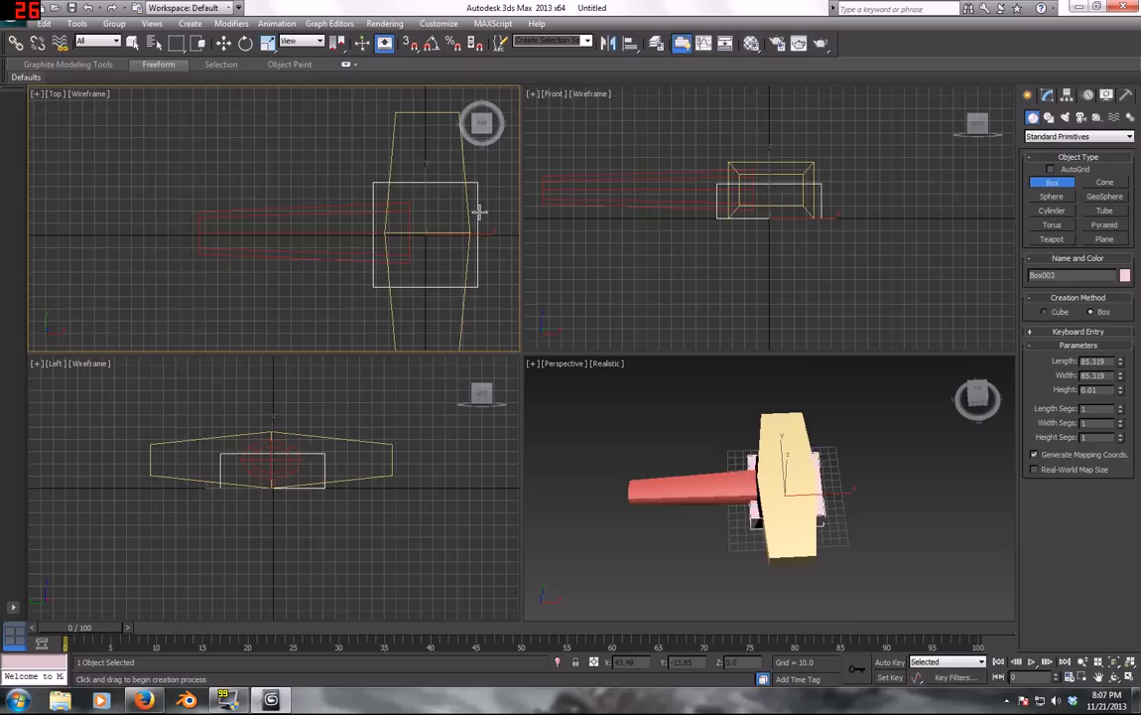
left_click(539, 205)
Center the third box's pivot point on the object and leave pivot editing
left_click(1069, 94)
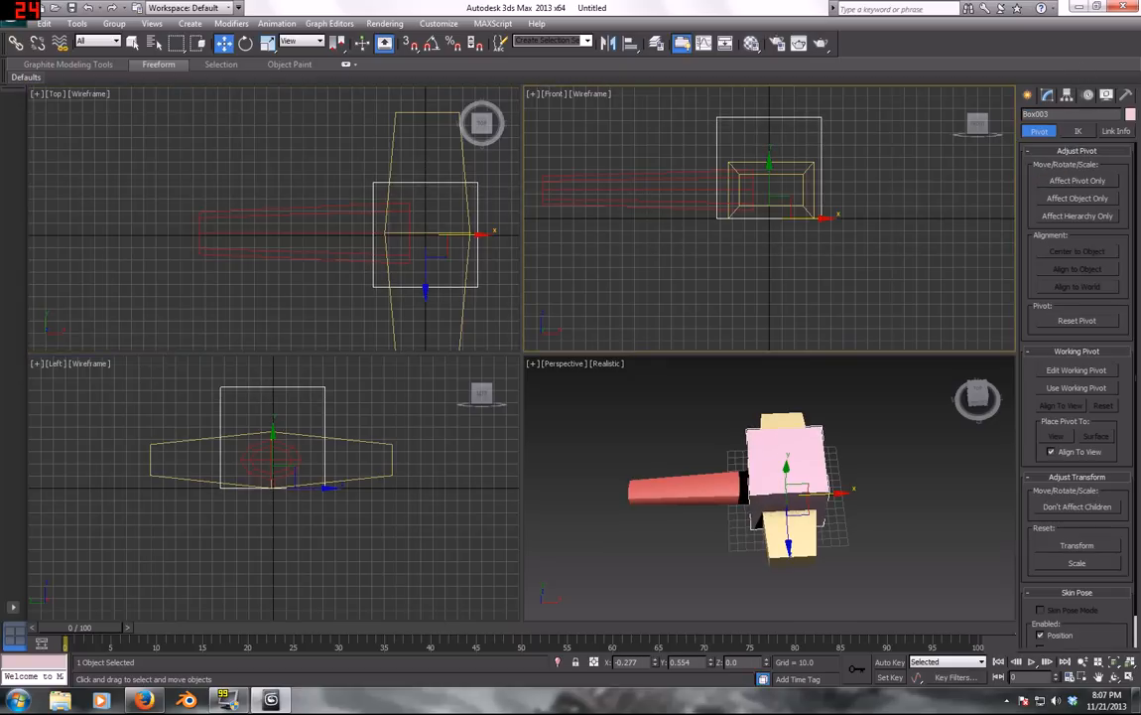
left_click(1079, 181)
left_click(1082, 251)
left_click(1081, 182)
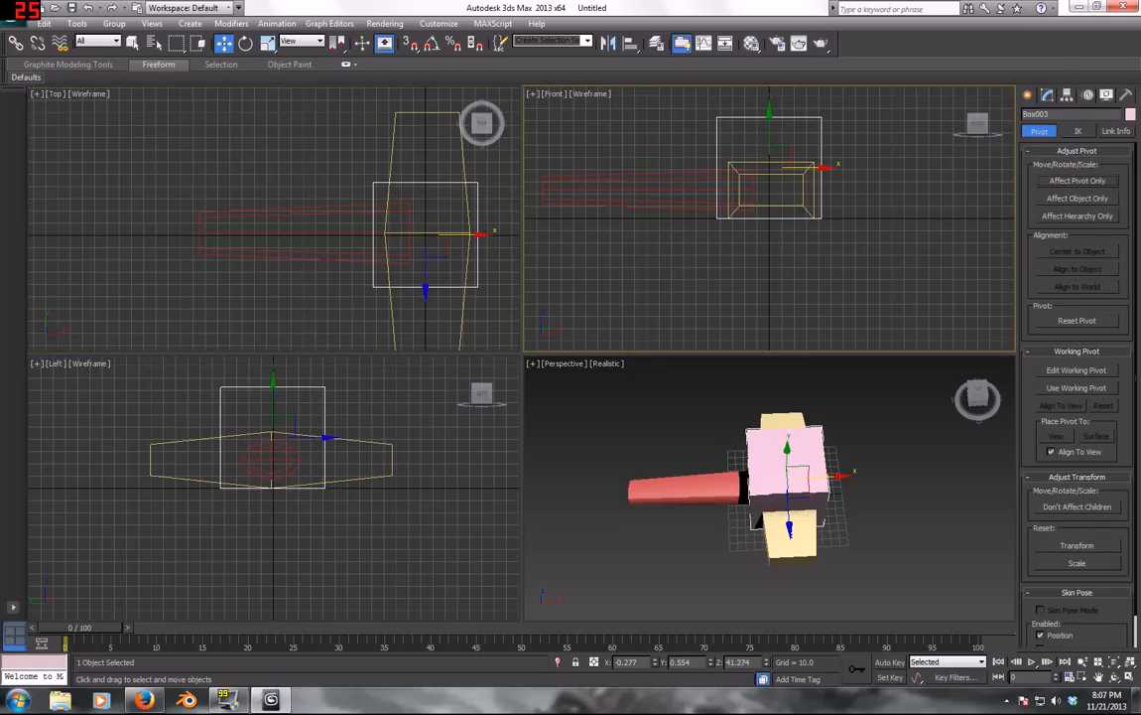
Align the third box to the body in X, Y and Z, center to center
left_click(1032, 95)
key("alt+a")
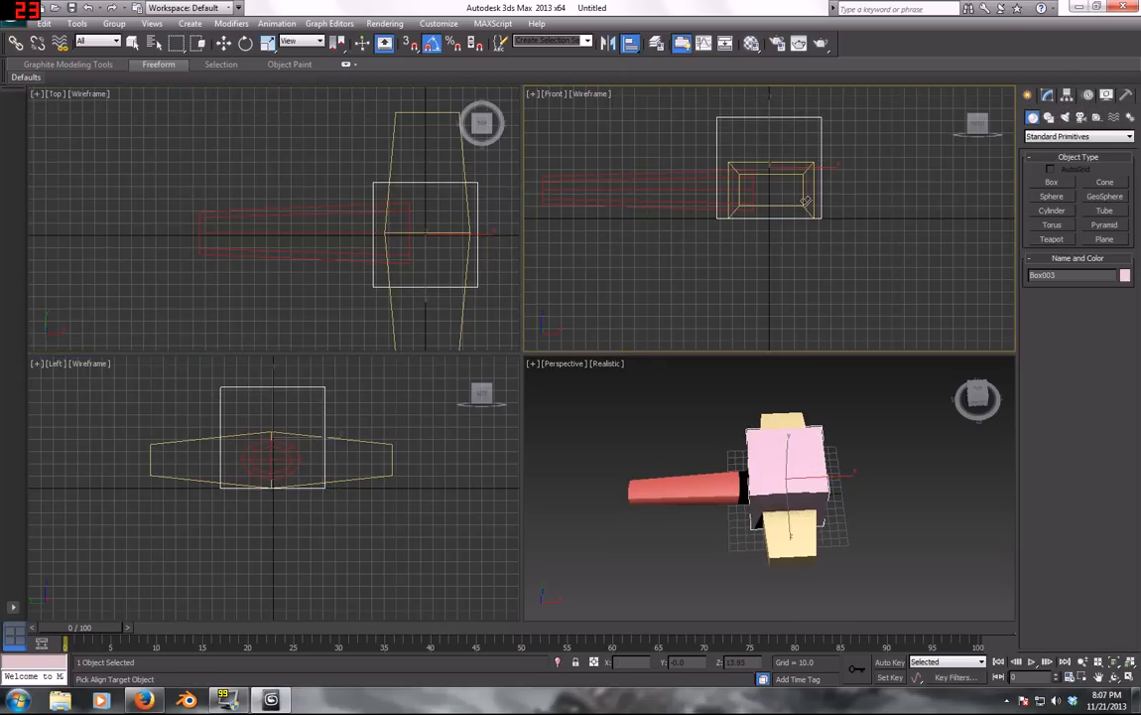
left_click(806, 208)
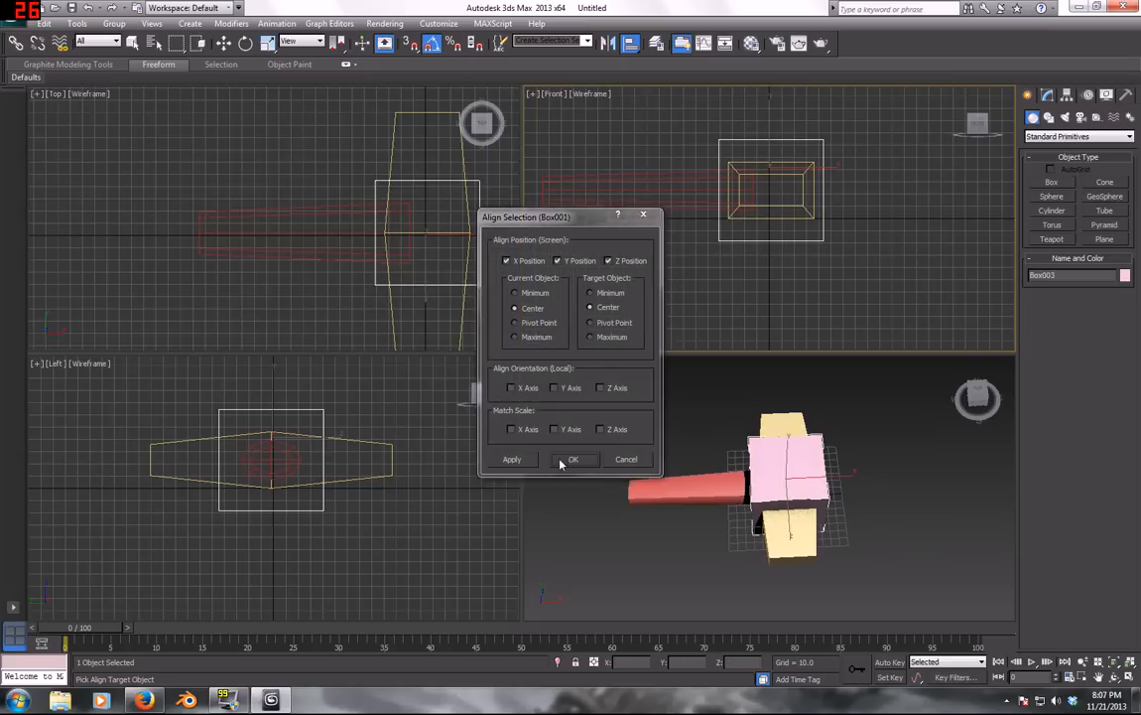
left_click(572, 456)
Move the third box along positive X to the side opposite the handle and scale it uniformly to 50%
right_click(831, 193)
key("Escape")
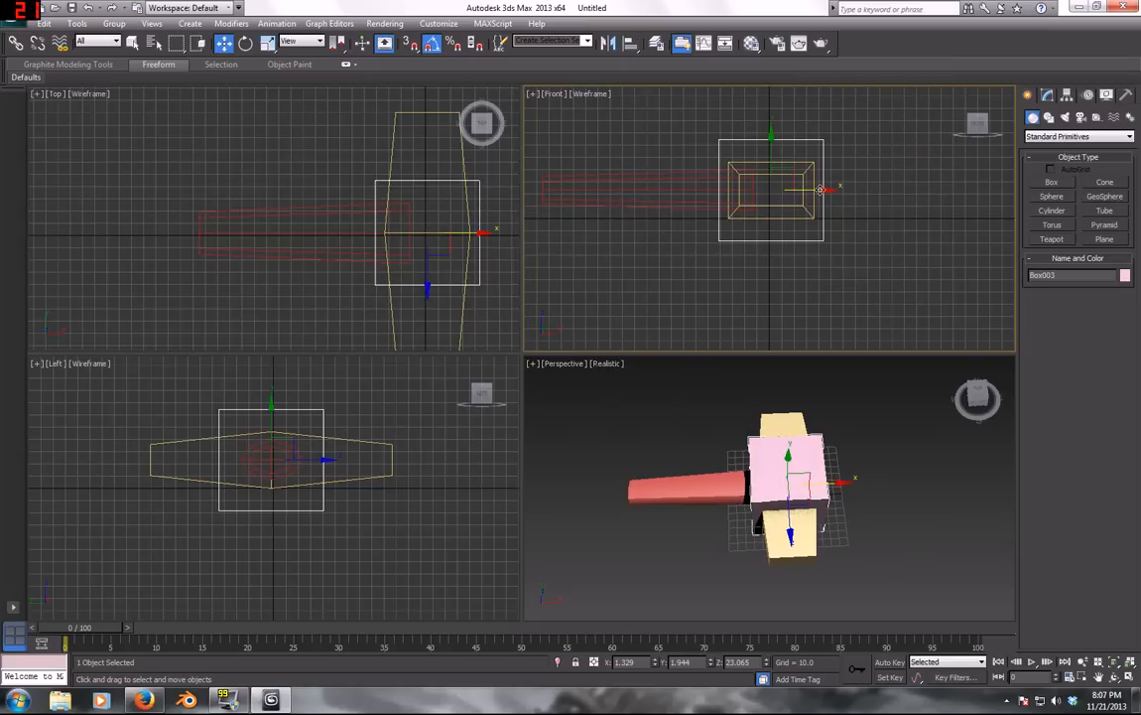
left_click_drag(820, 189, 895, 248)
key("r")
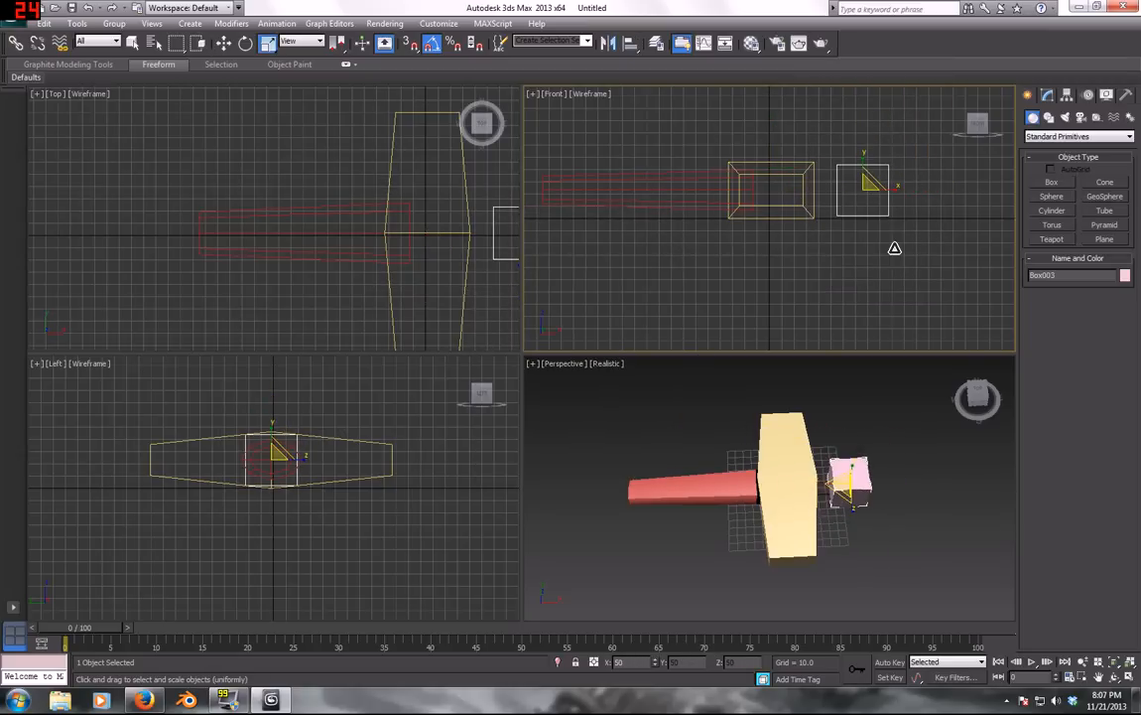
key("w")
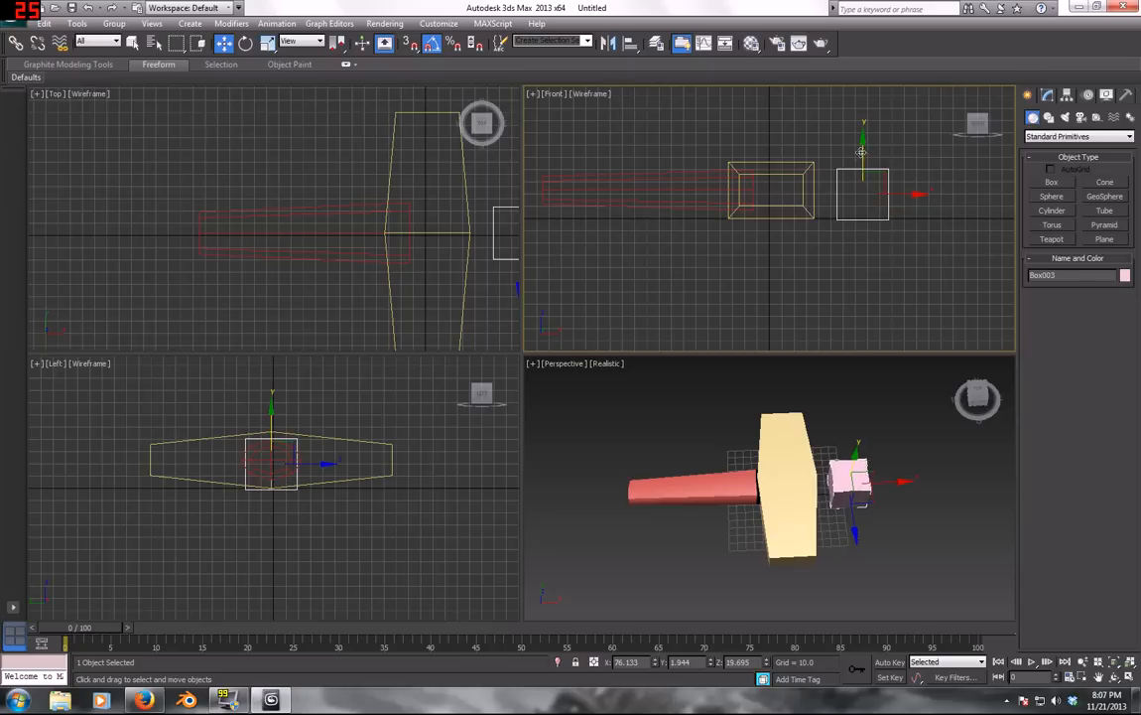
Move the third box in the Front view until it sits against the body, centered in height, and convert it to Editable Poly
left_click_drag(862, 151, 862, 147)
left_click_drag(898, 190, 867, 189)
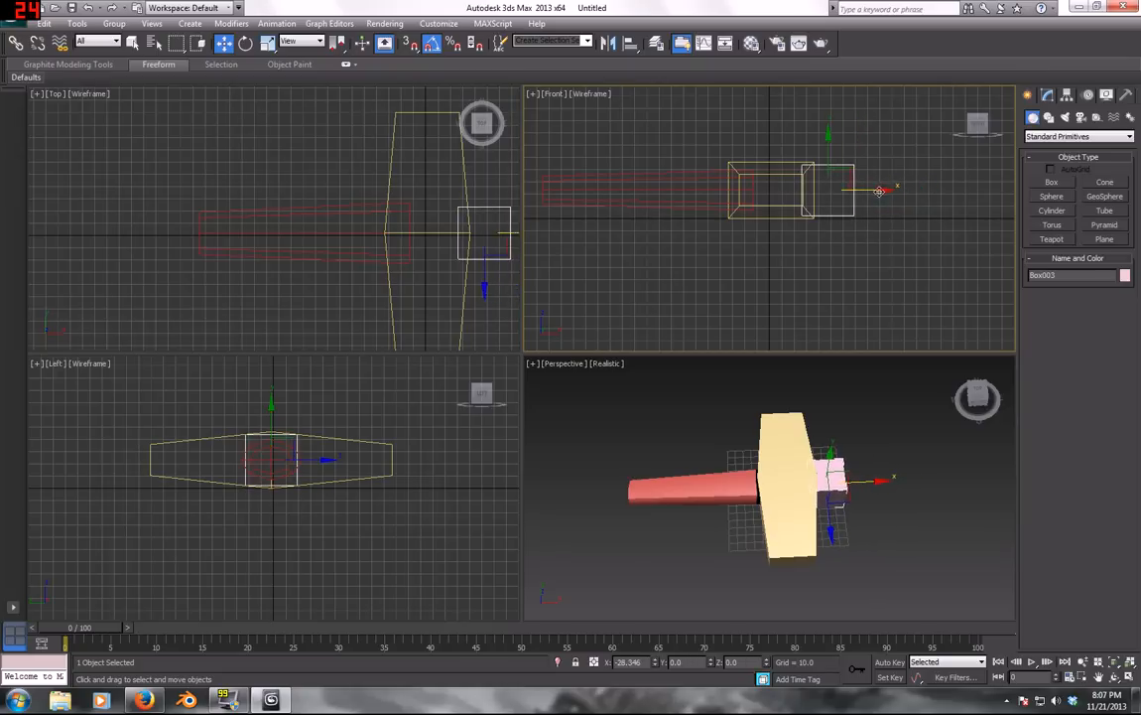
left_click(857, 516)
right_click(836, 484)
mouse_move(908, 601)
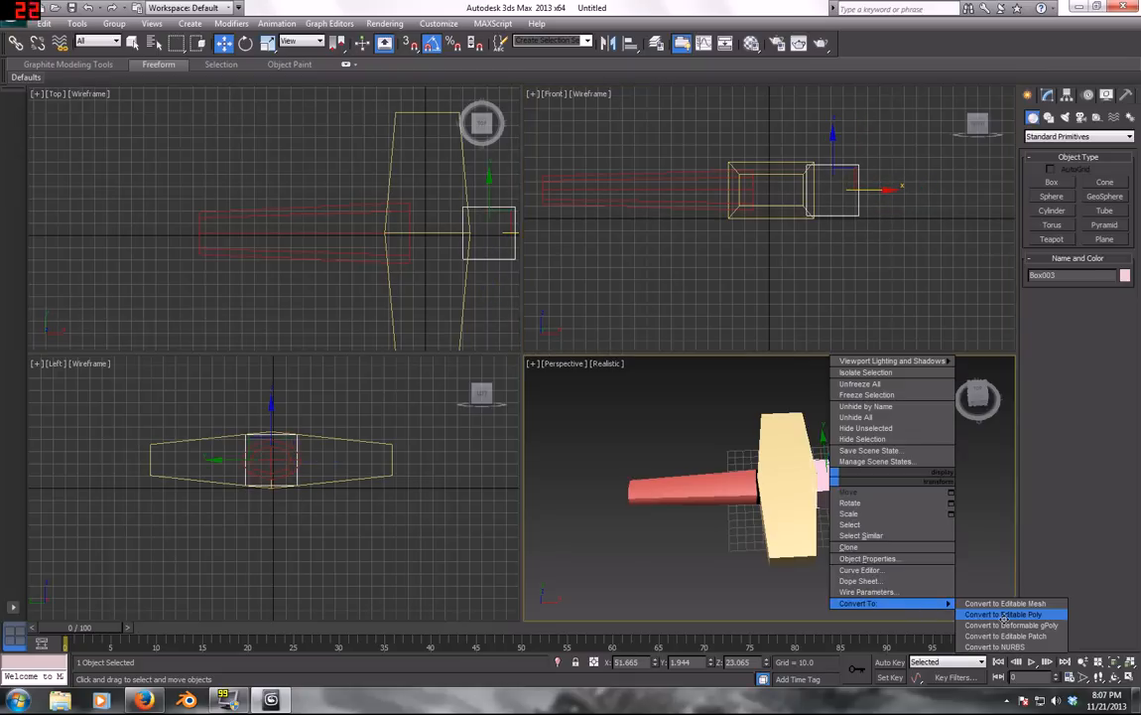
left_click(1003, 615)
Select the third box's four edges running along Y and connect them, adding an edge loop through its middle
left_click(1059, 287)
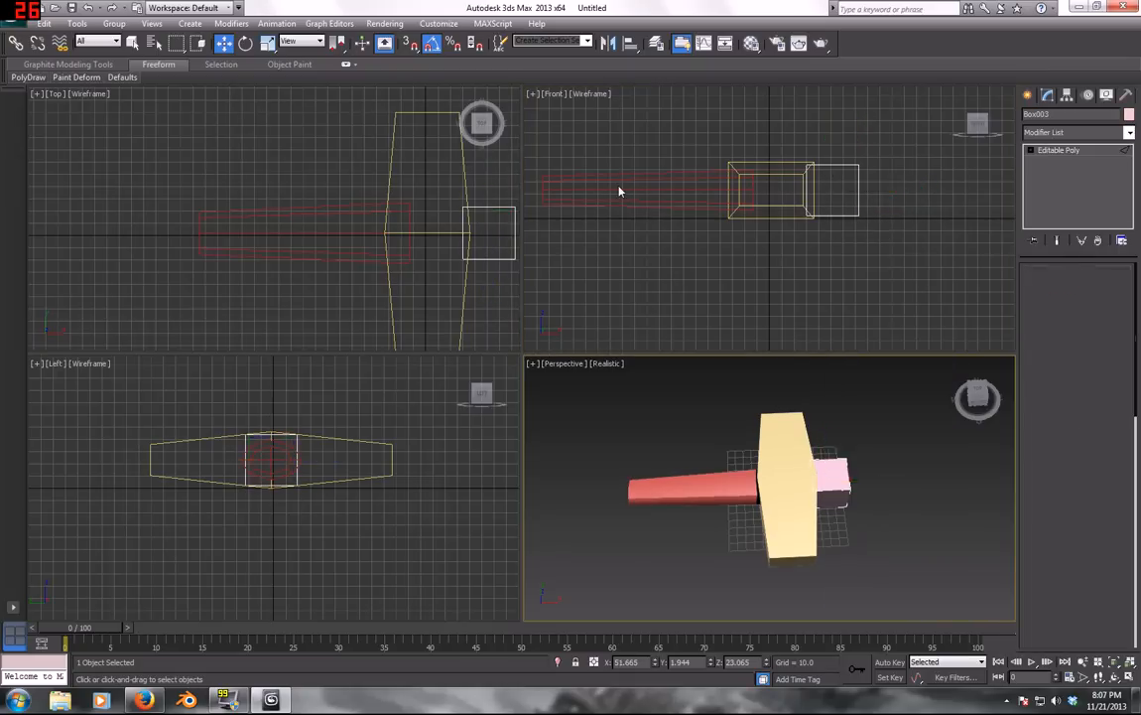
middle_click_drag(354, 216, 322, 231)
left_click_drag(109, 231, 109, 231)
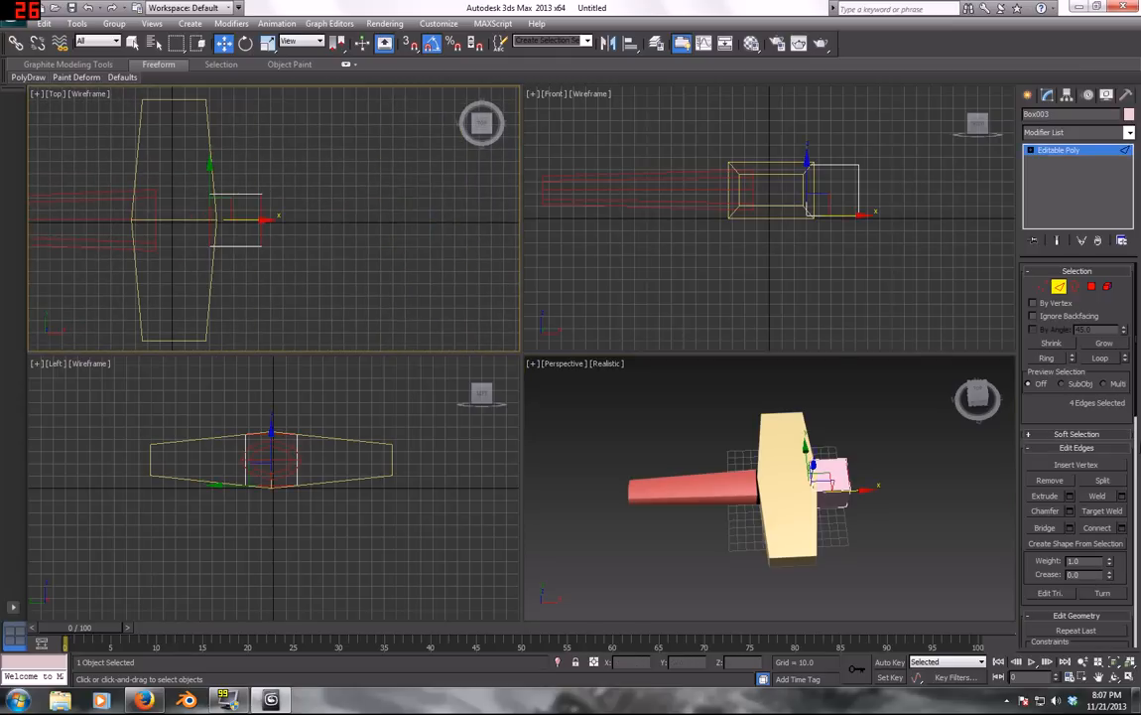
left_click(1099, 528)
Select all ten polygons of the third box, flatten them in height and stretch them along X into a long, thin blade
left_click(1091, 287)
left_click(797, 438)
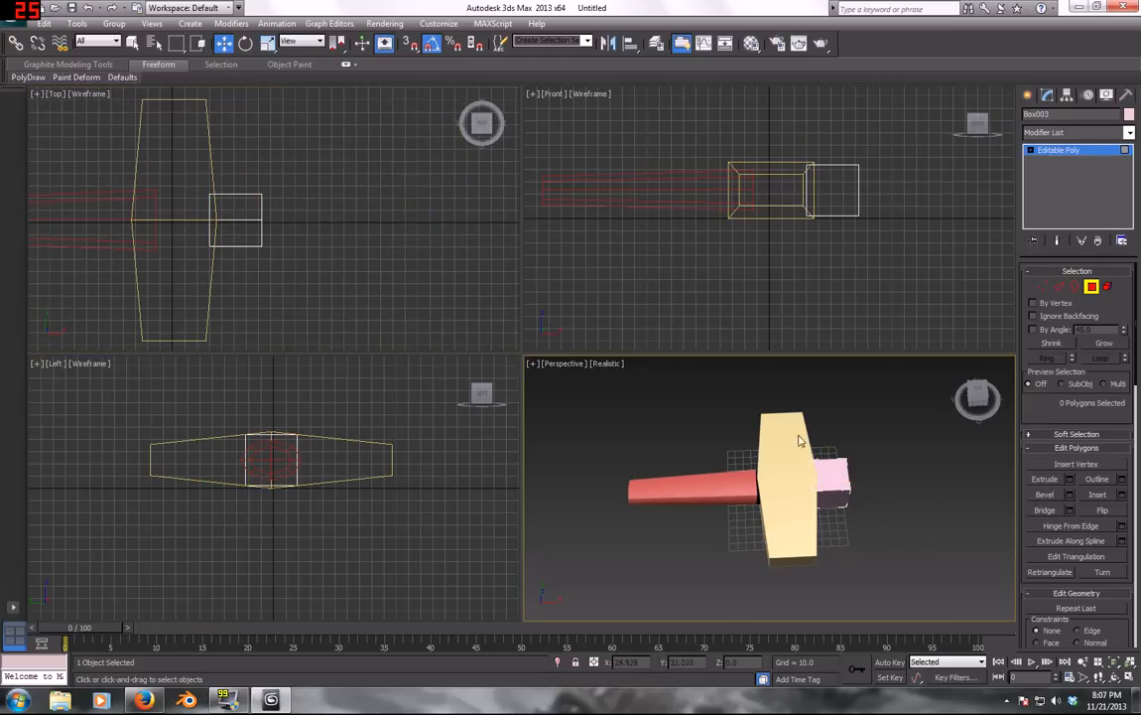
left_click_drag(798, 438, 849, 503)
key("r")
middle_click_drag(849, 502, 726, 473, "alt")
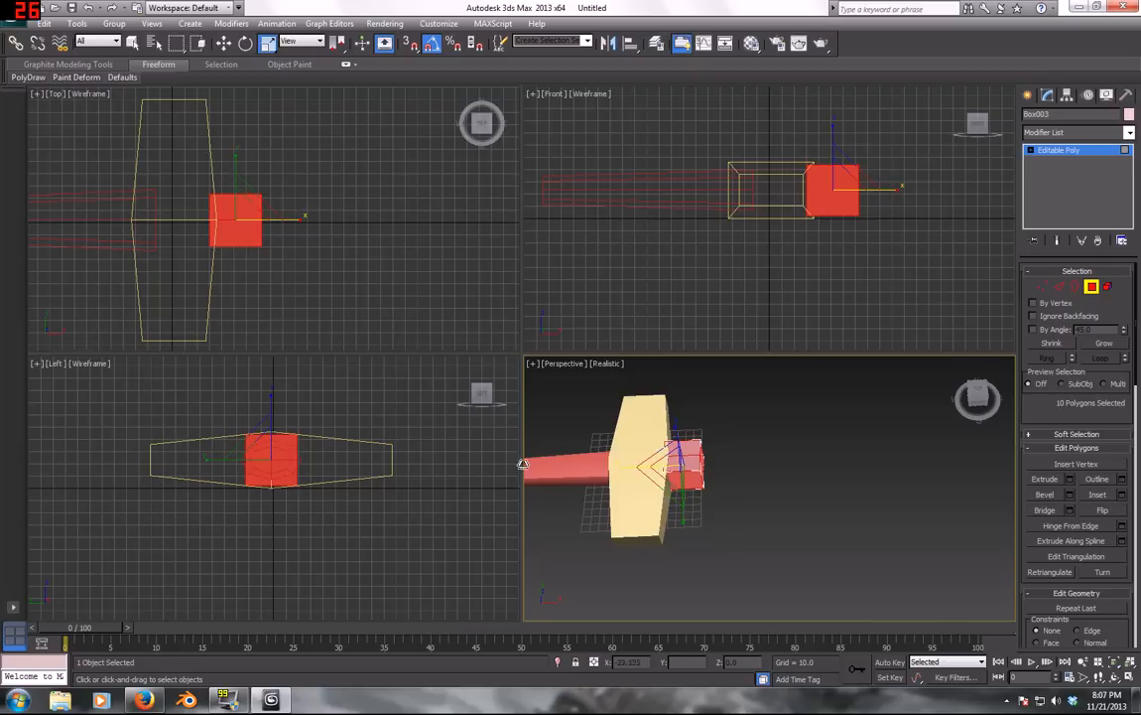
left_click_drag(523, 467, 628, 470)
key("w")
left_click_drag(652, 421, 956, 453)
key("w")
Weld the two vertices at the blade's near end on the negative Y side, raising the weld threshold until they merge
left_click(1042, 286)
middle_click_drag(432, 250, 255, 221)
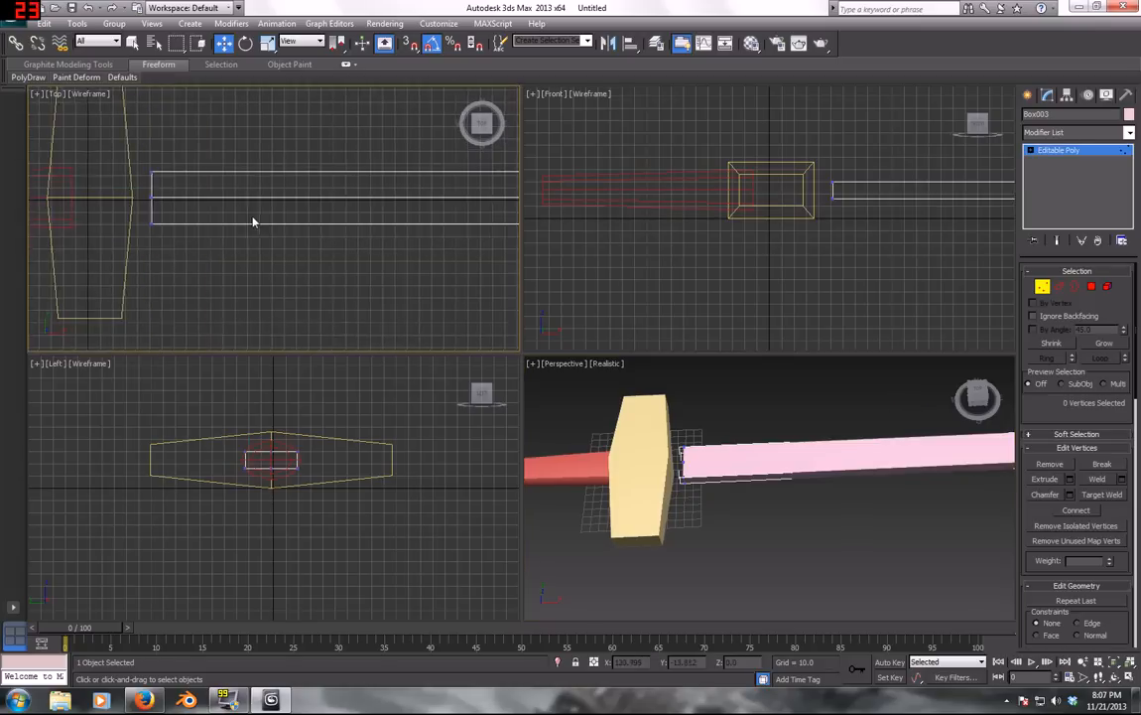
scroll(283, 226, "down", 4)
scroll(152, 239, "up", 4)
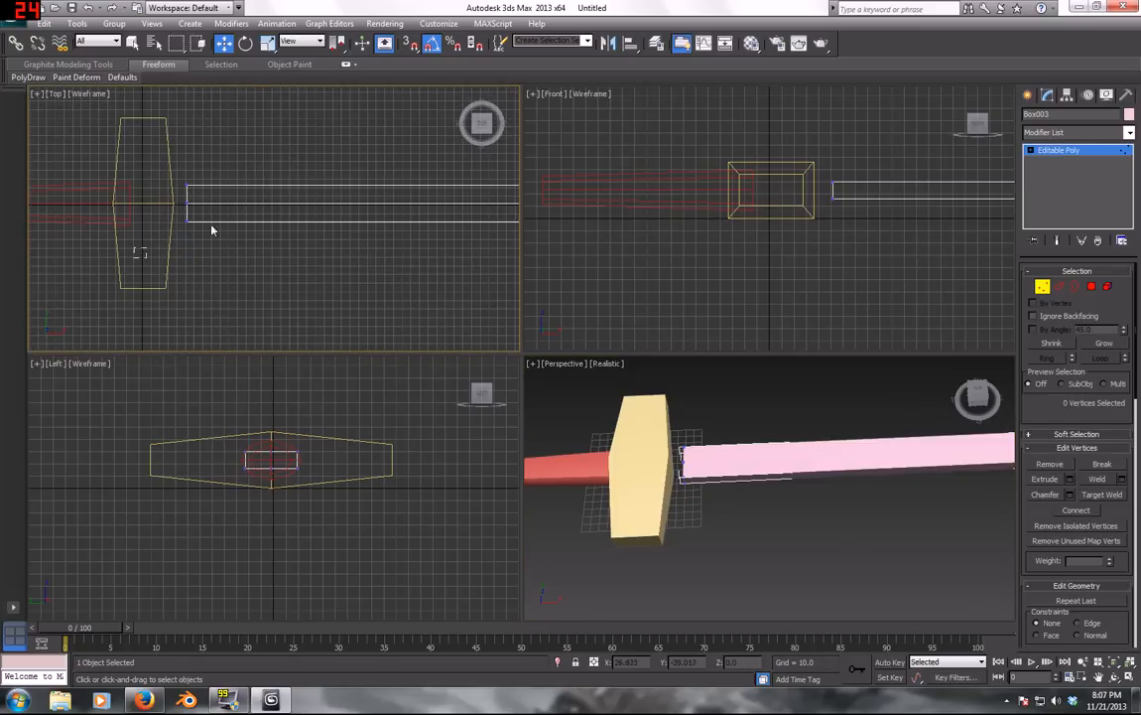
left_click_drag(211, 230, 179, 208)
scroll(791, 496, "up", 6)
middle_click_drag(789, 502, 850, 498)
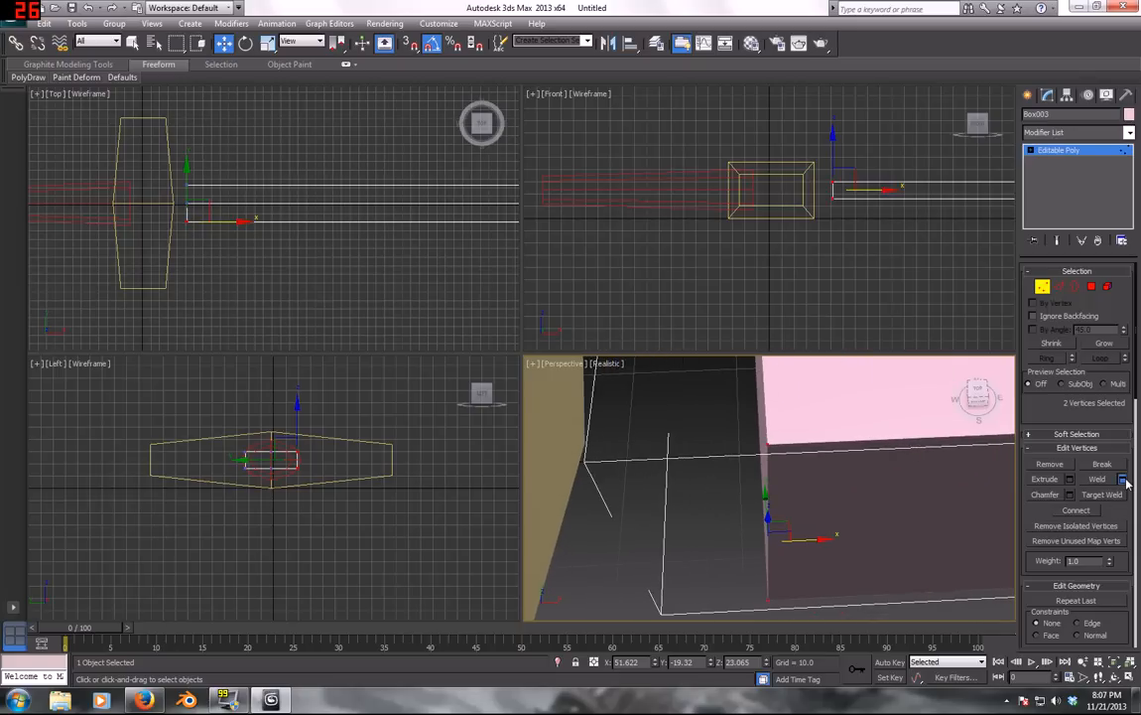
left_click(1124, 478)
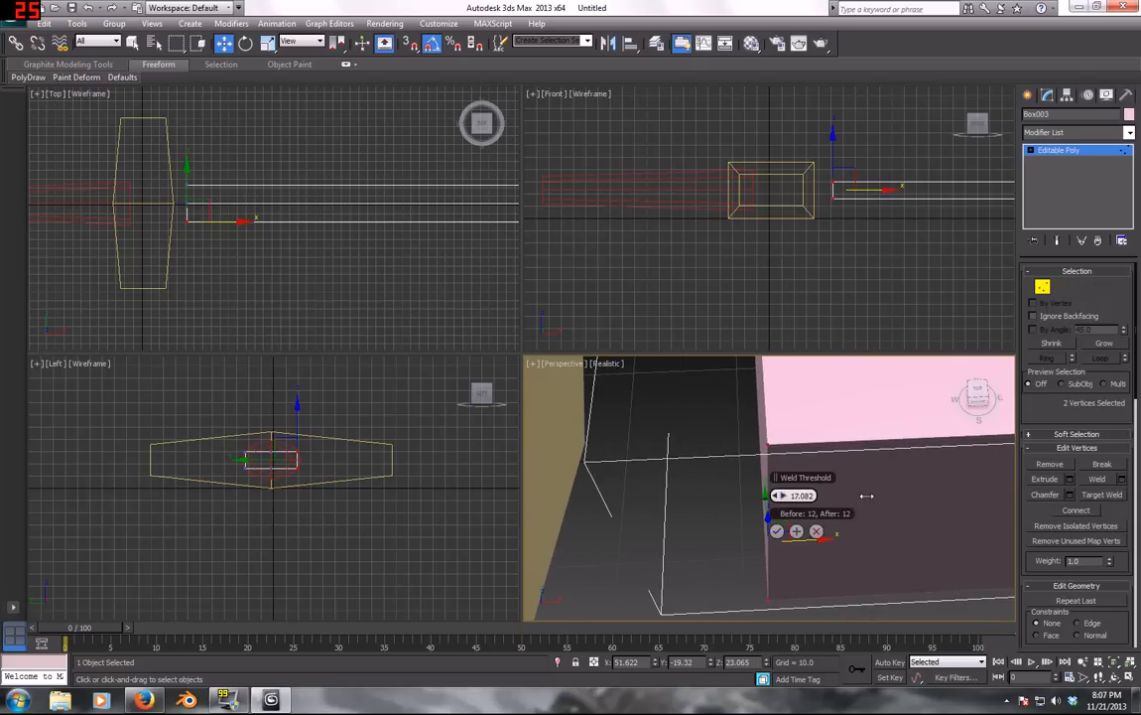
left_click_drag(866, 495, 890, 489)
left_click(777, 531)
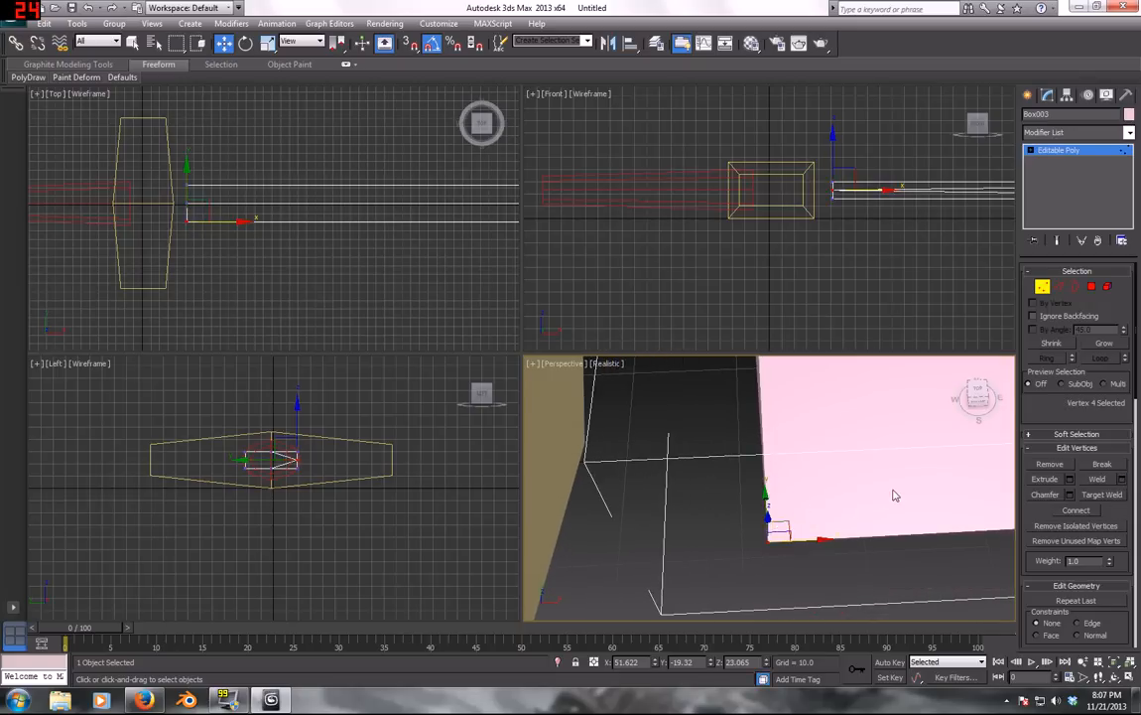
Weld the upper and lower corner vertices on both sides of the blade's far end, one pair at a time
scroll(826, 473, "down", 3)
middle_click_drag(893, 490, 437, 477)
middle_click_drag(719, 477, 420, 477)
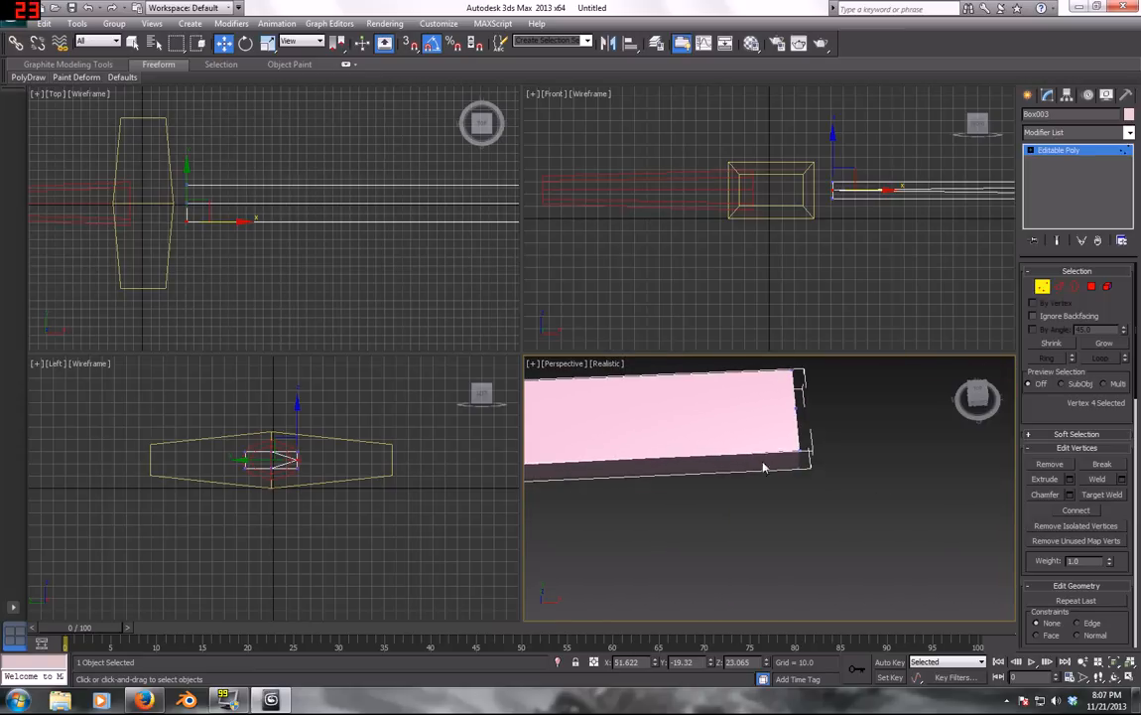
left_click_drag(759, 454, 759, 451)
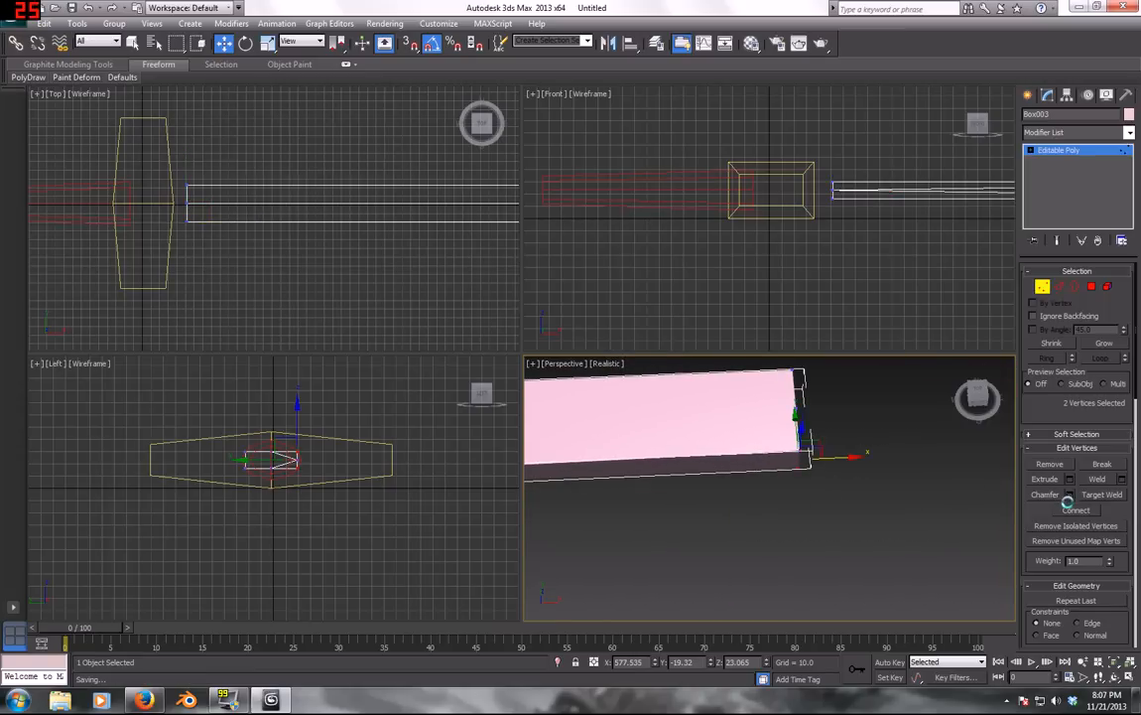
middle_click_drag(844, 446, 635, 445, "alt")
left_click_drag(889, 458, 887, 455)
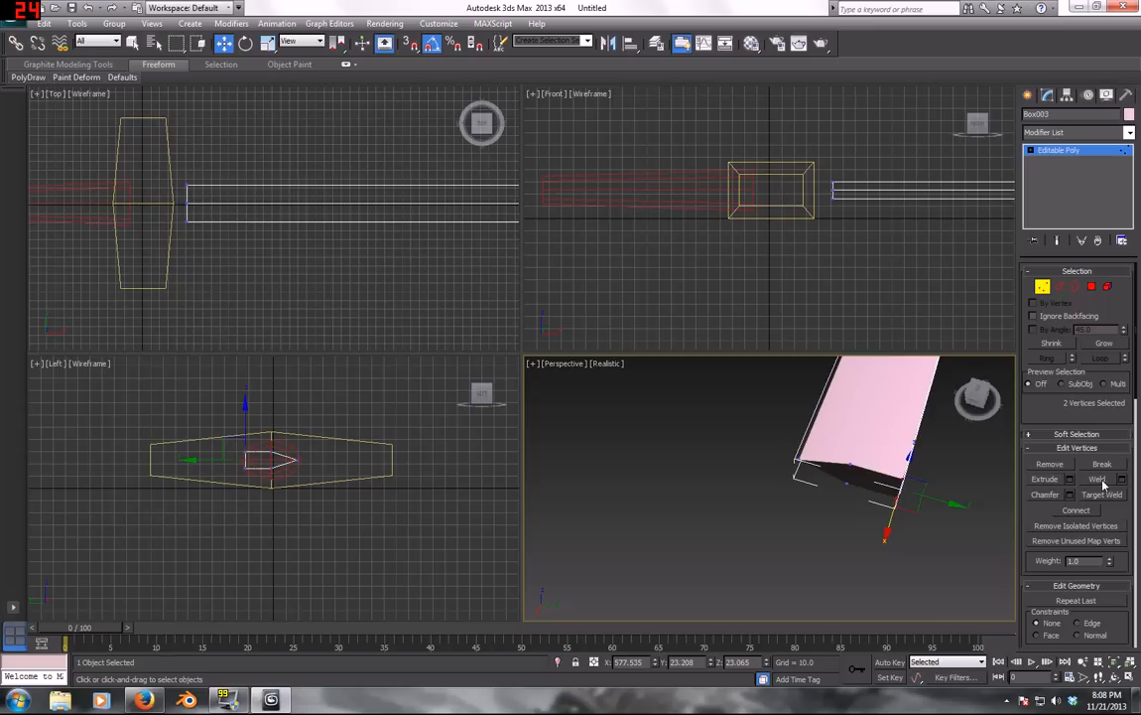
left_click(1100, 481)
Weld the remaining pair of corner vertices at the blade's near end, on the positive Y side
middle_click_drag(835, 486, 717, 535)
middle_click_drag(783, 463, 777, 602)
middle_click_drag(816, 476, 828, 556)
left_click_drag(828, 385, 824, 383)
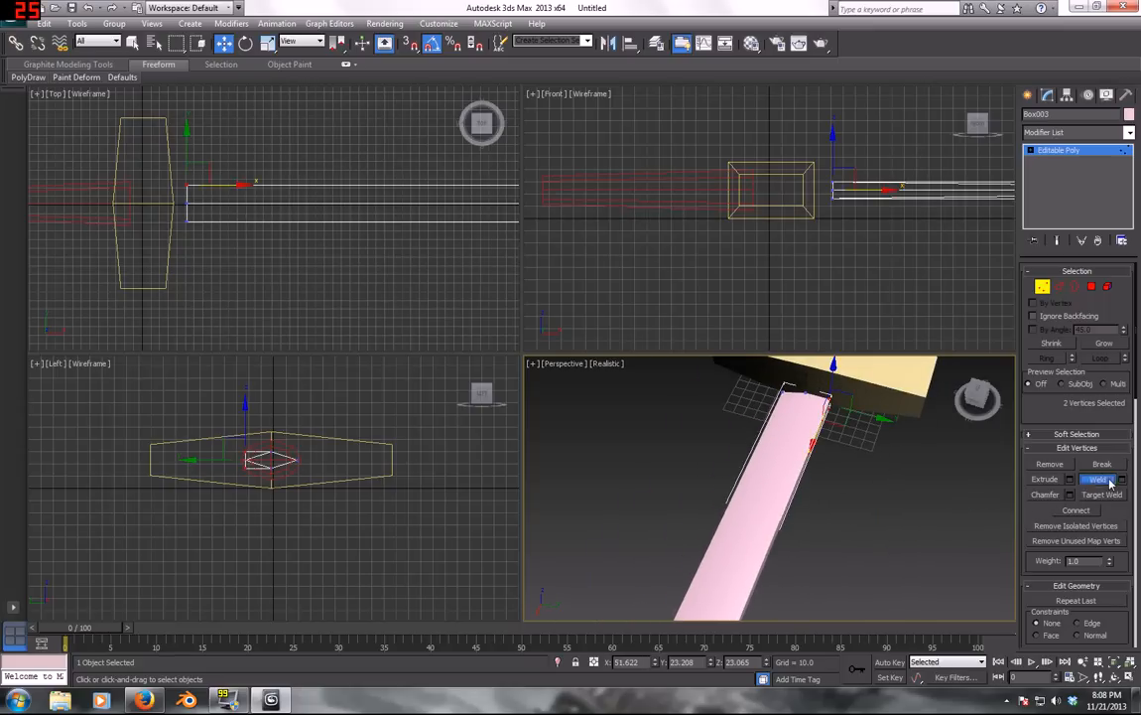
middle_click_drag(837, 456, 855, 427)
scroll(855, 427, "down", 1)
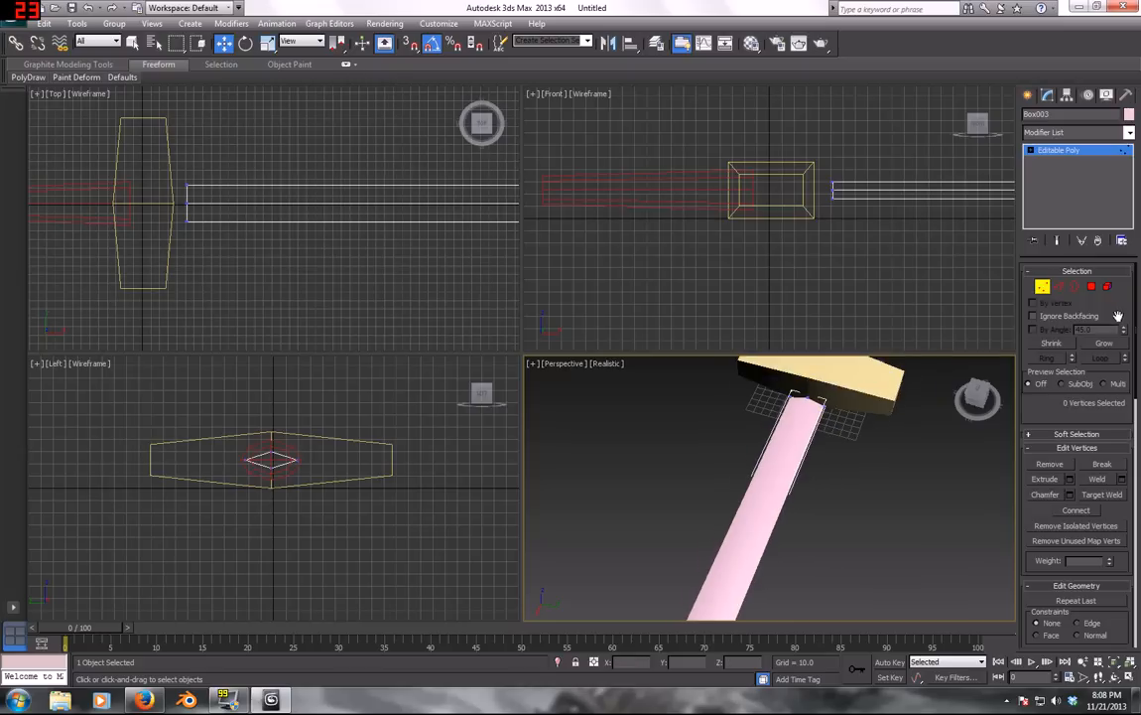
Select the whole blade element, clear all of its smoothing groups and deselect it
left_click(1106, 287)
left_click(778, 523)
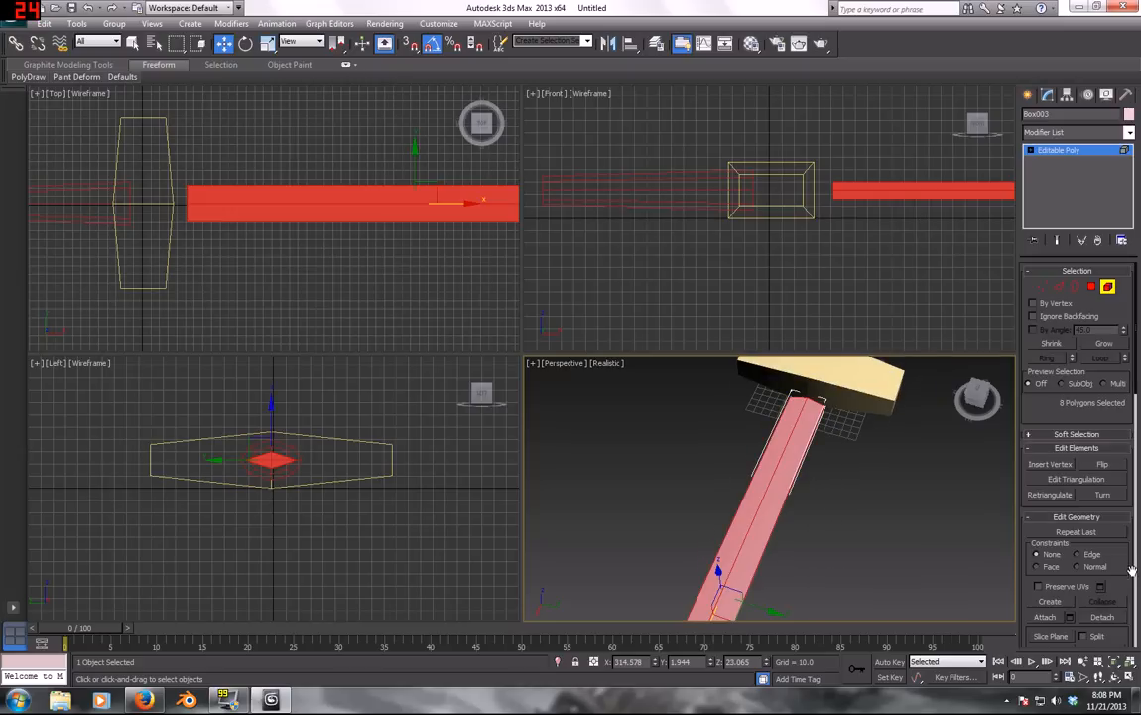
scroll(1127, 564, "down", 6)
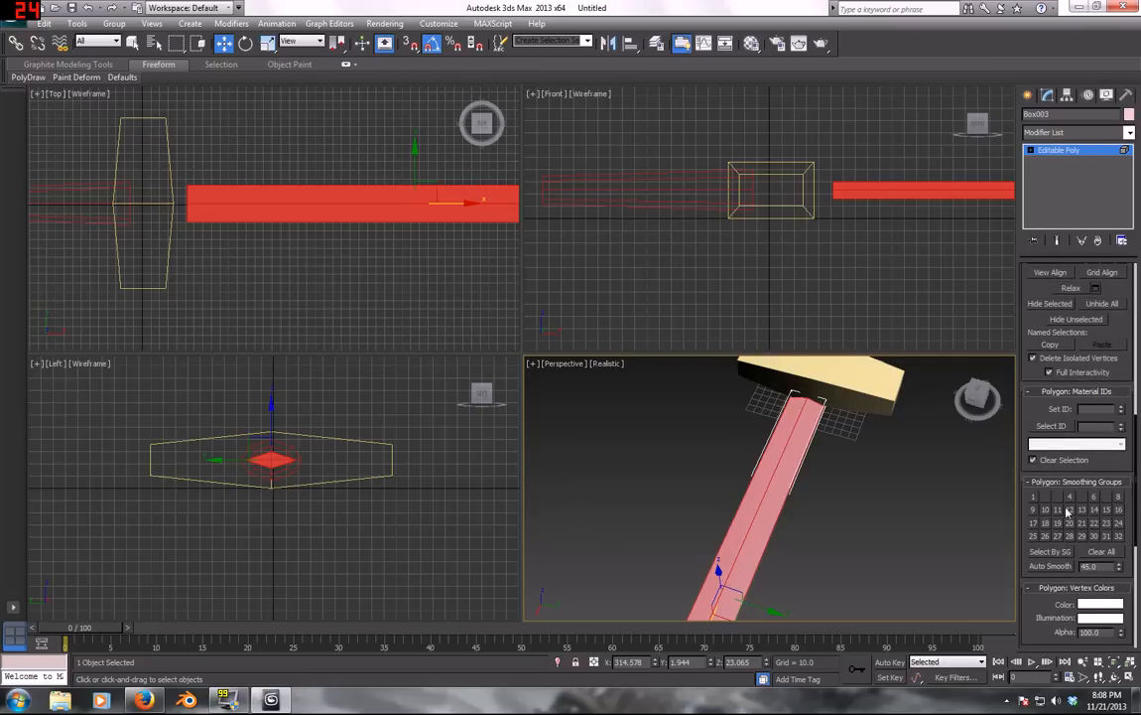
left_click(805, 567)
Display edged faces in the Perspective view and maximize that viewport with the blade in sight
middle_click_drag(861, 544, 864, 440, "alt")
scroll(865, 440, "up", 6)
key("F4")
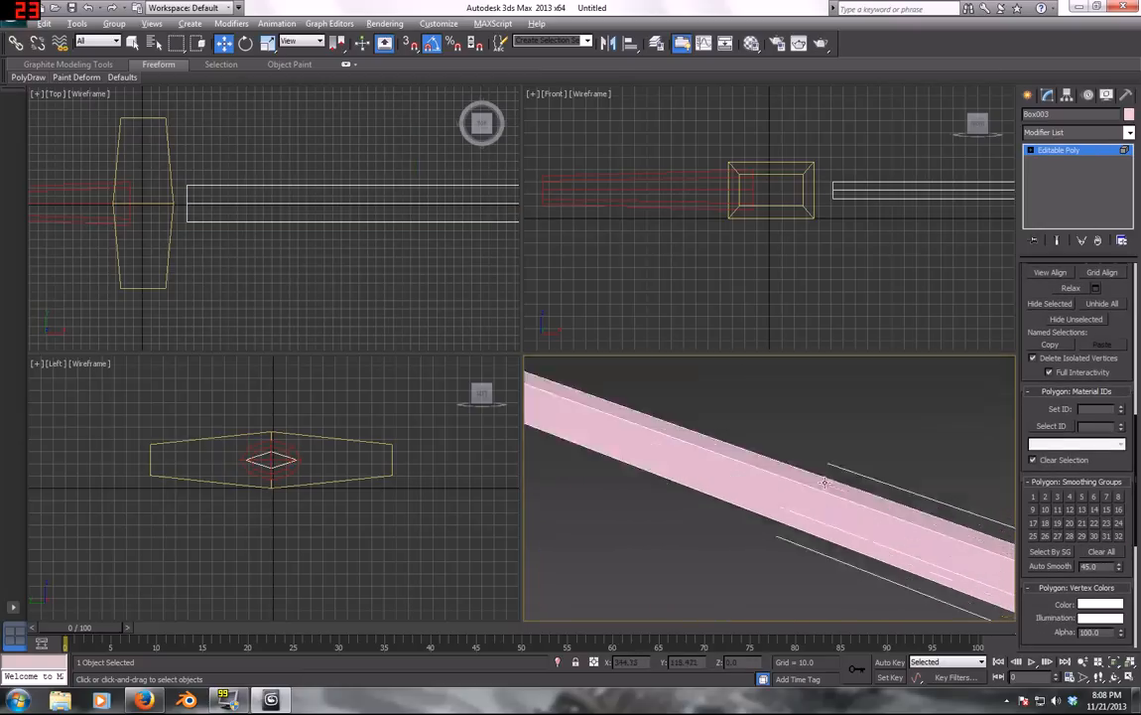
key("alt+w")
middle_click_drag(554, 340, 631, 332, "alt")
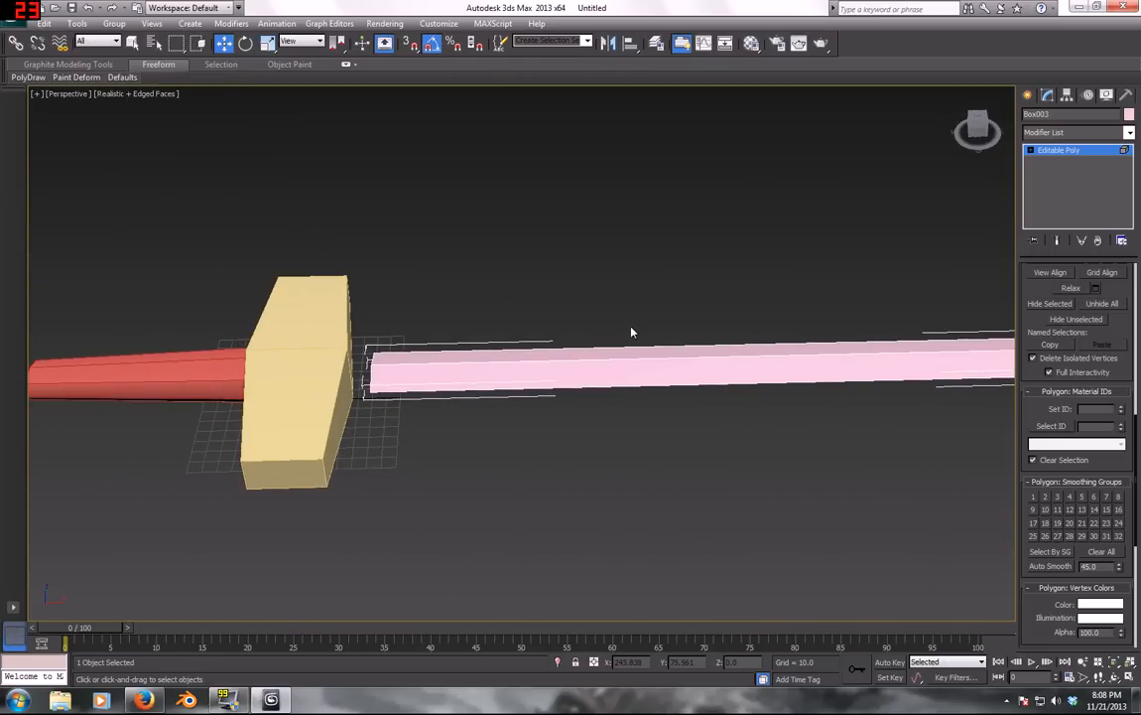
middle_click_drag(600, 448, 657, 453)
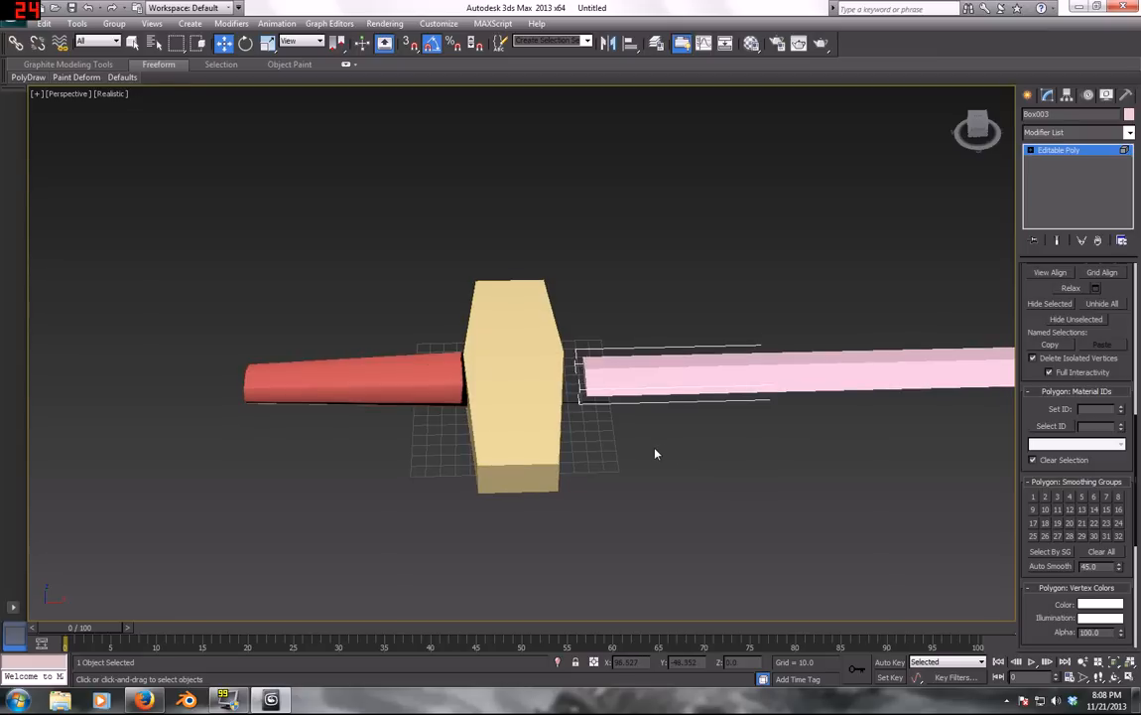
key("alt+w")
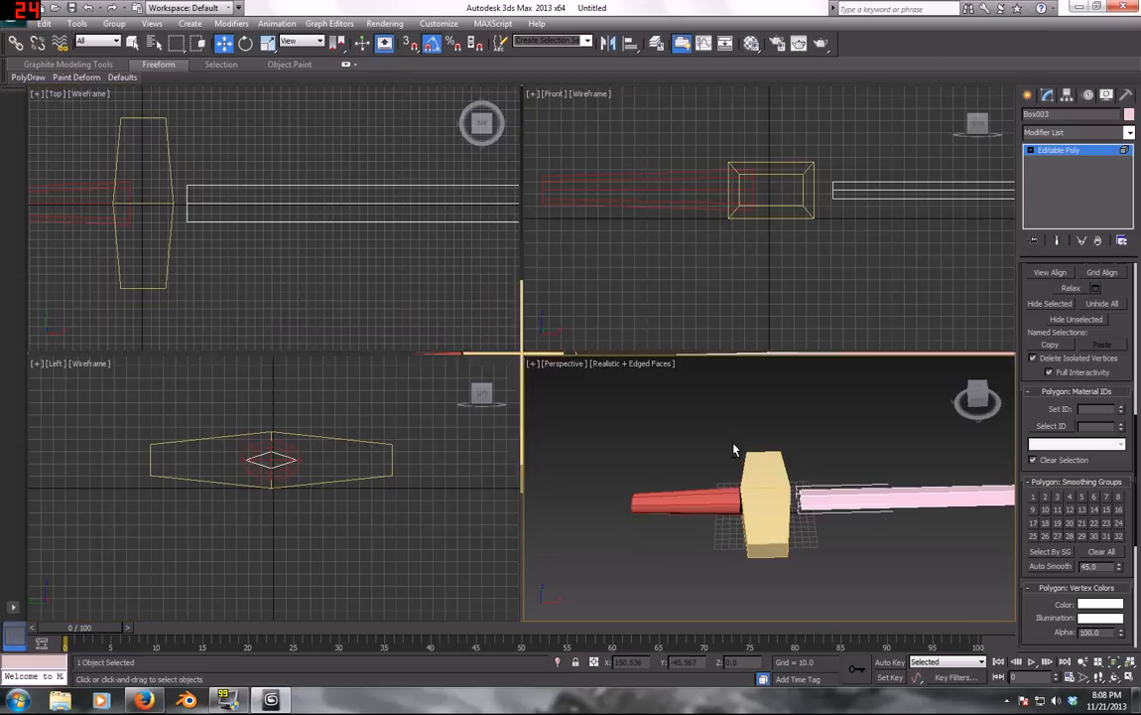
key("alt+w")
middle_click_drag(780, 421, 442, 357)
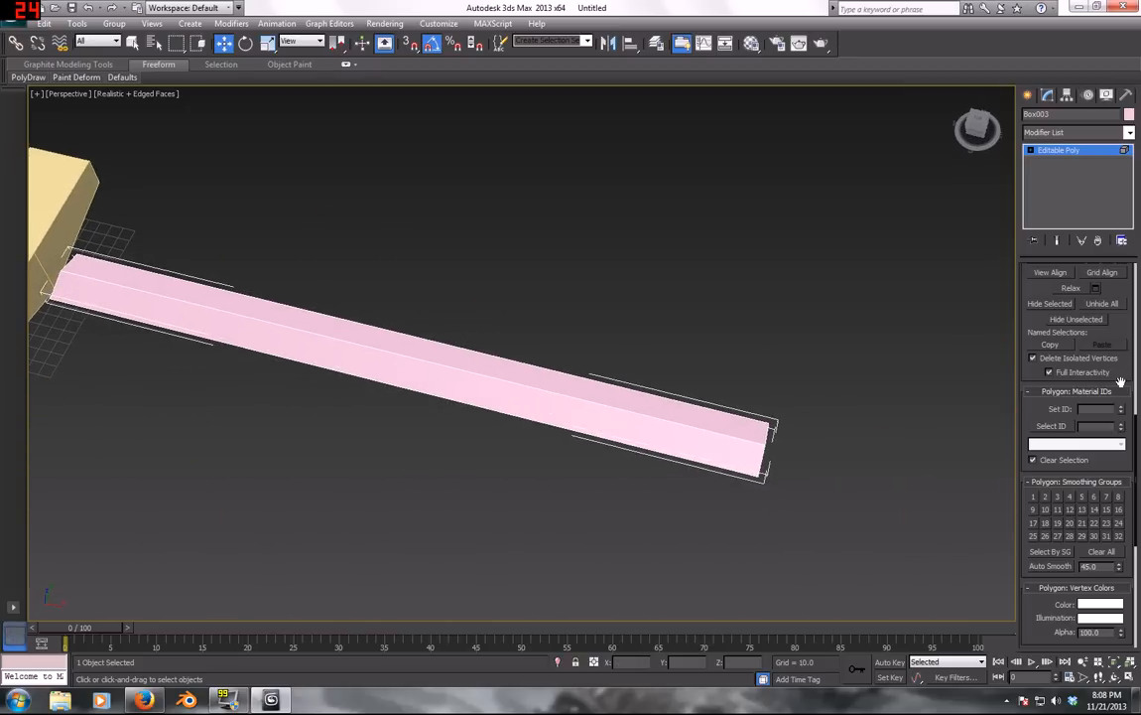
Connect the blade's four long edges with 1 segment and slide the new edge loop along X close to the far end
scroll(1121, 382, "up", 5)
scroll(1123, 373, "up", 3)
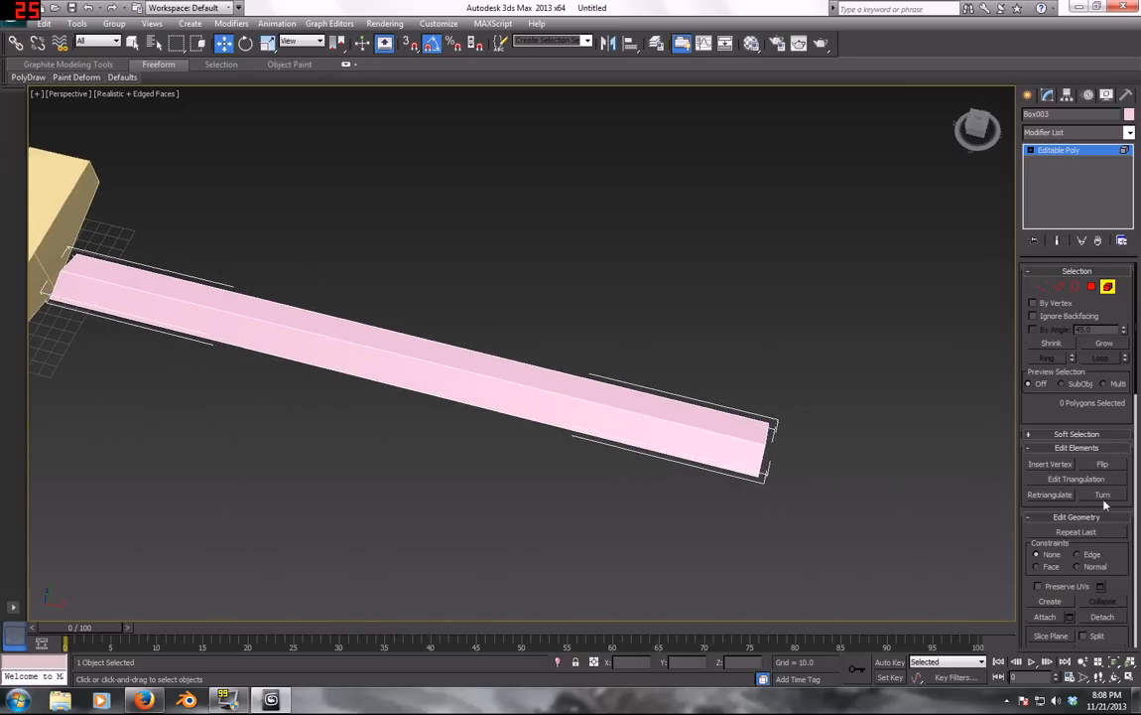
left_click(1061, 287)
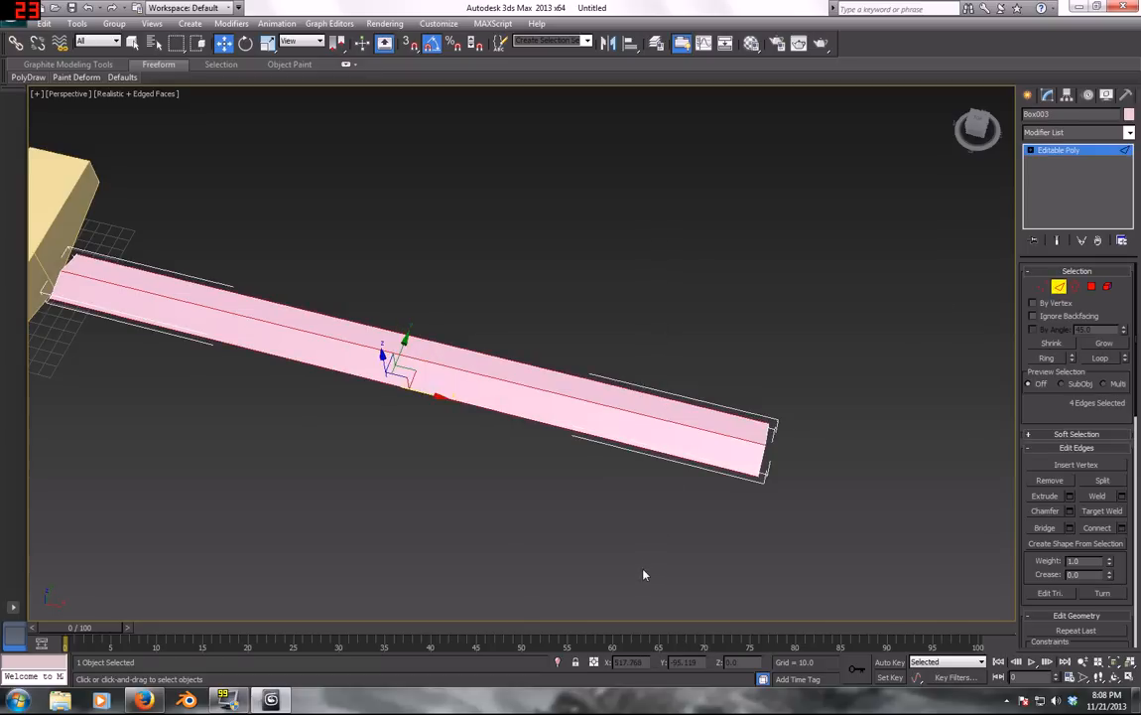
left_click(1122, 528)
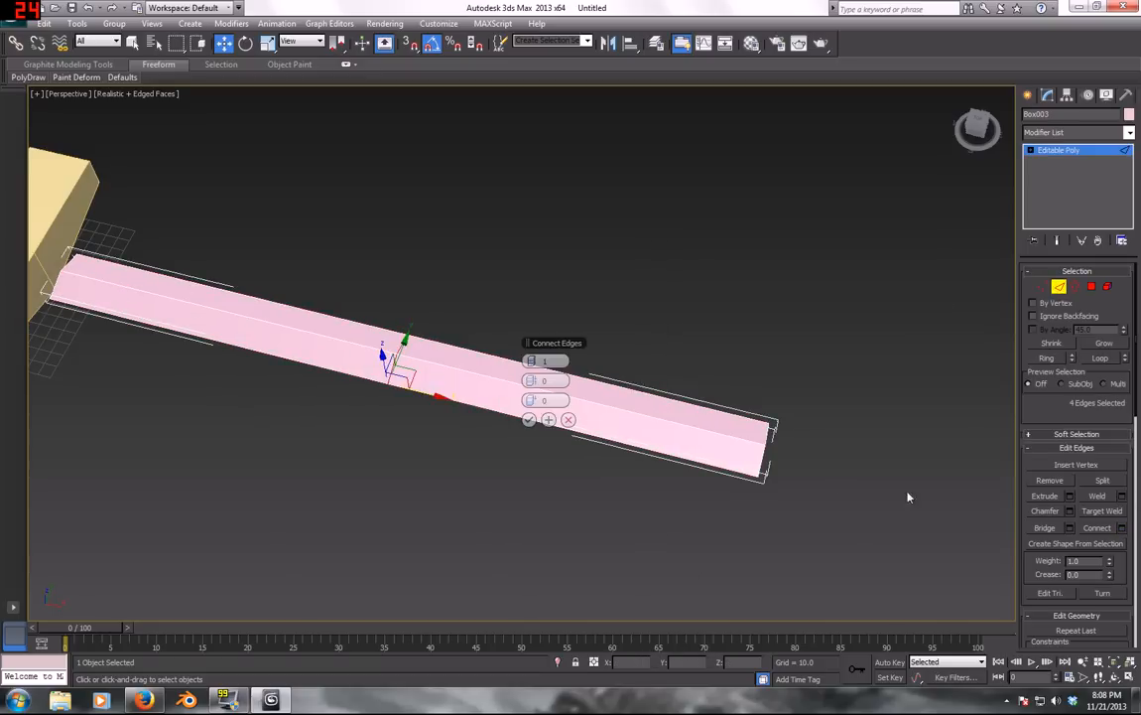
left_click(529, 421)
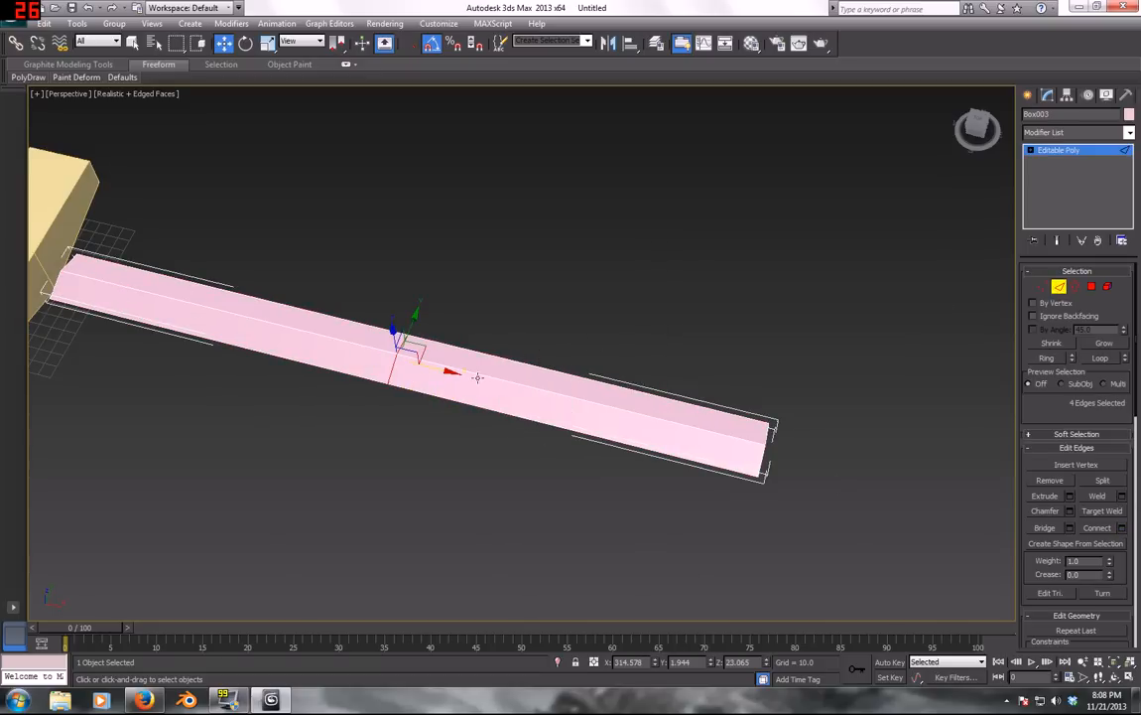
left_click_drag(440, 370, 825, 464)
Pull the center edge of the blade's far end outward along X to form a point
middle_click_drag(967, 459, 823, 541)
scroll(858, 428, "up", 3)
left_click(678, 455)
scroll(756, 497, "up", 5)
Weld the two vertices at the blade's tip into a single point
left_click(1041, 287)
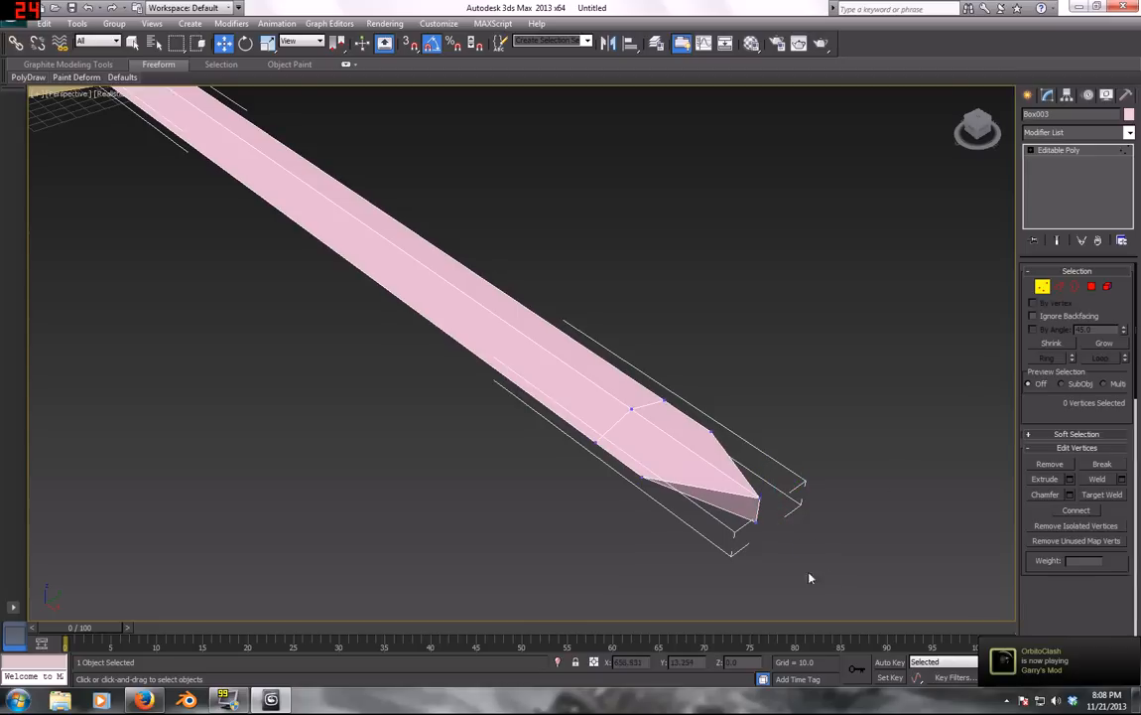
left_click_drag(810, 574, 740, 475)
left_click(1123, 479)
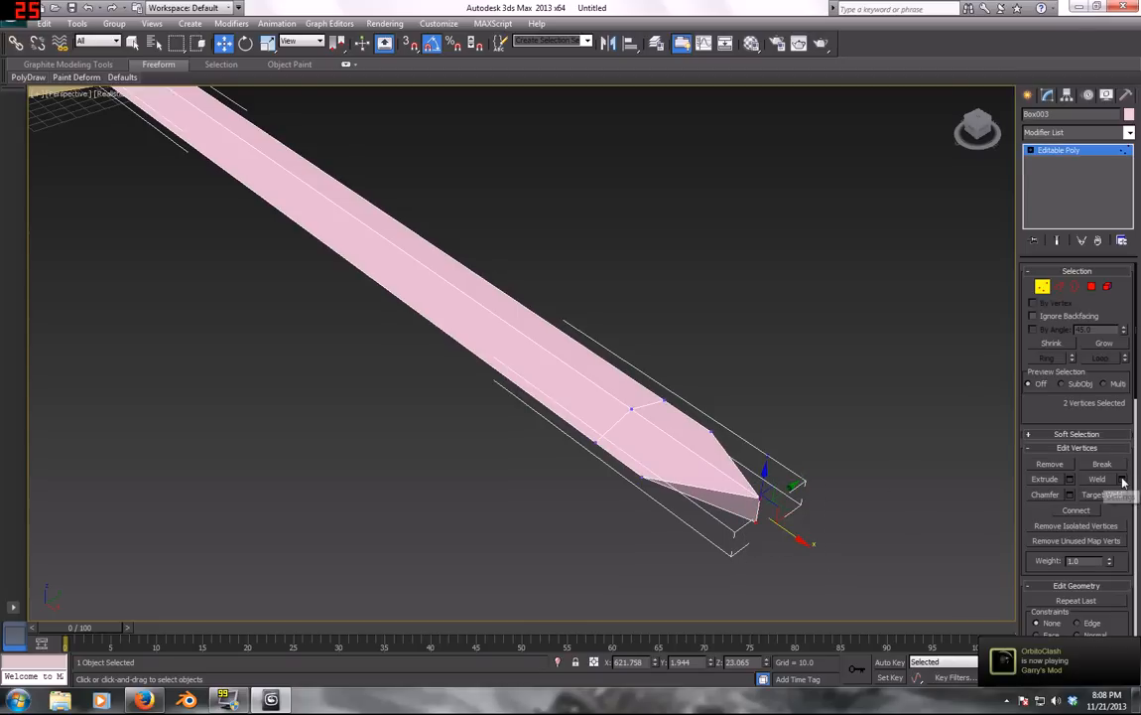
left_click(529, 397)
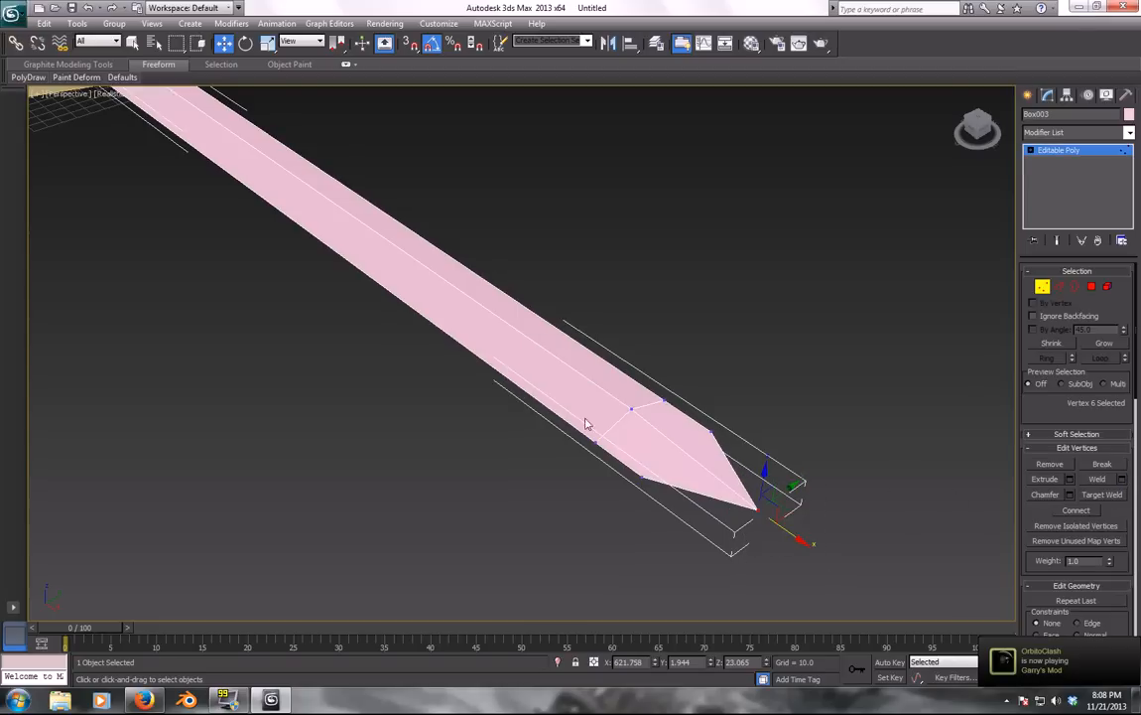
Target-weld the outer corner vertex on each side of the blade's tip section onto the adjacent edge loop's outer vertex
middle_click_drag(586, 416, 725, 500, "alt")
scroll(726, 499, "up", 5)
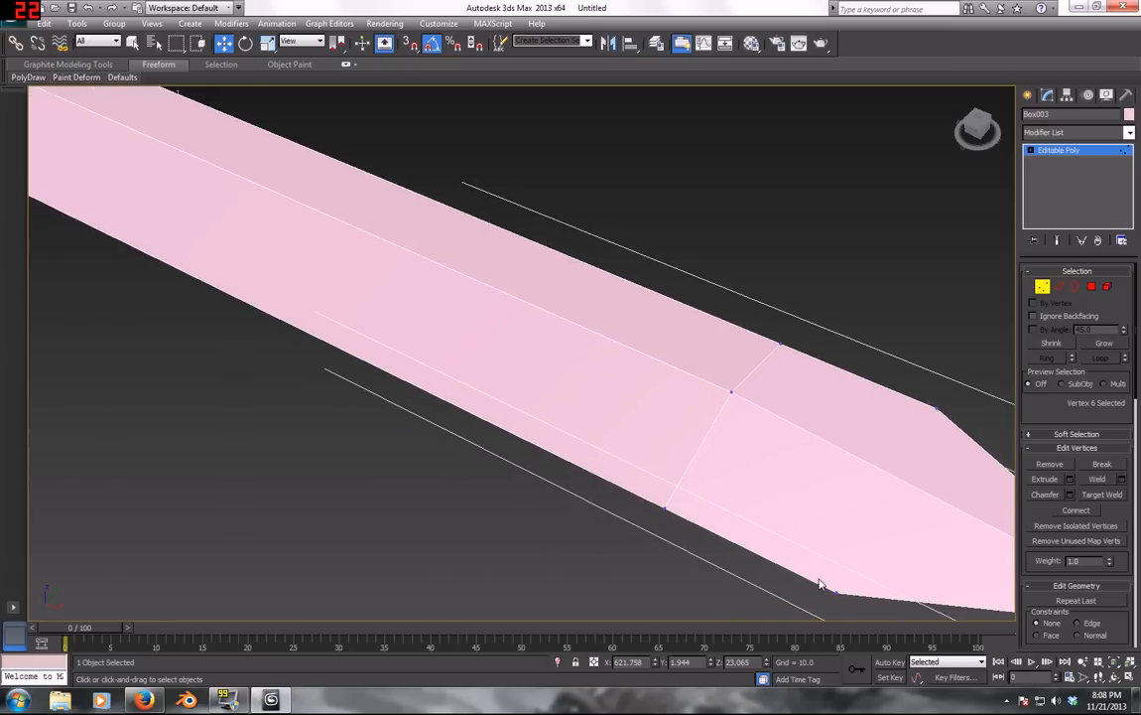
left_click(836, 592)
left_click(1101, 495)
left_click(836, 592)
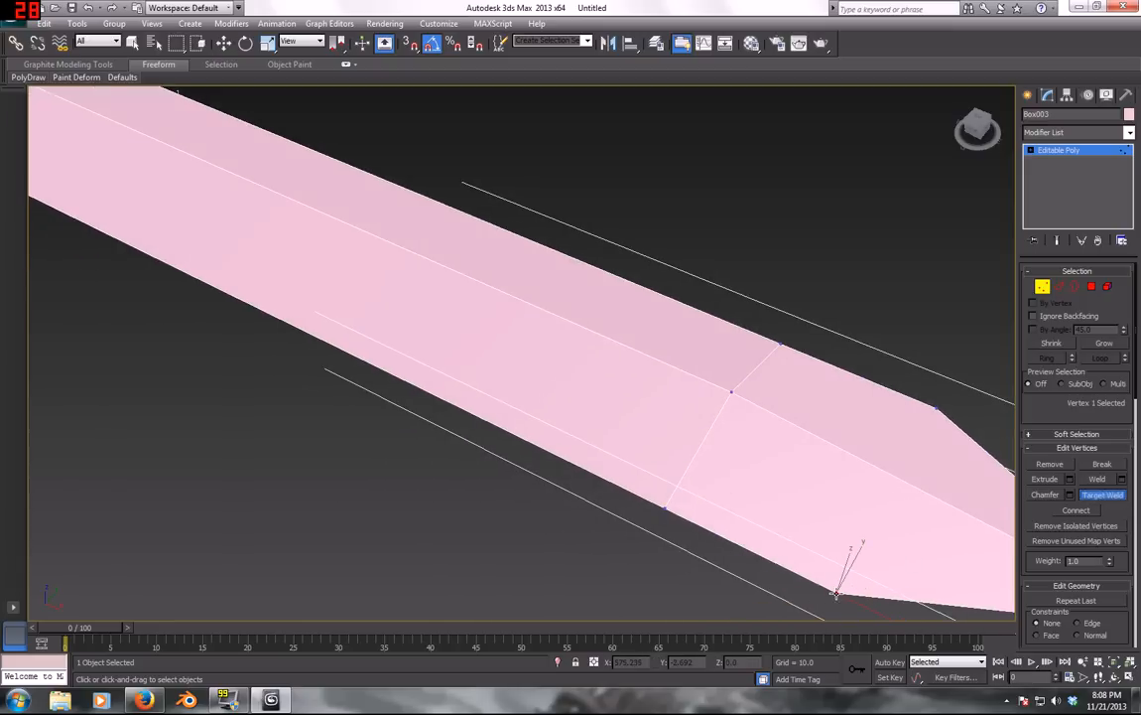
left_click(663, 507)
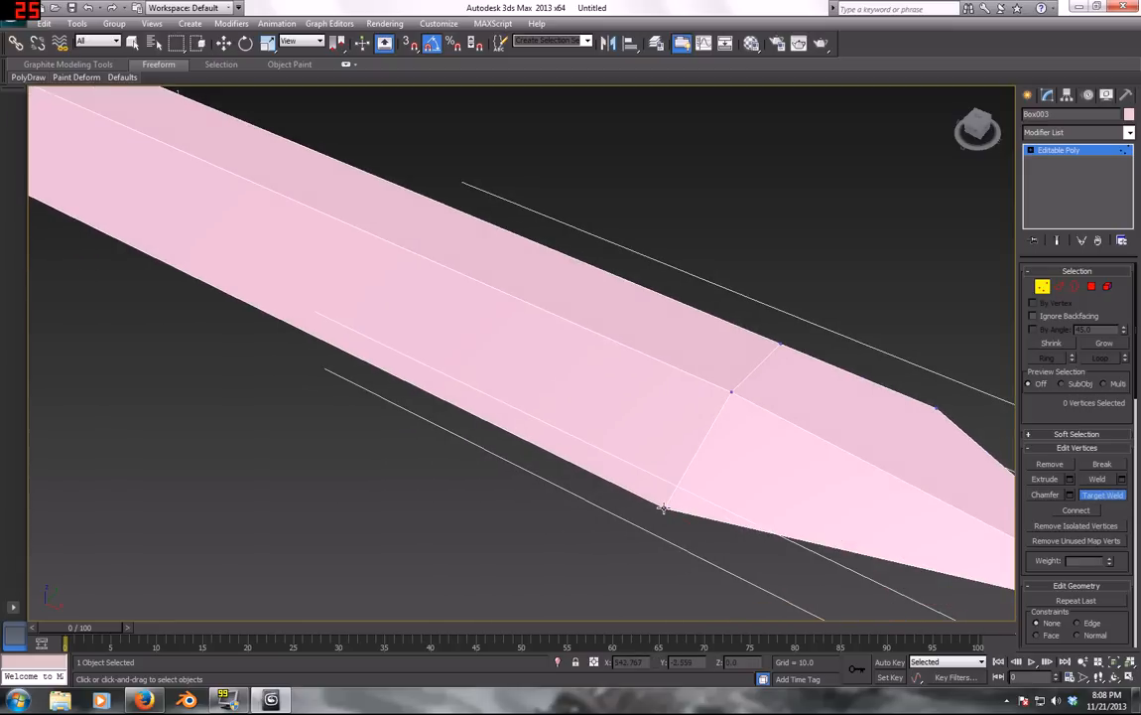
middle_click_drag(819, 451, 465, 541, "alt")
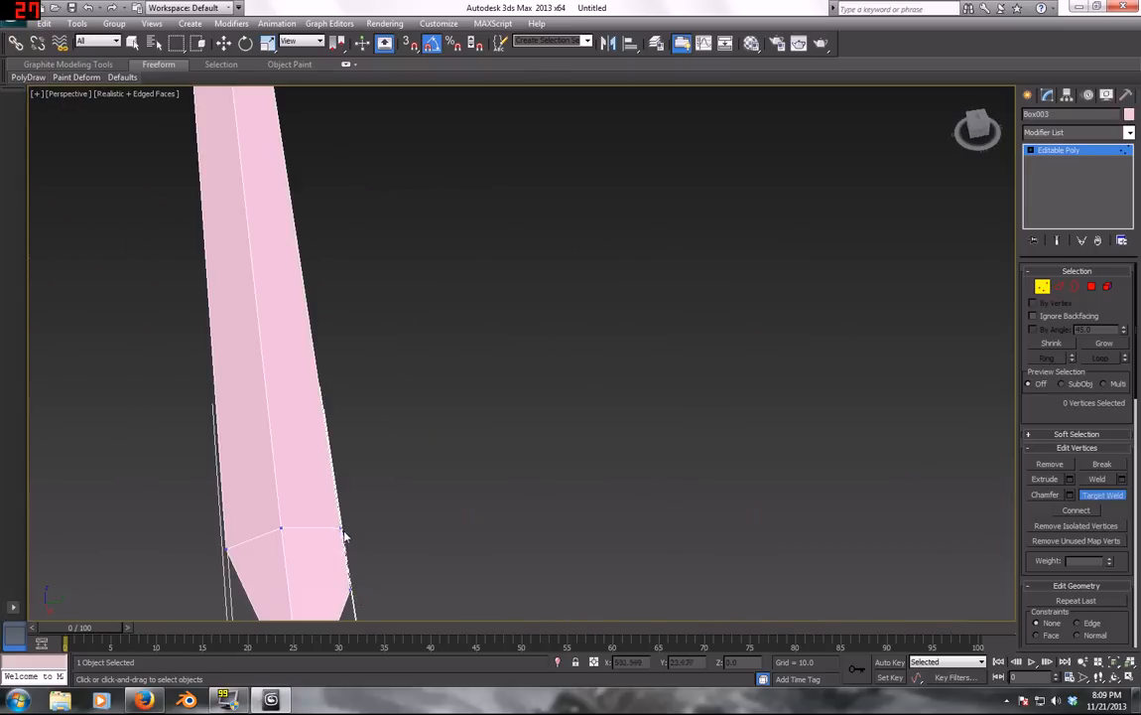
right_click(408, 509)
middle_click_drag(407, 509, 583, 408, "alt")
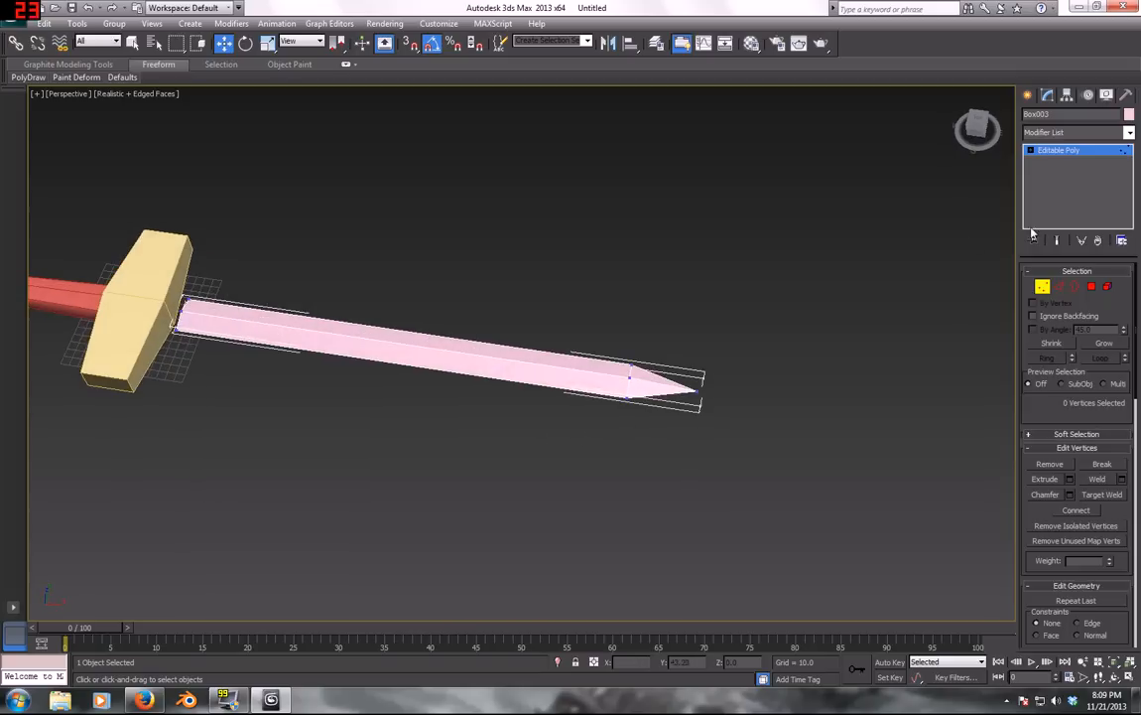
Scale the blade's tip vertices narrower along Y and move them outward along X to lengthen the blade
left_click_drag(705, 428, 615, 358)
key("r")
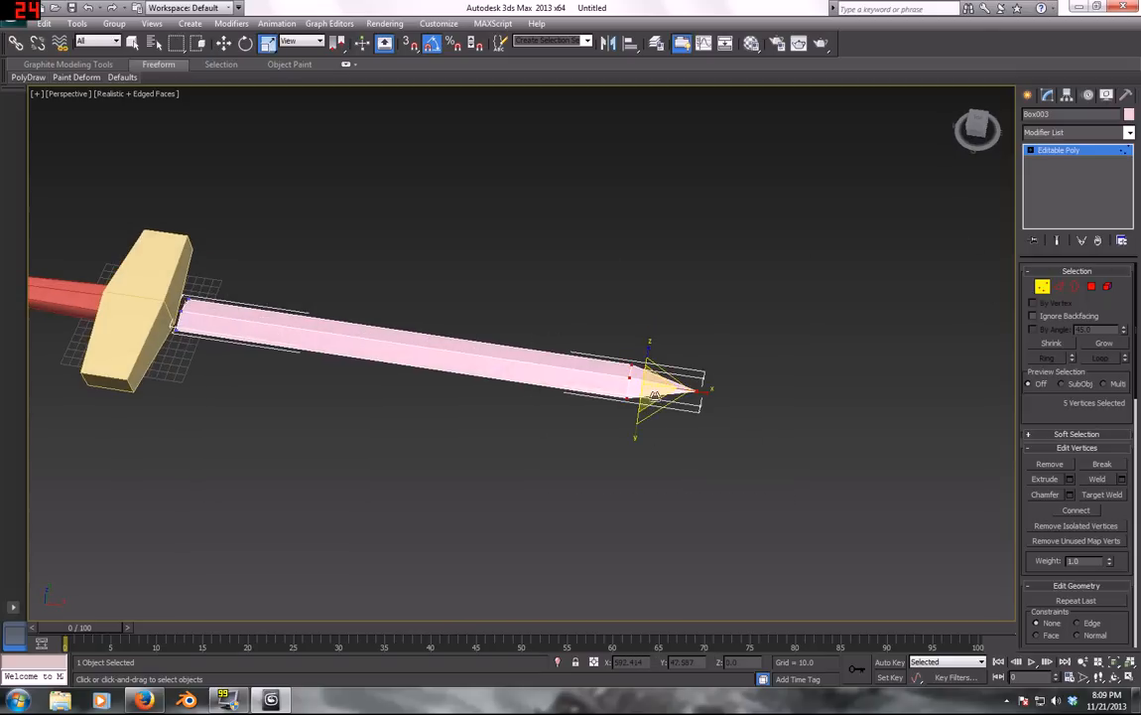
left_click_drag(638, 441, 642, 426)
key("w")
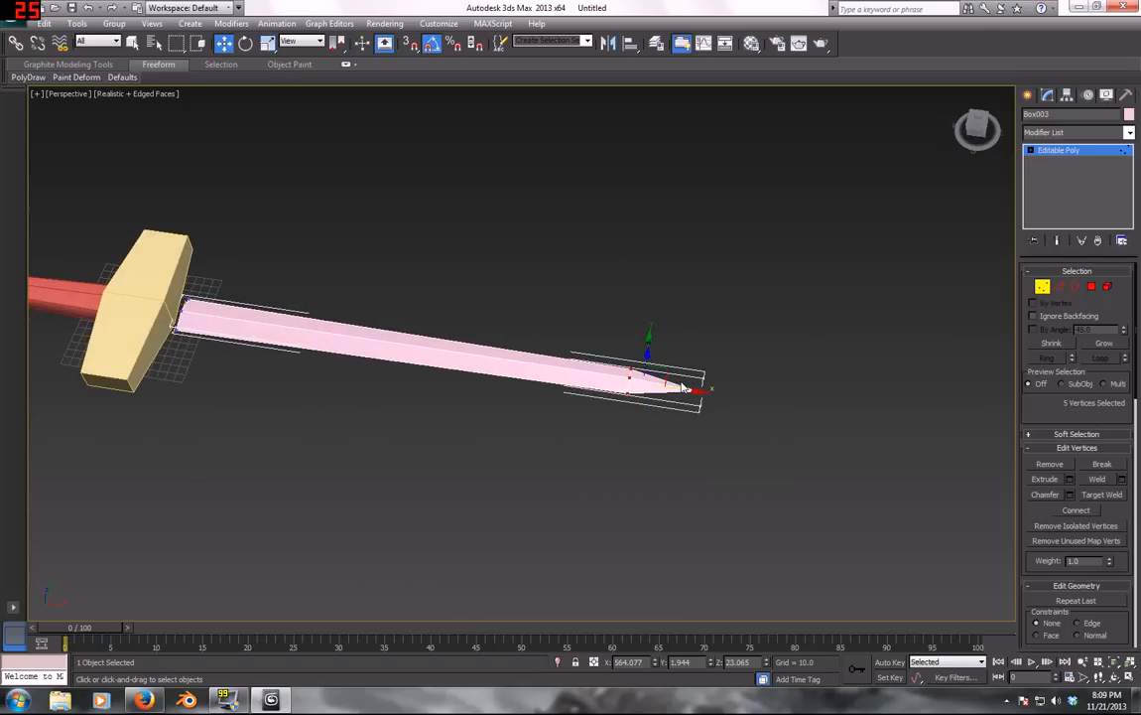
left_click_drag(684, 389, 840, 411)
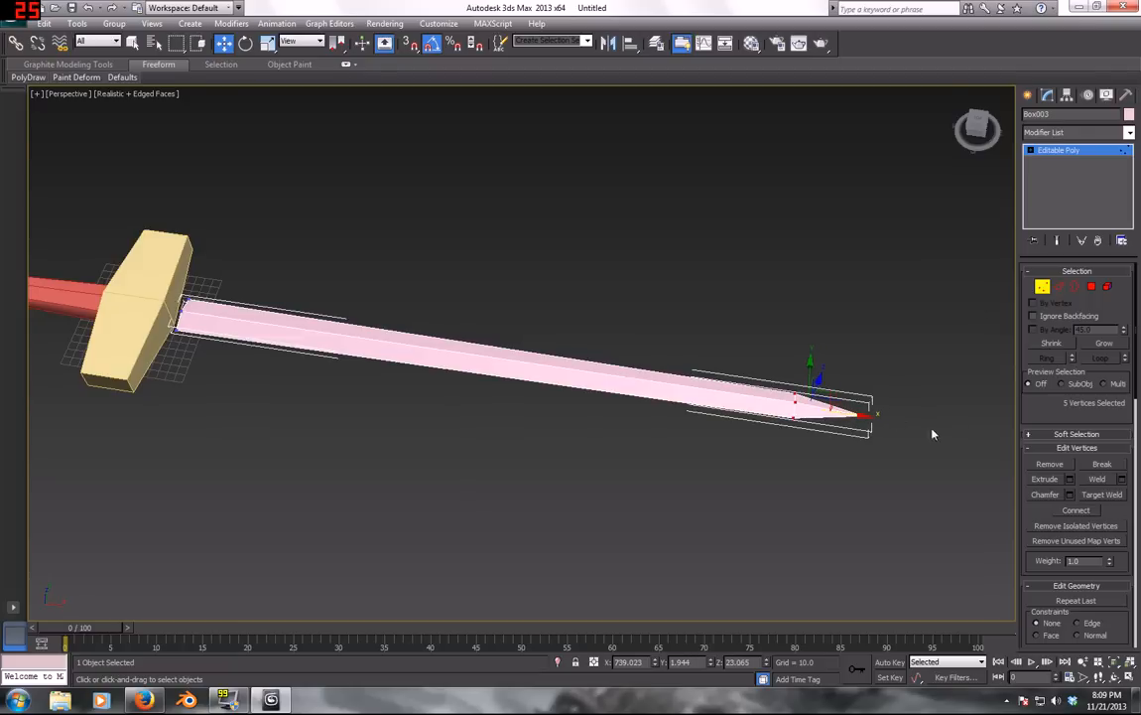
left_click(1042, 288)
Move the whole blade along X toward the handle so its base sinks into the crossguard
middle_click_drag(361, 317, 482, 355)
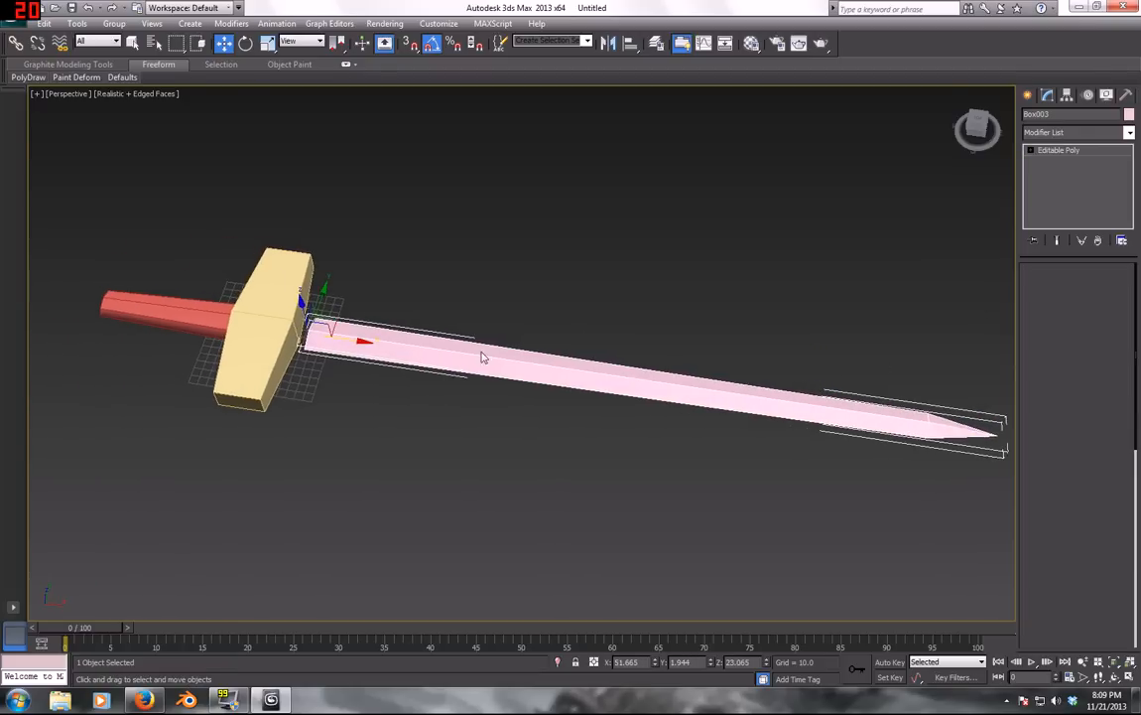
scroll(247, 332, "up", 5)
scroll(186, 336, "down", 2)
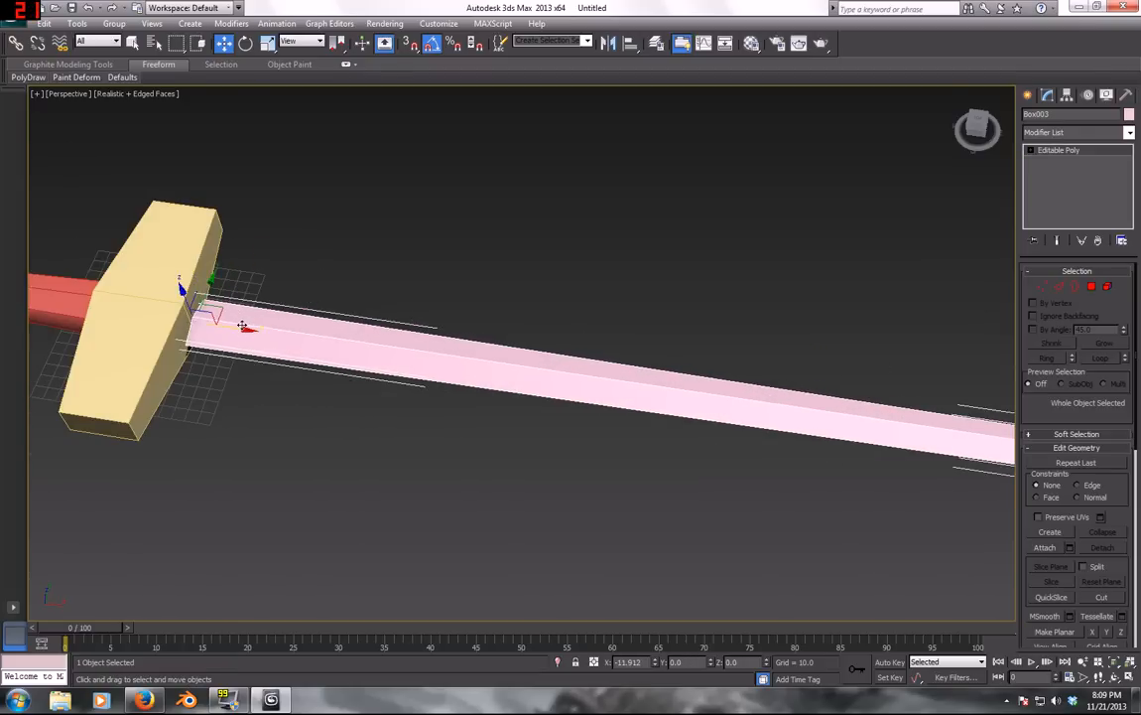
middle_click_drag(437, 408, 752, 374)
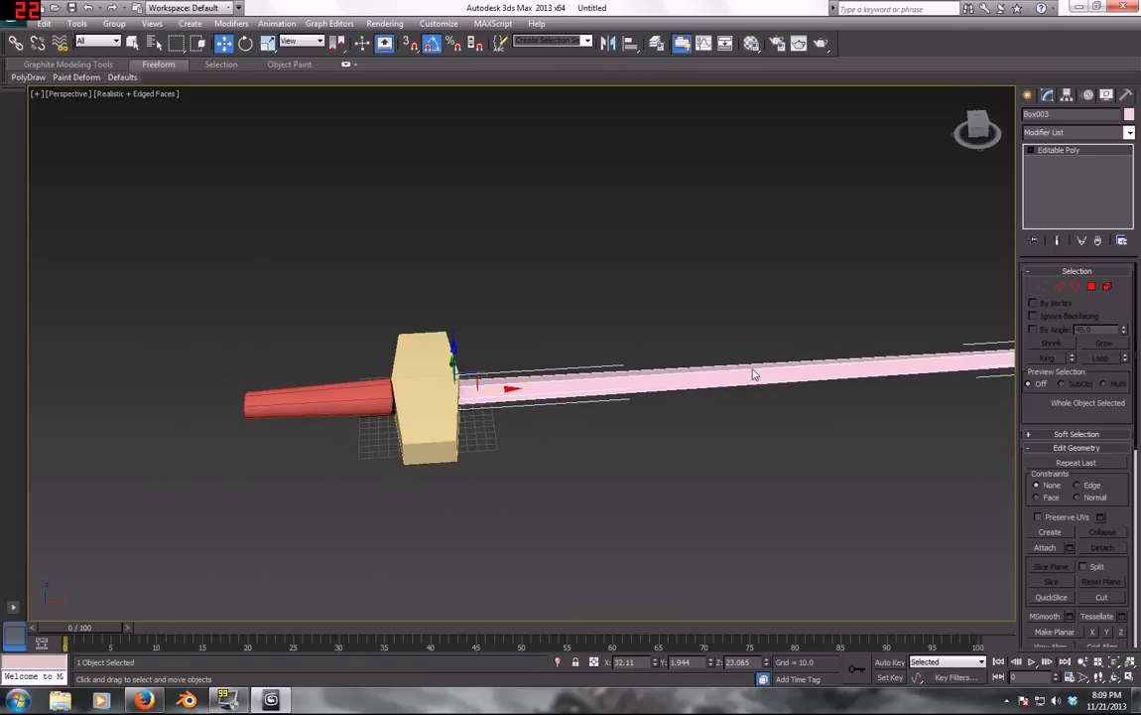
Scale the crossguard along X to make it thinner
left_click(353, 399)
middle_click_drag(352, 399, 446, 400, "alt")
left_click(445, 395)
key("r")
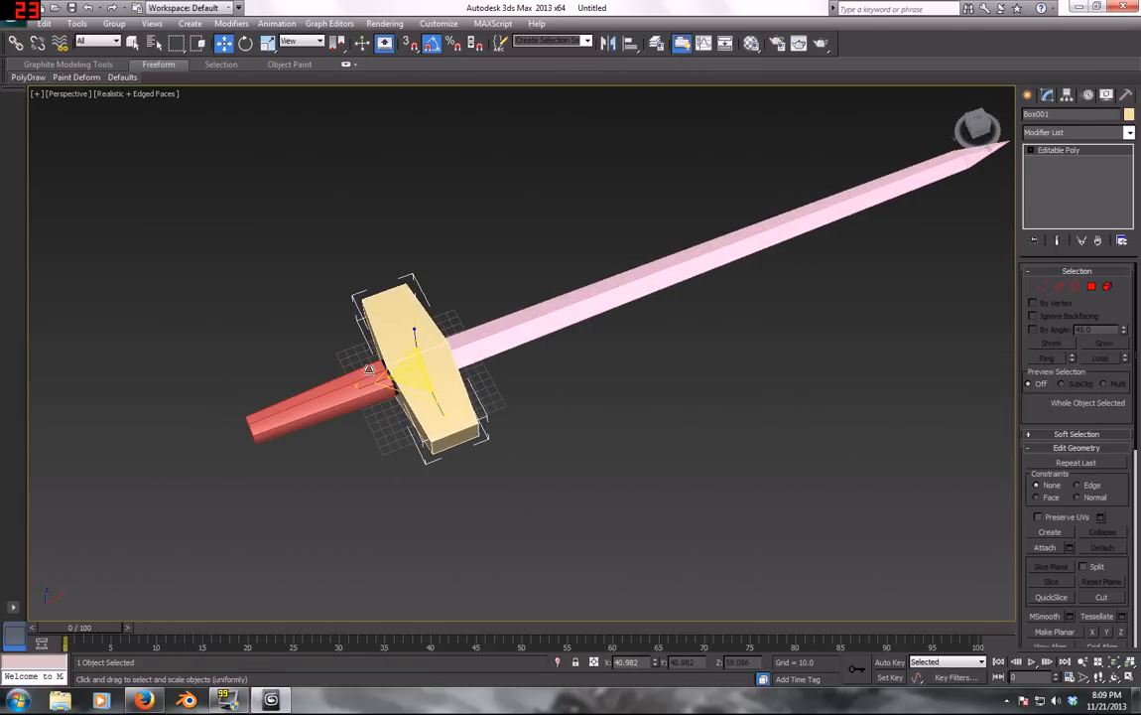
key("r")
left_click_drag(368, 370, 427, 394)
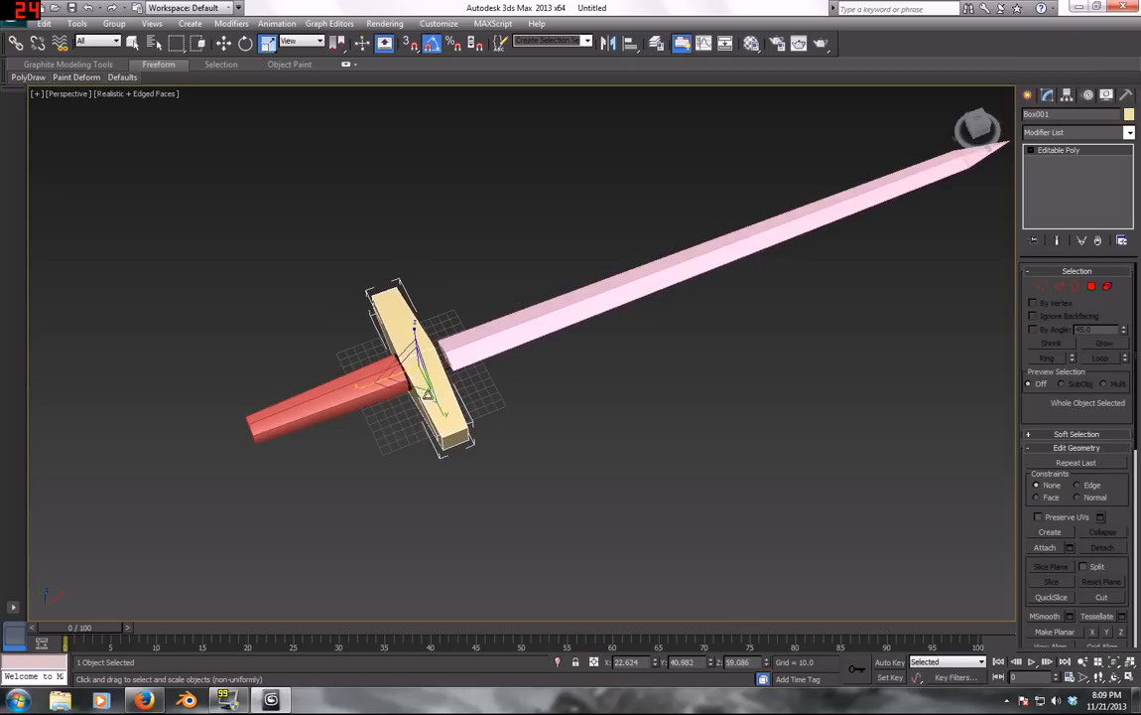
key("r")
Slide the blade along X to close the gap to the thinned crossguard
middle_click_drag(426, 394, 489, 347, "alt")
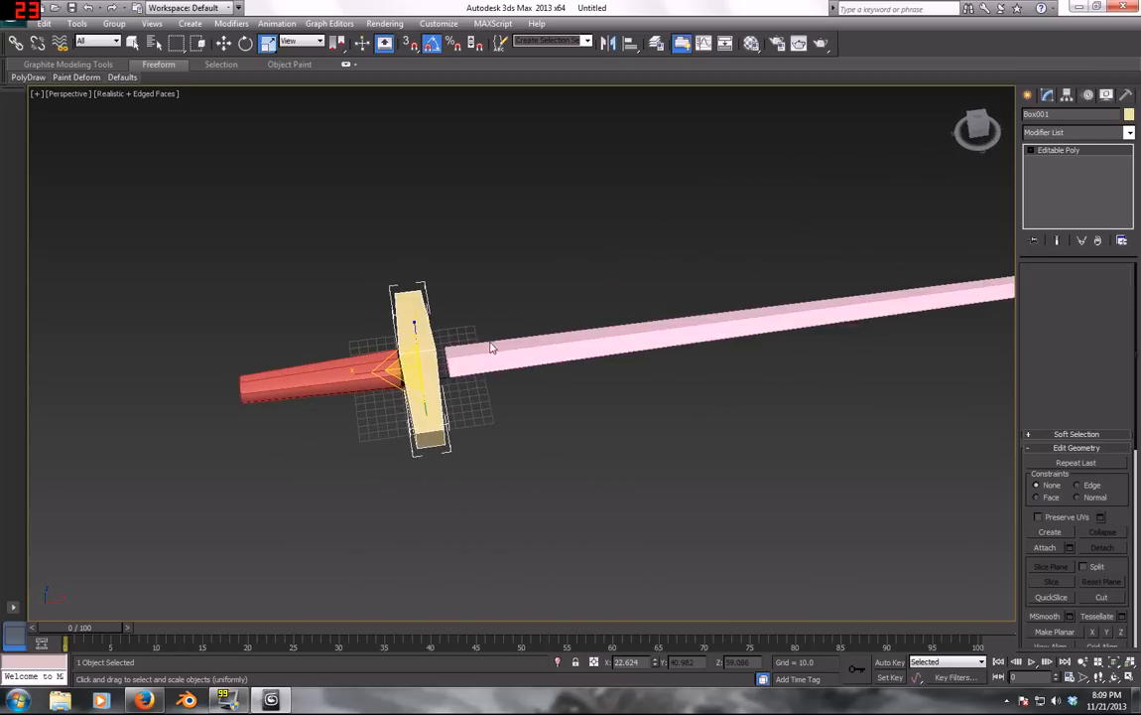
left_click(490, 347)
key("w")
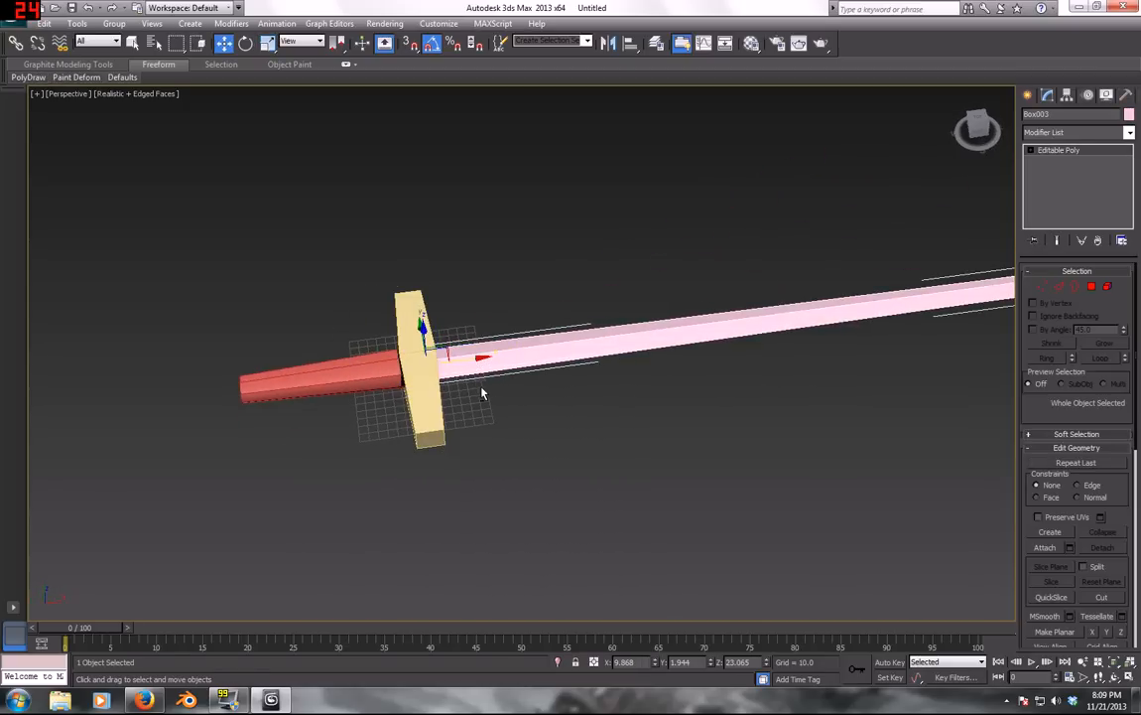
middle_click_drag(483, 394, 666, 507, "alt")
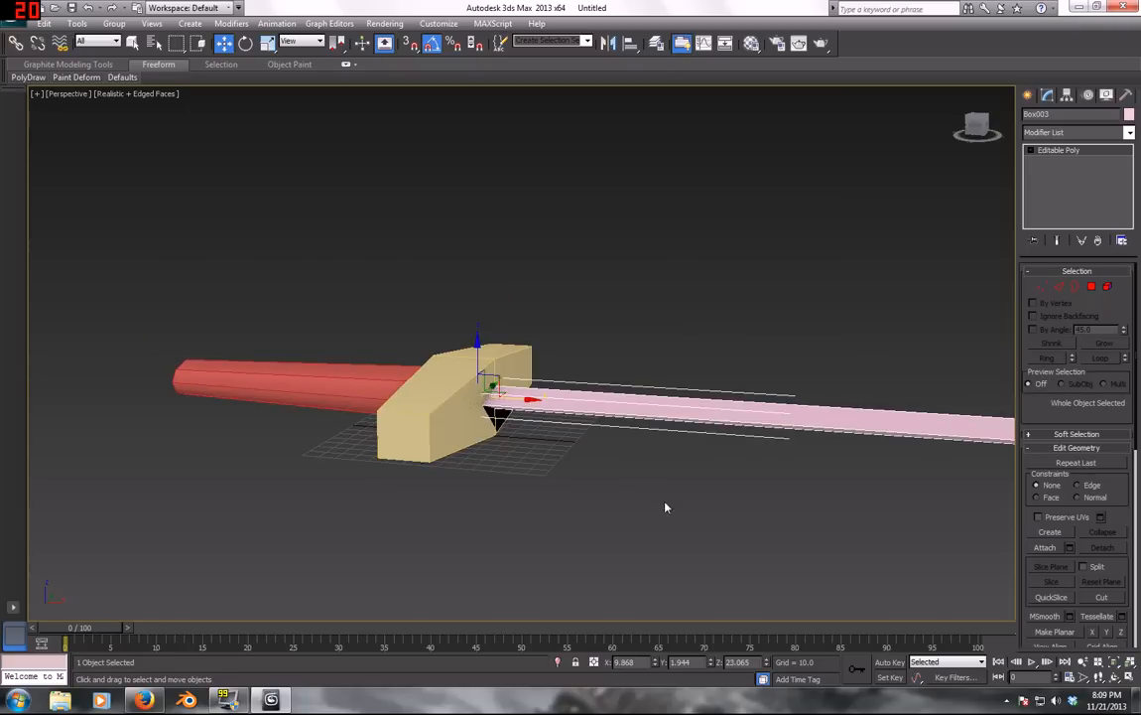
Nudge the handle slightly along X where it meets the crossguard
scroll(666, 508, "down", 4)
left_click_drag(683, 509, 367, 265)
key("z")
left_click(706, 244)
middle_click_drag(444, 288, 526, 268, "alt")
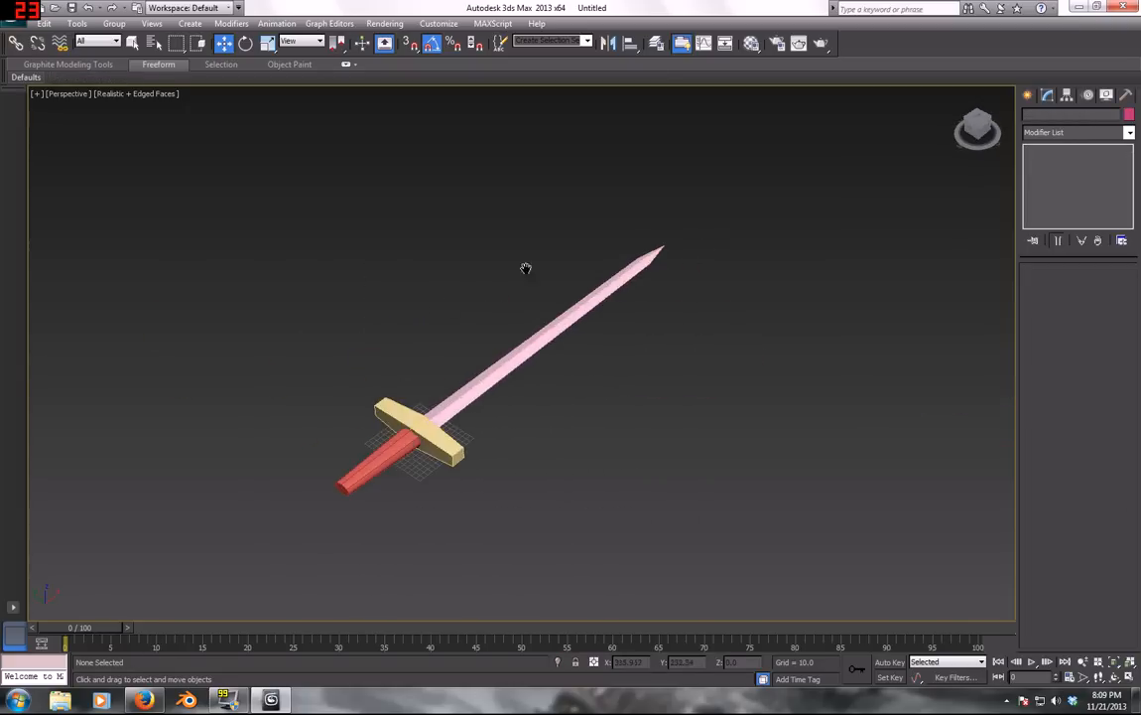
scroll(516, 363, "up", 6)
left_click(516, 409)
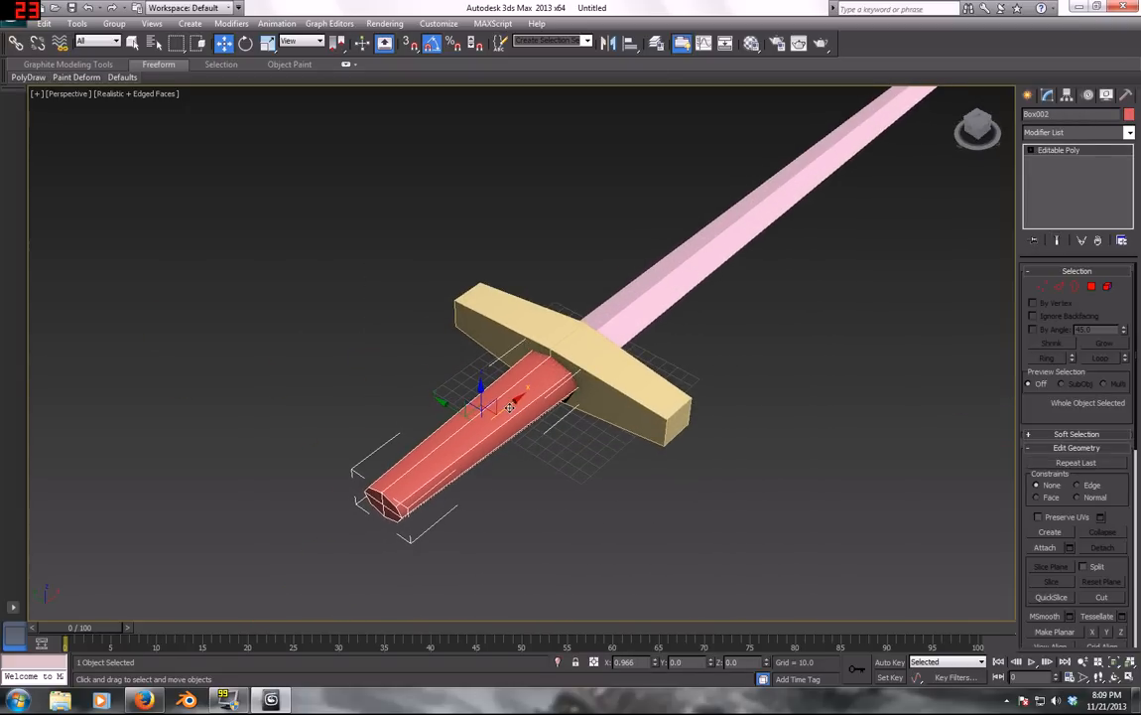
left_click(721, 448)
middle_click_drag(606, 366, 428, 395, "alt")
Attach the crossguard and the blade to the handle so the sword becomes one editable poly object
left_click(433, 419)
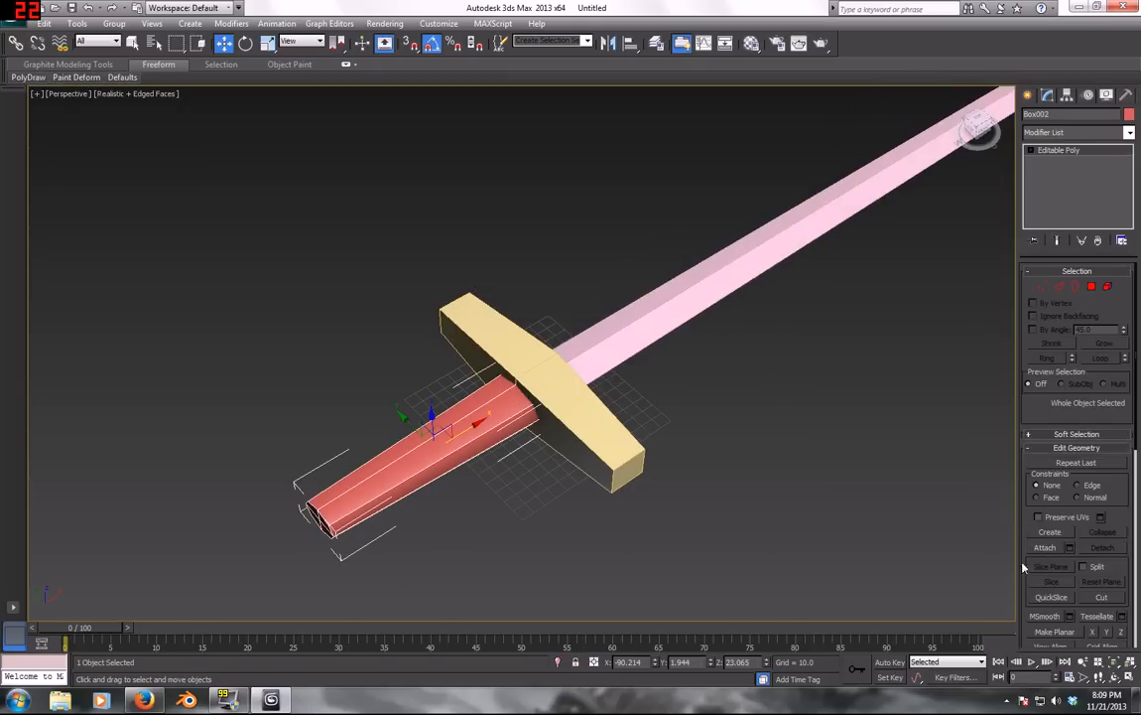
left_click(1050, 549)
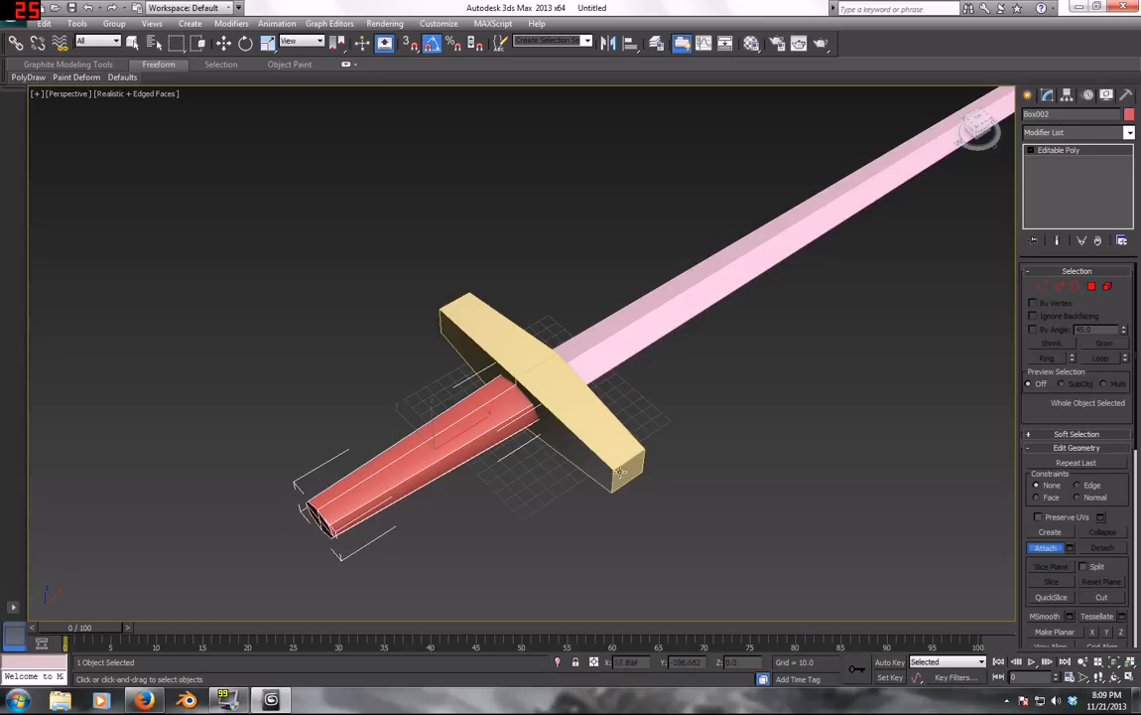
left_click(568, 426)
left_click(581, 359)
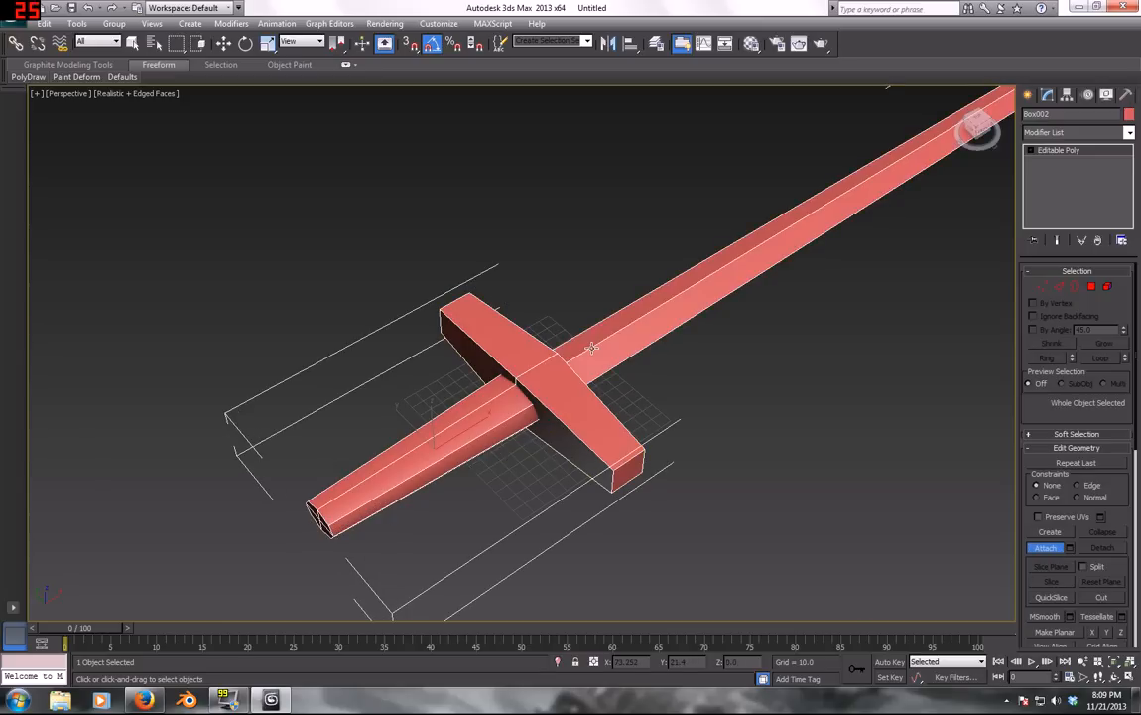
right_click(632, 345)
middle_click_drag(616, 381, 703, 479, "alt")
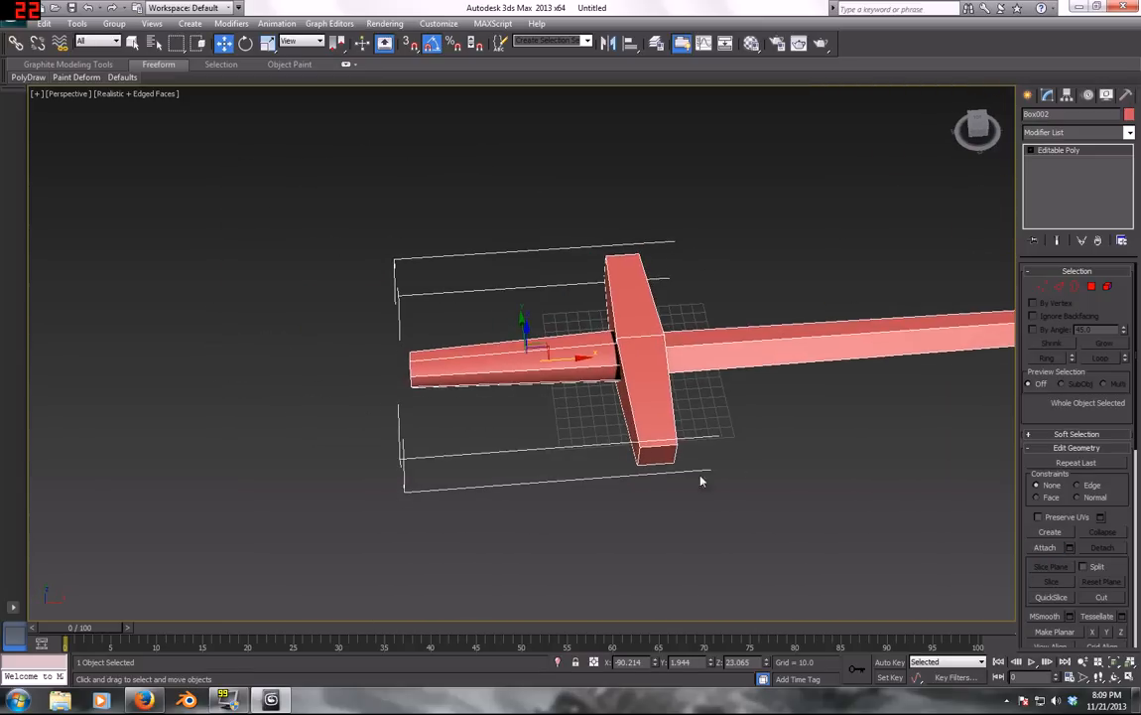
left_click(795, 450)
Select the four polygons capping the handle's free end and clone them outward along X as a new element
left_click(667, 358)
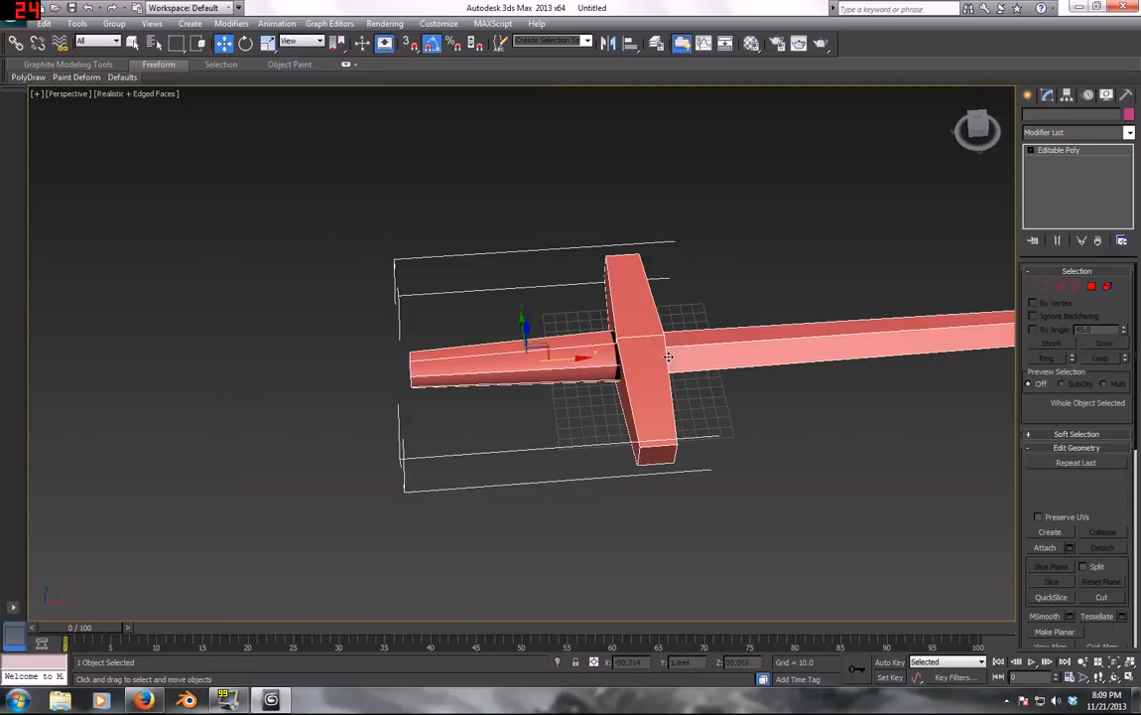
left_click(1092, 288)
middle_click_drag(548, 400, 657, 327, "alt")
left_click(635, 347)
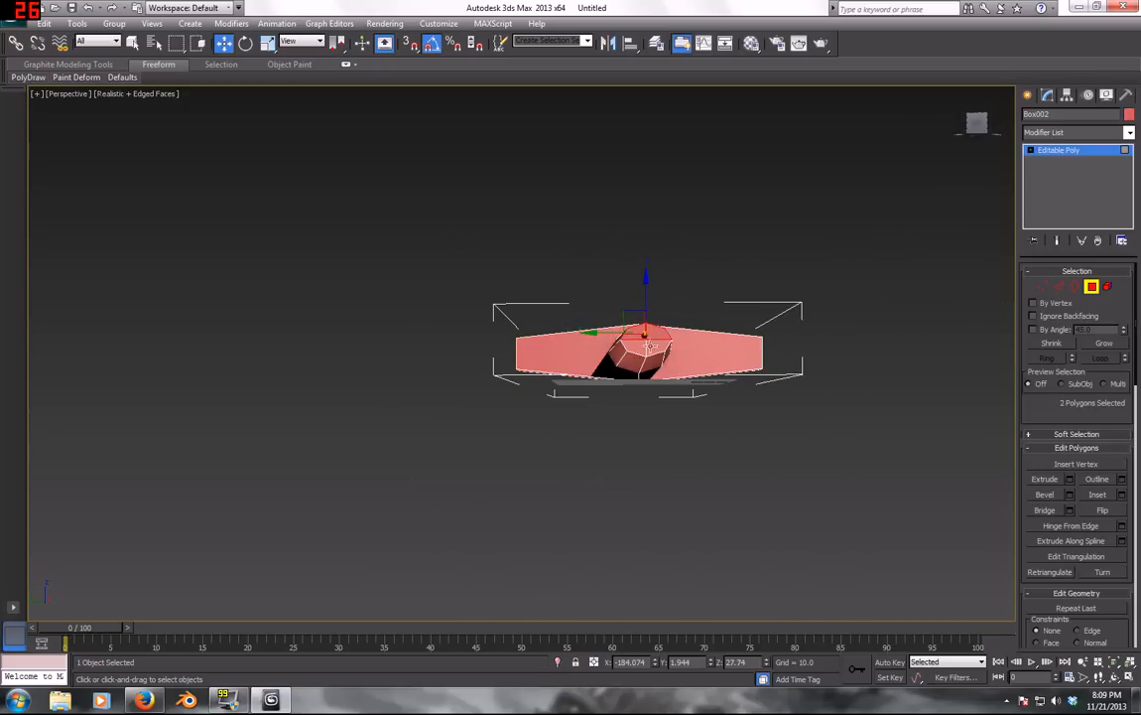
middle_click_drag(574, 313, 600, 407, "alt")
scroll(601, 407, "up", 2)
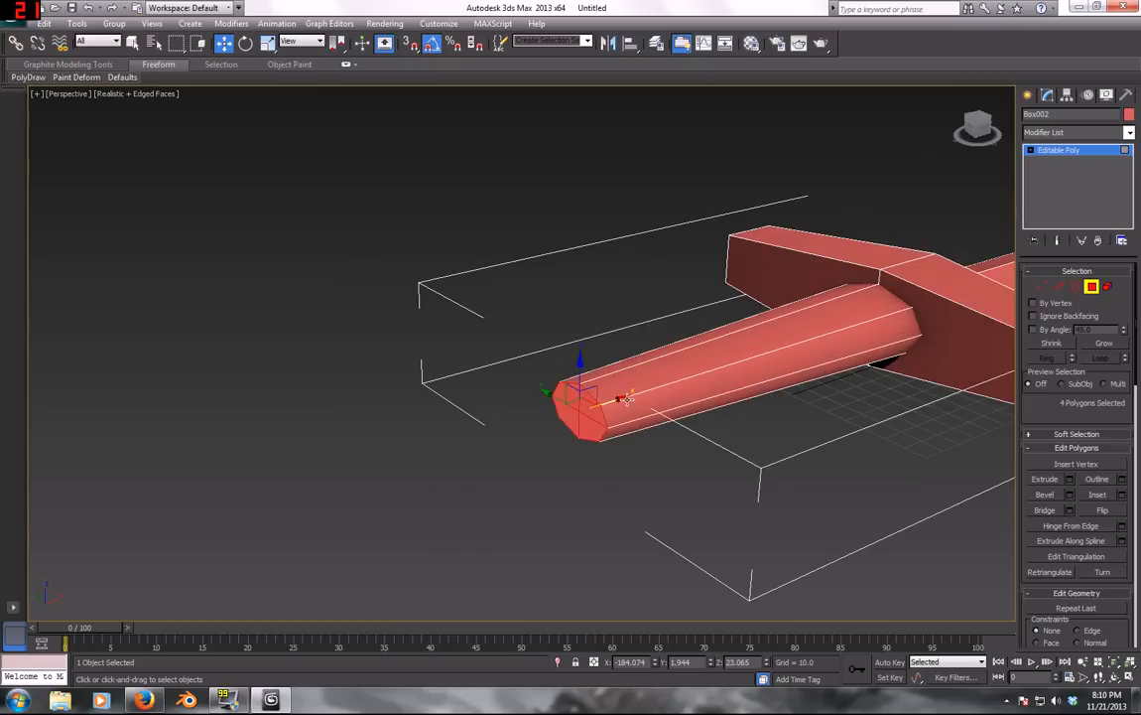
left_click_drag(619, 399, 535, 433, "shift")
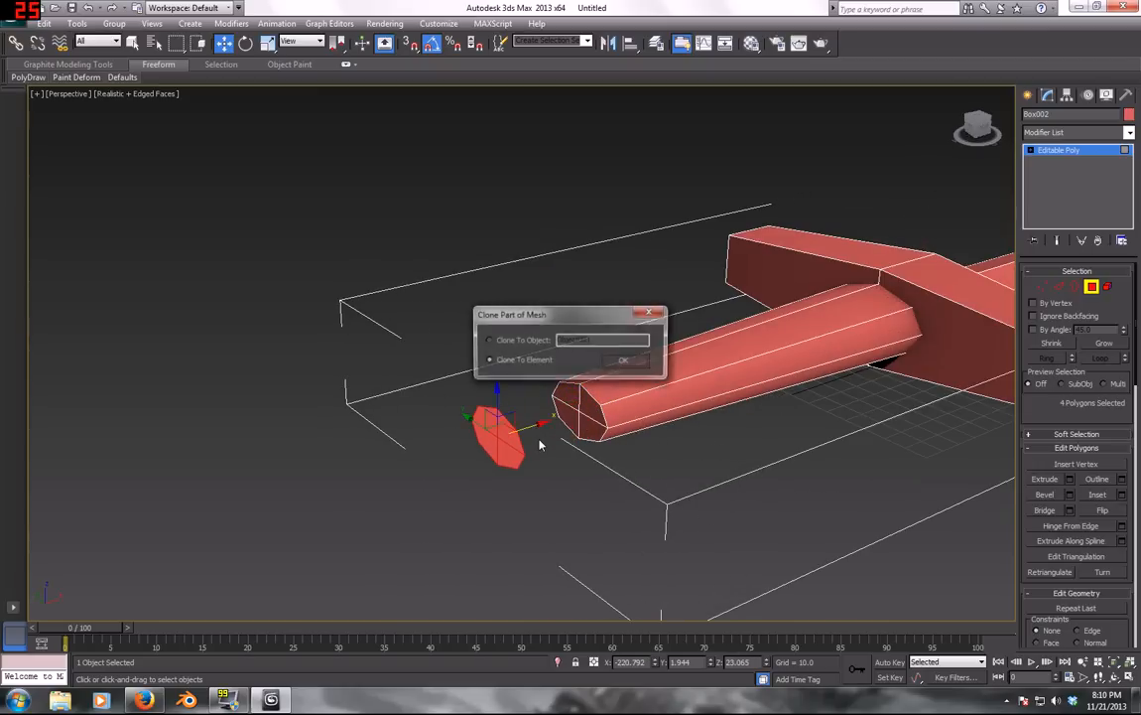
left_click(620, 361)
Rotate the cloned cap polygons in the Front view until they lie horizontally
key("e")
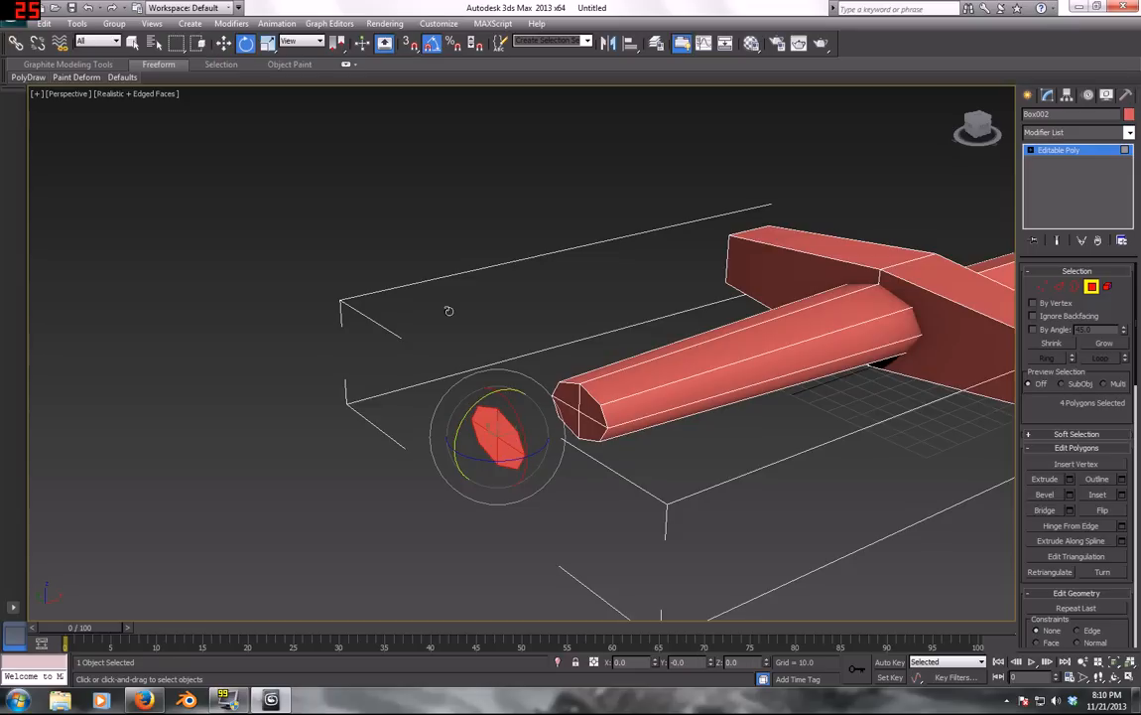
left_click(433, 49)
left_click_drag(483, 403, 387, 407)
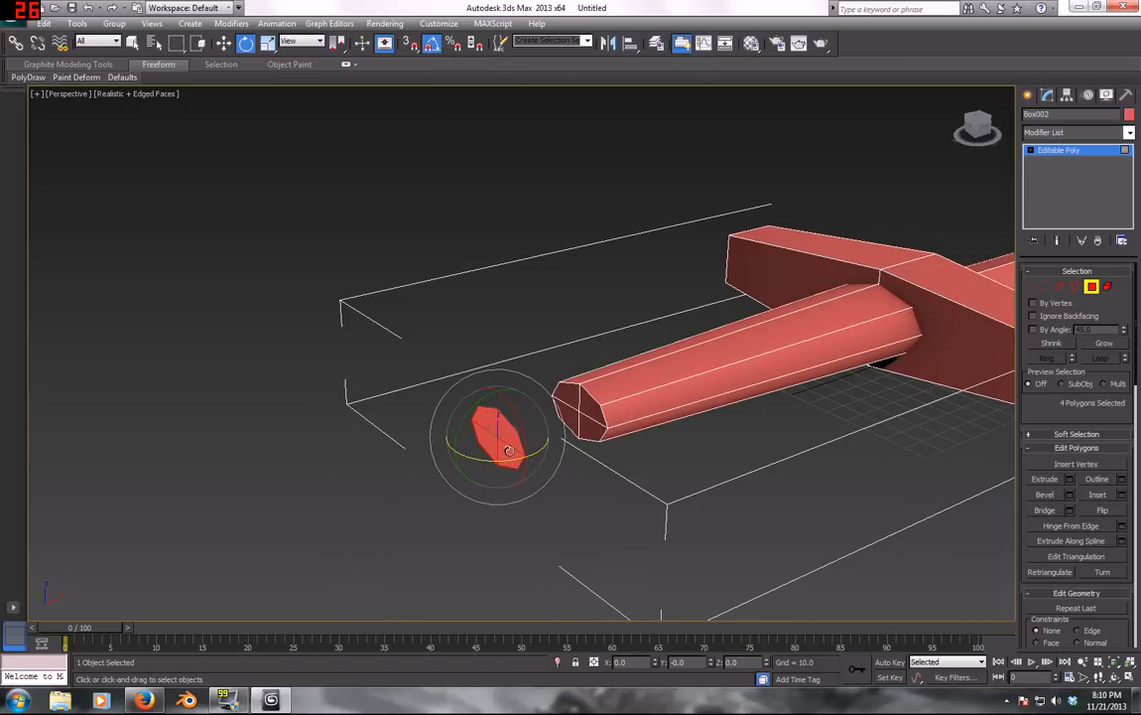
key("alt+w")
middle_click_drag(568, 213, 912, 198)
scroll(697, 212, "up", 5)
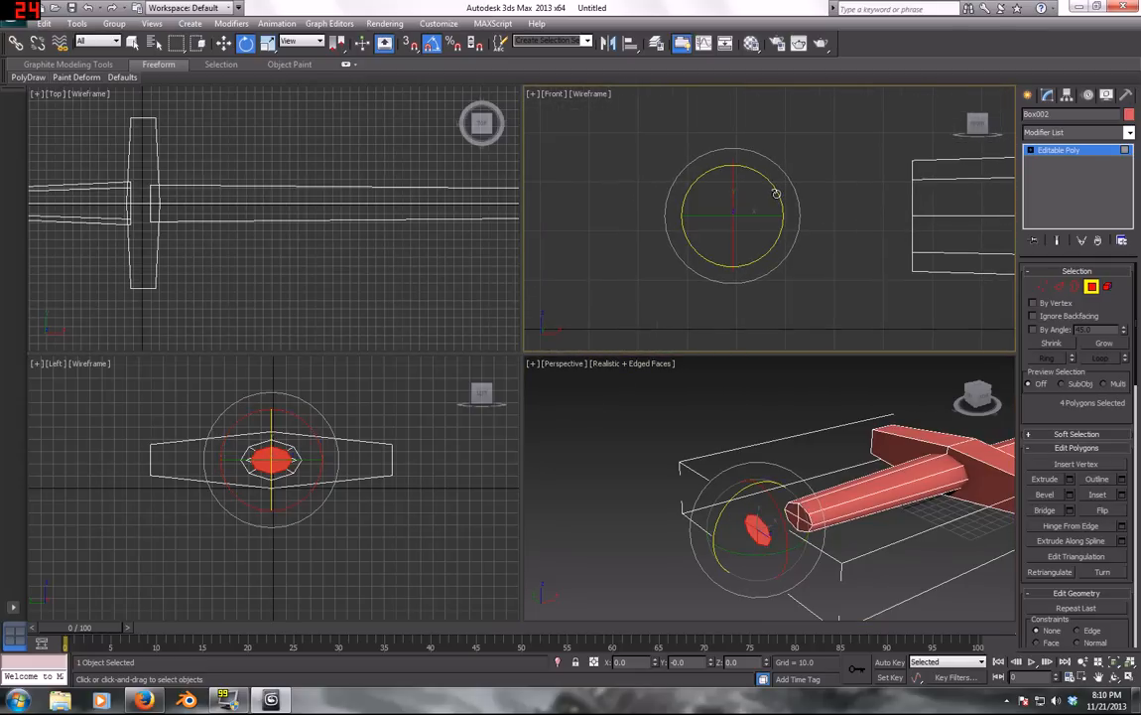
left_click_drag(773, 192, 853, 225)
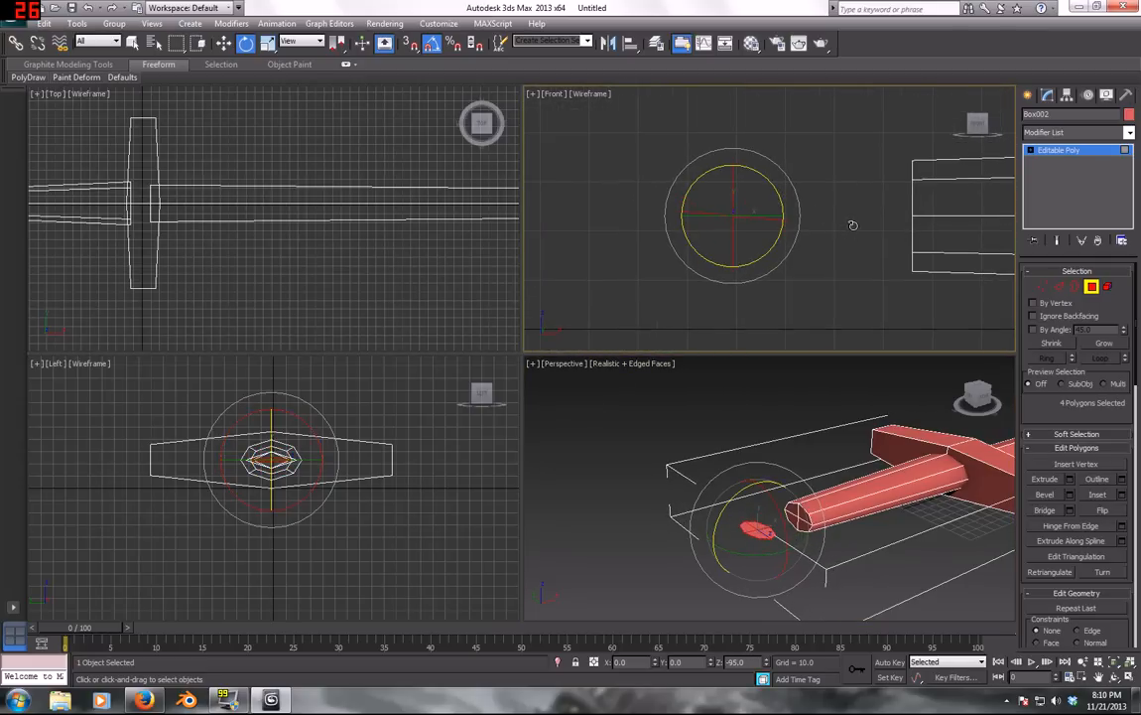
Extrude the four flat cap polygons upward by 54.749 to form a solid pommel block
middle_click_drag(785, 466, 791, 509, "alt")
right_click(791, 509)
left_click(804, 520)
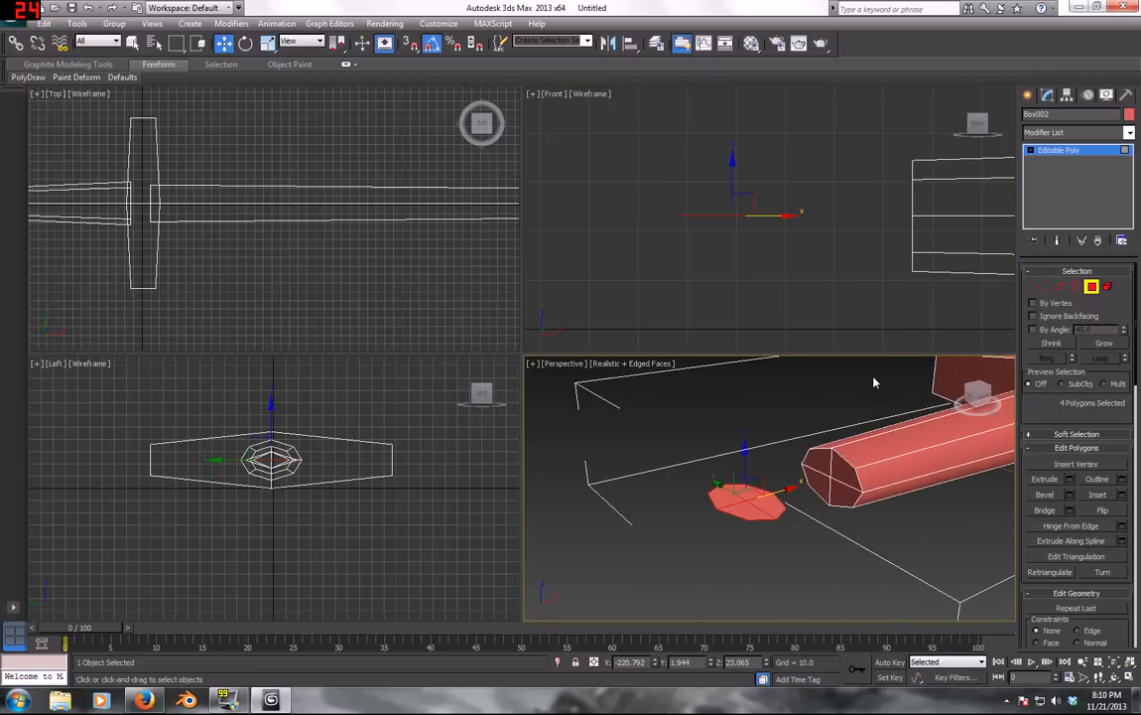
left_click(1070, 480)
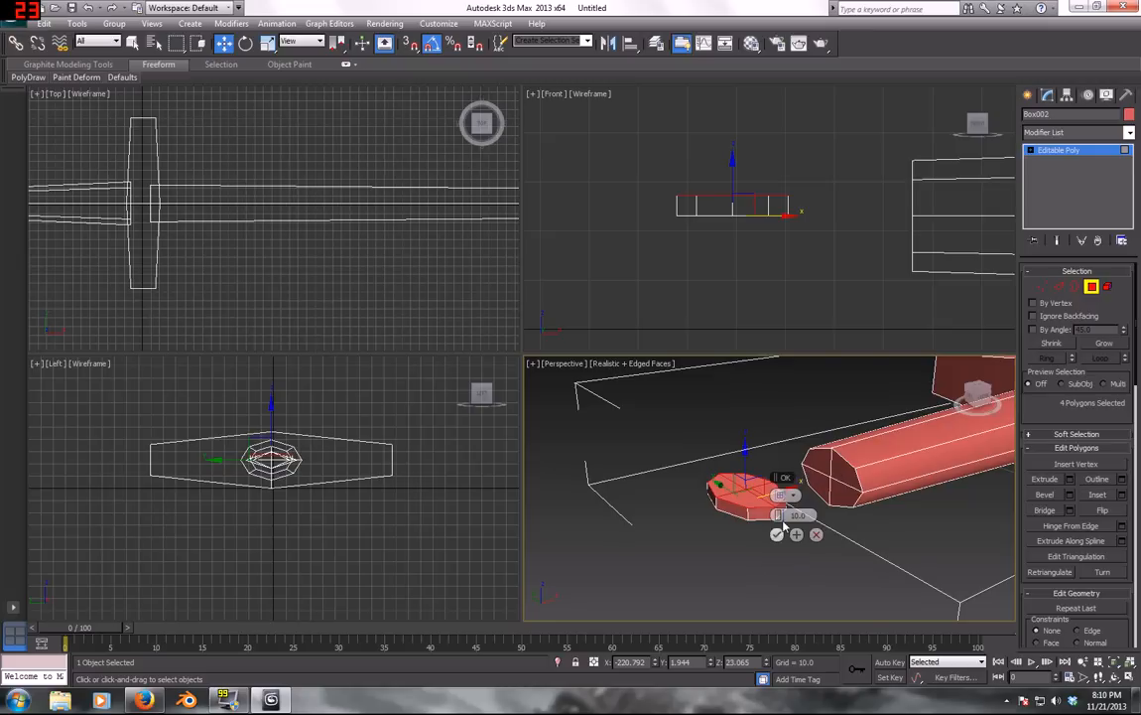
left_click_drag(782, 514, 783, 479)
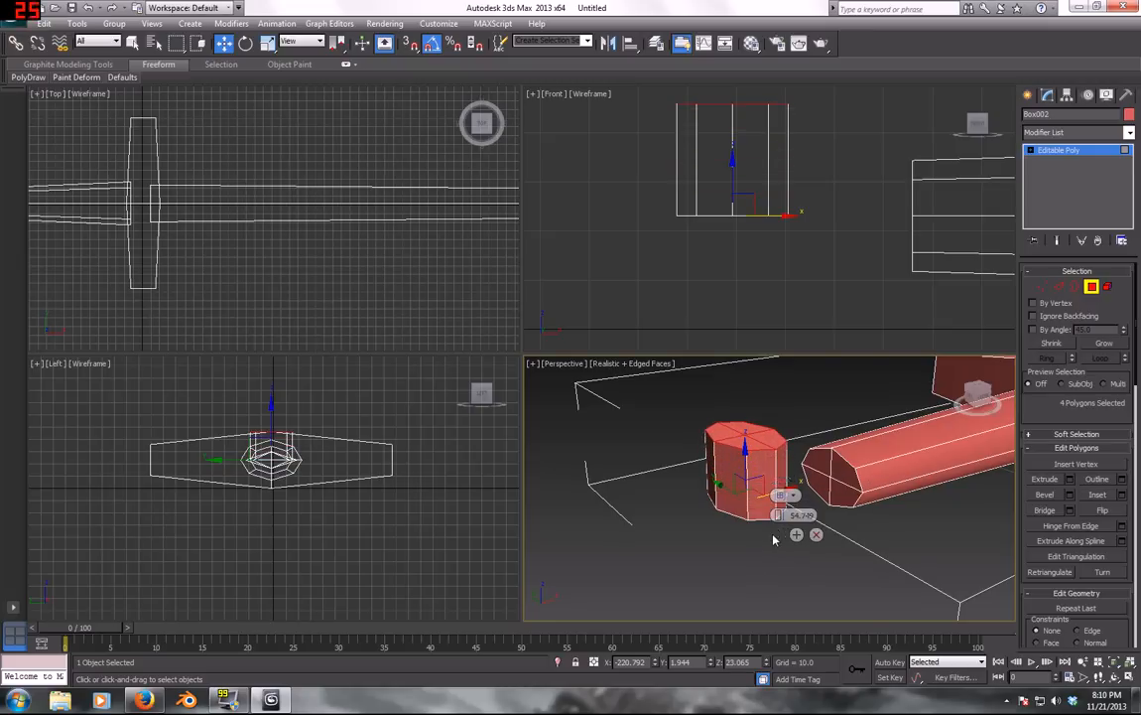
left_click(776, 535)
Select all the pommel block's polygons and scale them to 61% along Y, then 181% in X and Y
key("z")
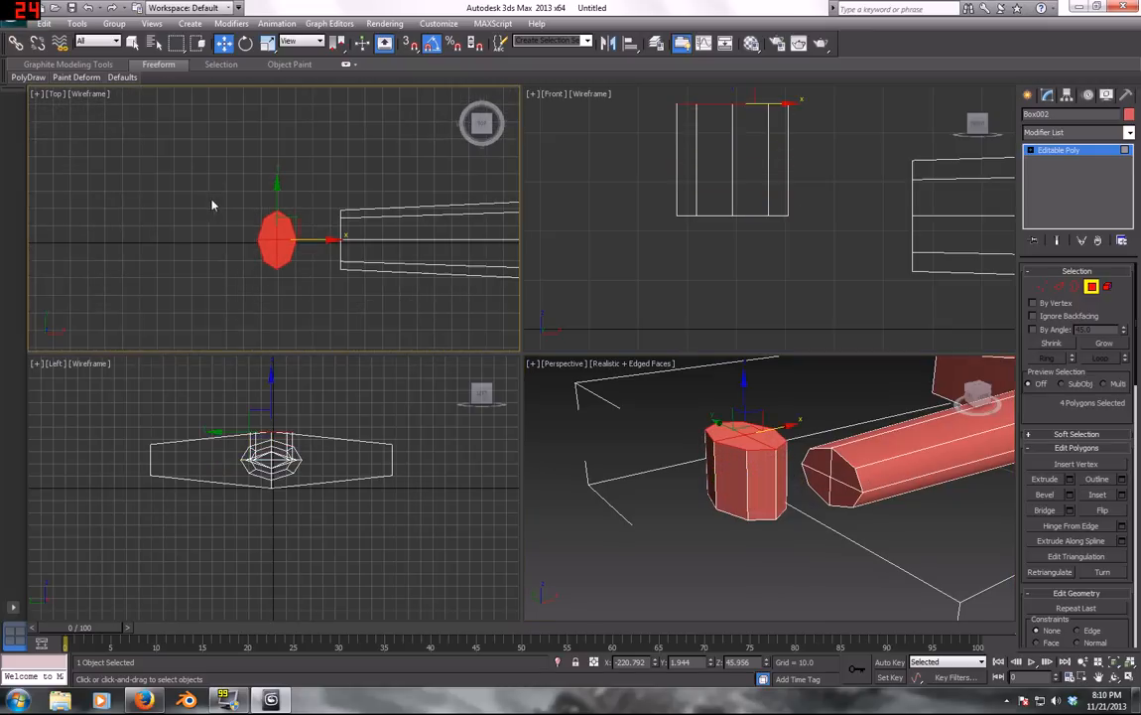
left_click_drag(339, 323, 332, 324)
key("r")
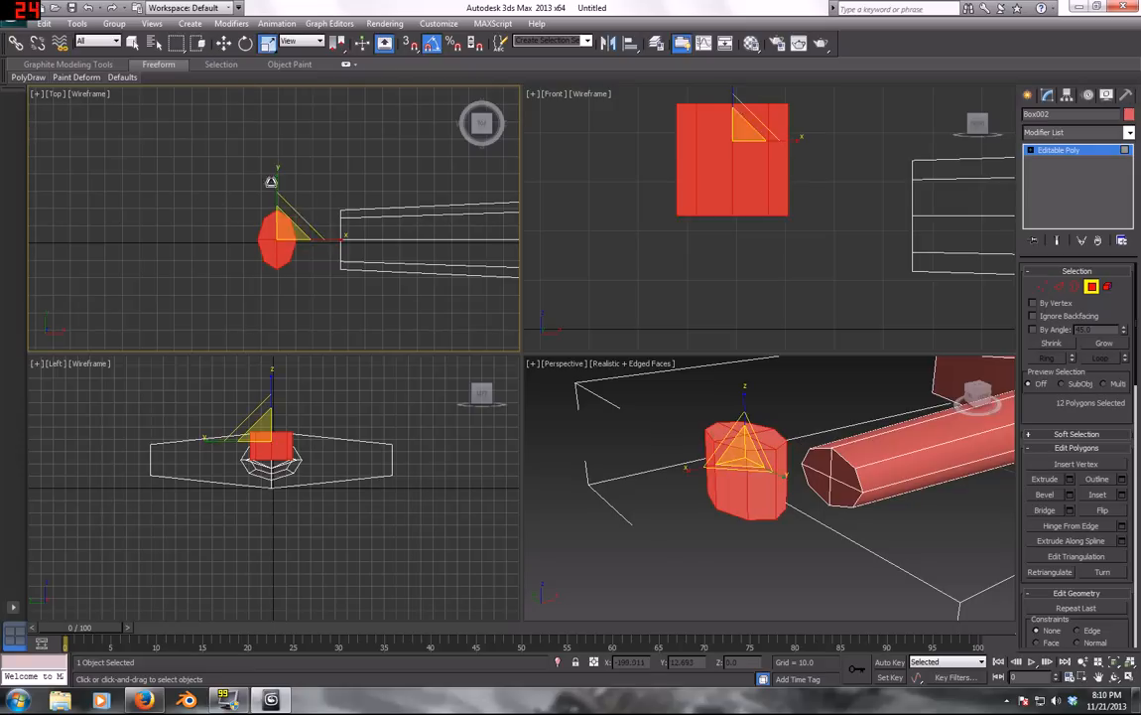
left_click_drag(274, 177, 267, 213)
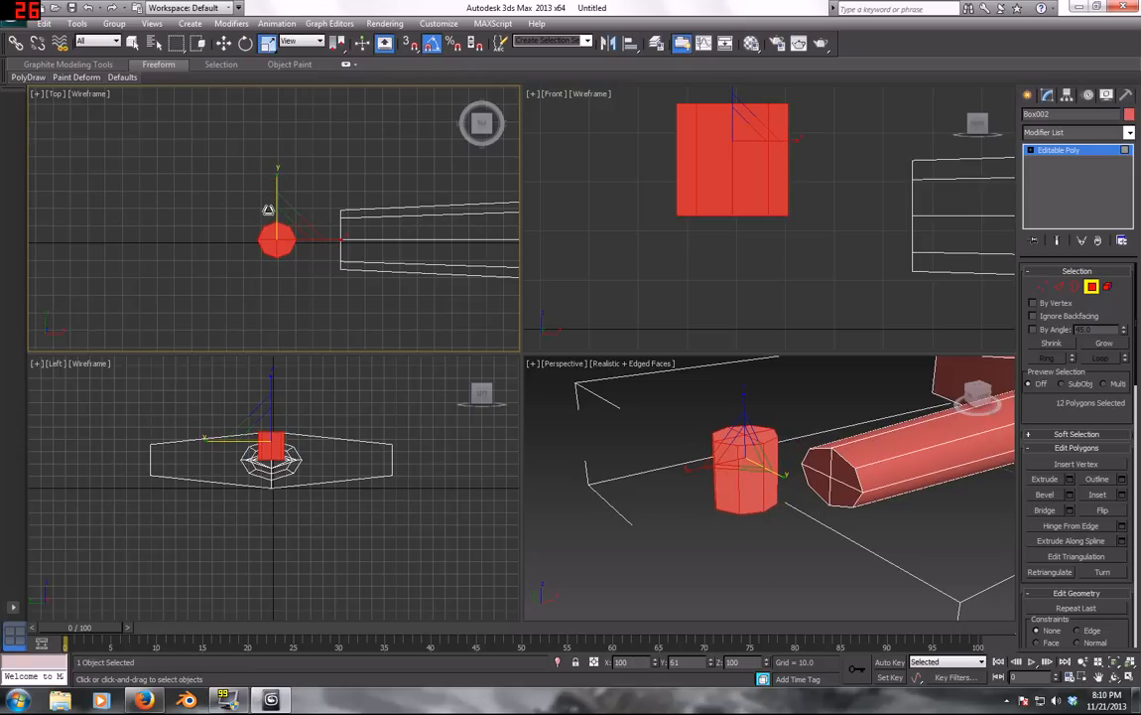
left_click_drag(308, 211, 385, 196)
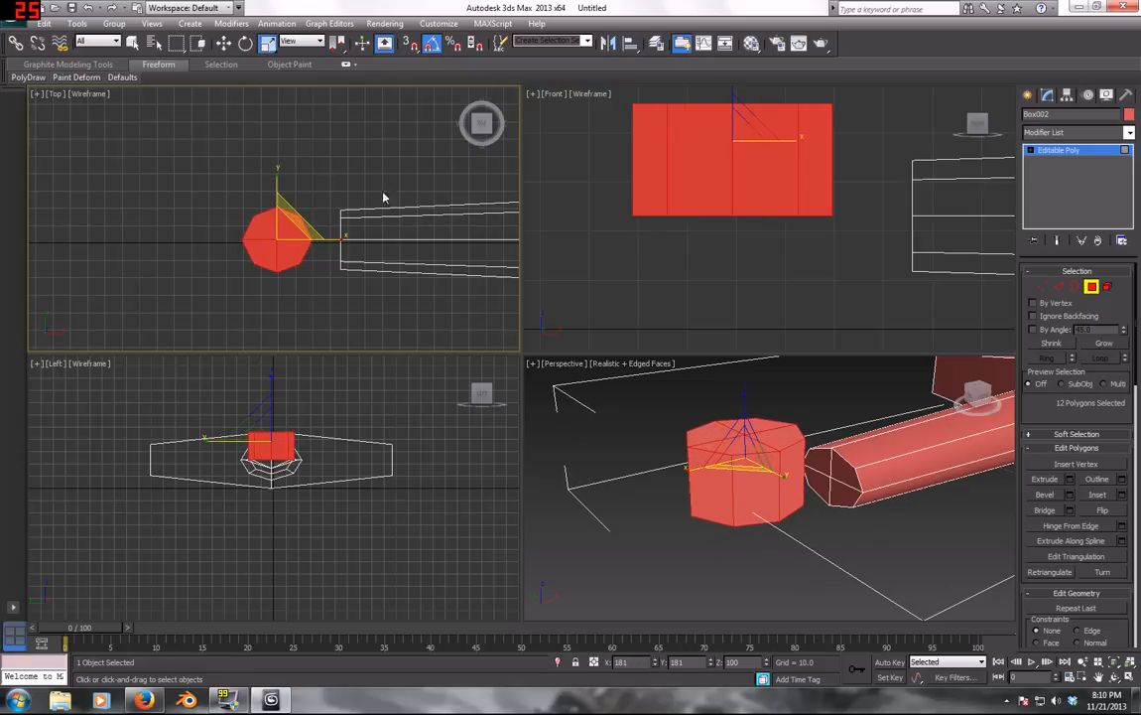
Select the open border on the pommel block's underside and cap it
left_click(1075, 286)
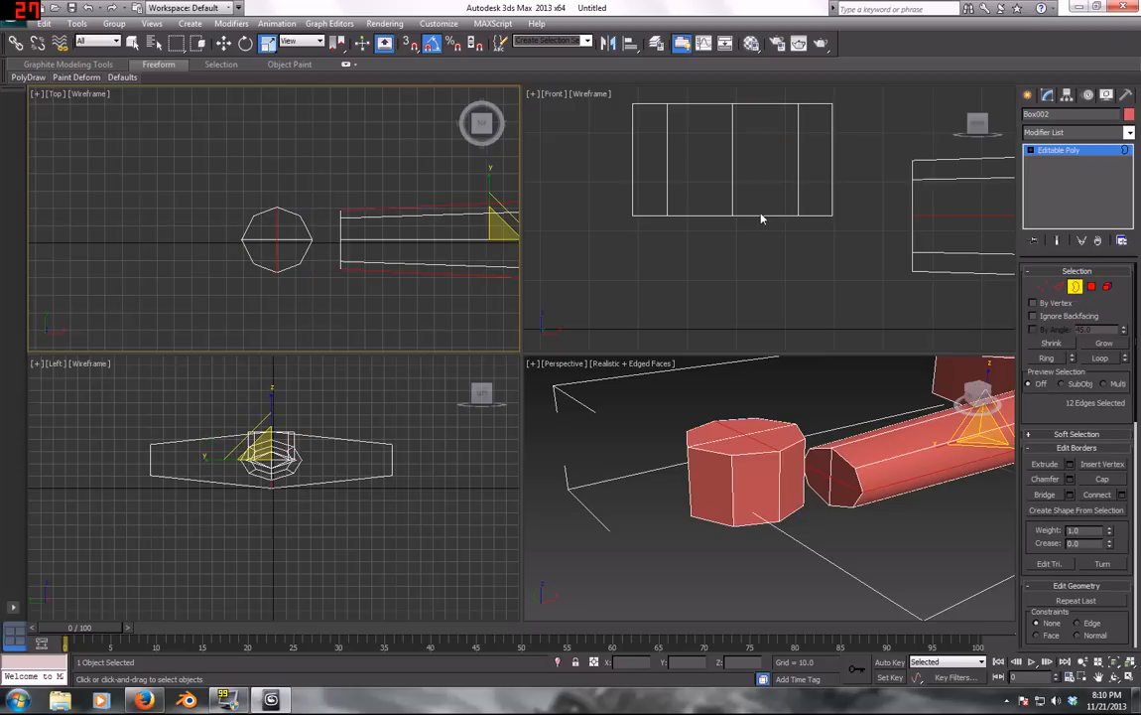
middle_click_drag(768, 365, 786, 513, "alt")
left_click(759, 551)
left_click(1104, 481)
left_click(810, 450)
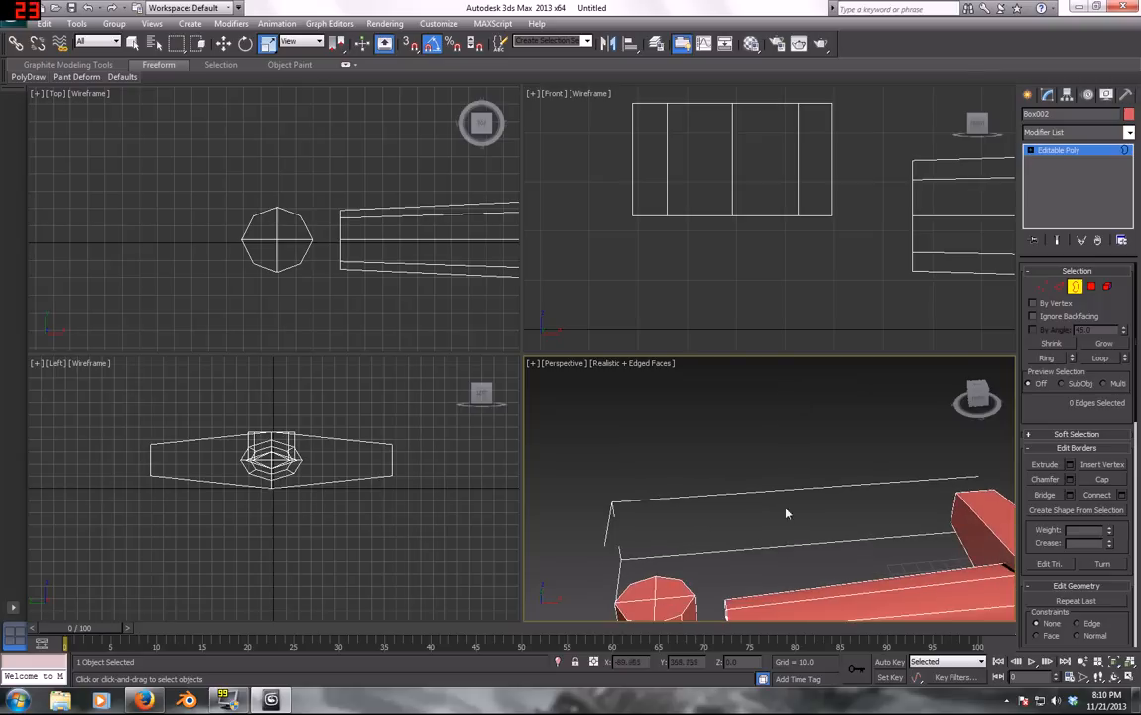
Select the whole pommel element and frame its underside in a maximized Perspective view
left_click(1108, 286)
left_click(663, 595)
key("z")
key("alt+w")
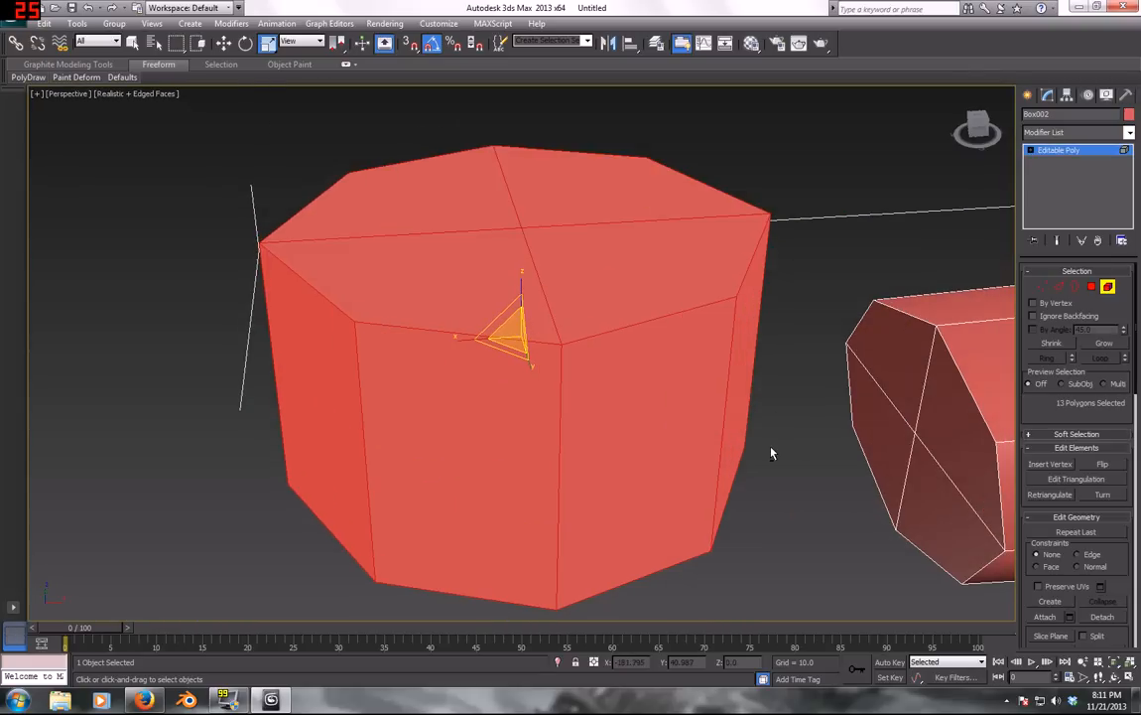
middle_click_drag(772, 451, 591, 387, "alt")
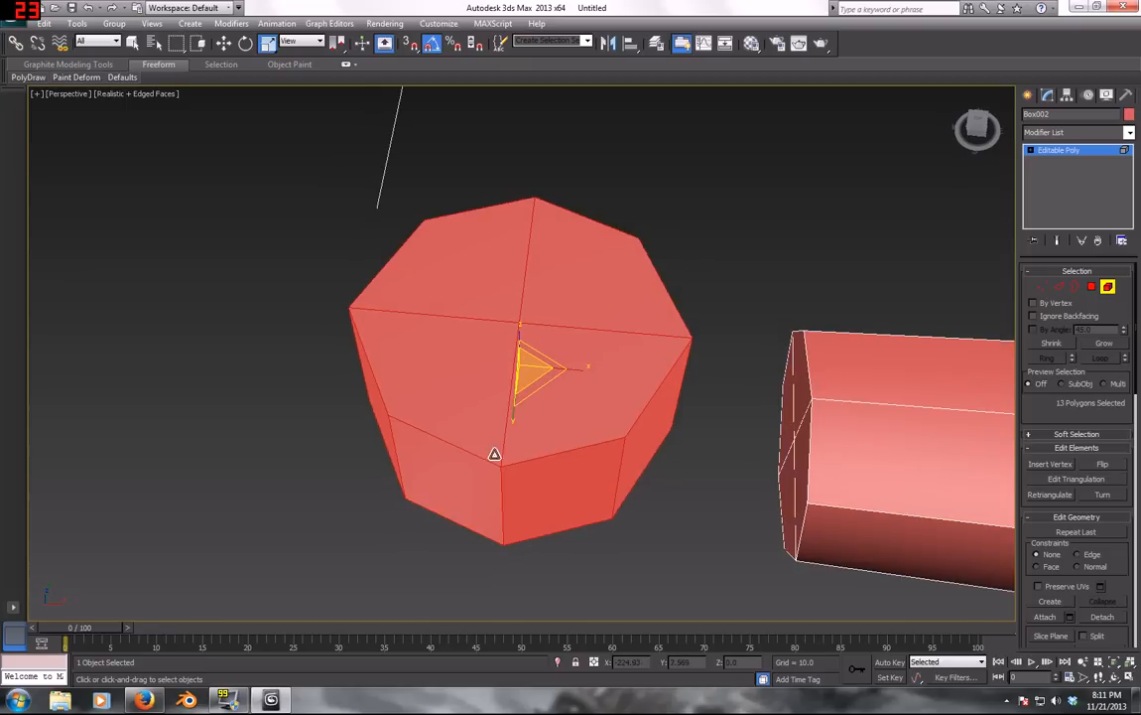
middle_click_drag(525, 482, 597, 308, "alt")
Try to connect two opposite vertices across the pommel's underside cap, and undo the connection
left_click(1043, 287)
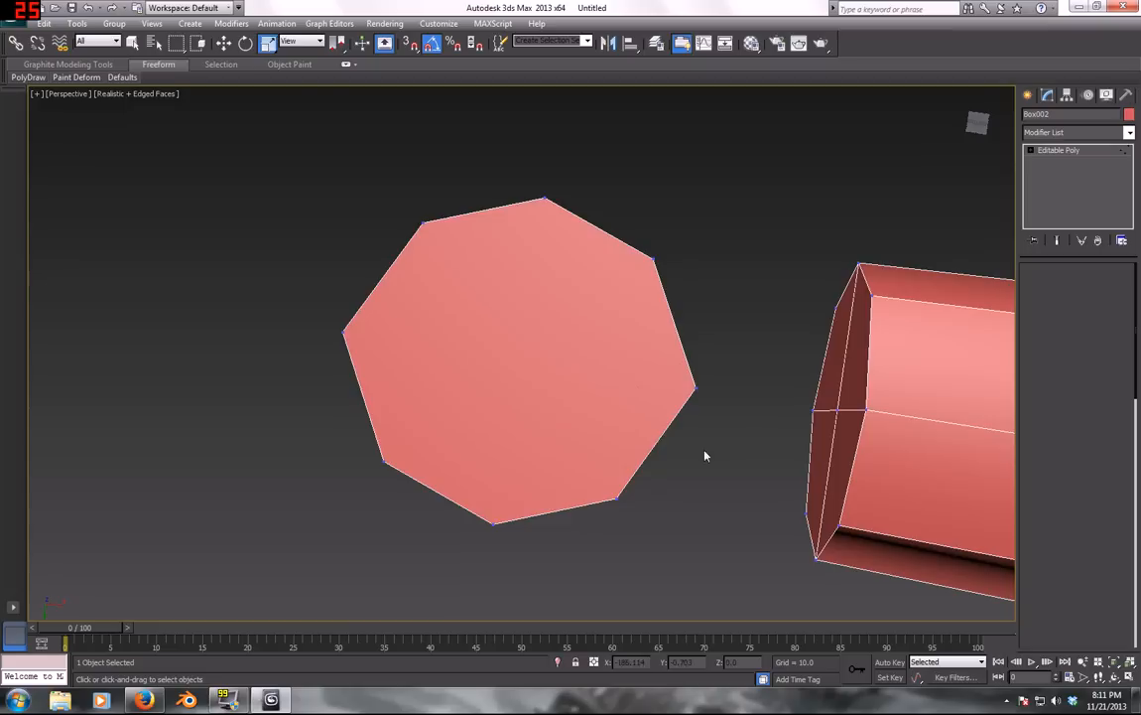
left_click(695, 388)
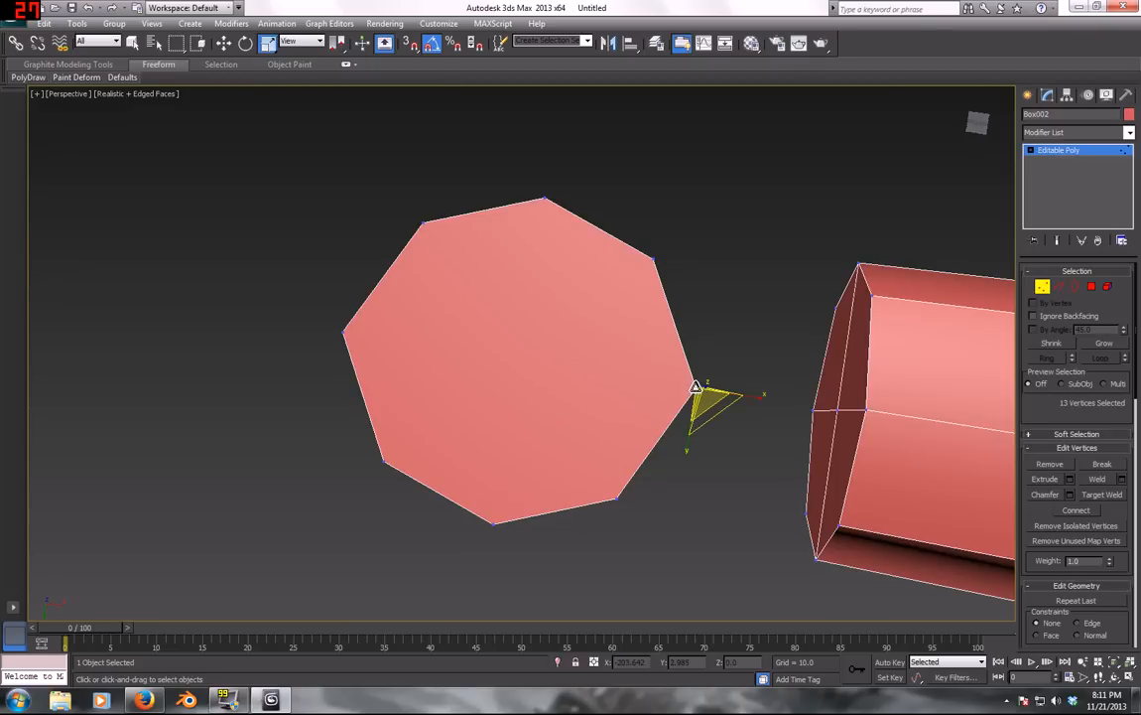
left_click(343, 333, "ctrl")
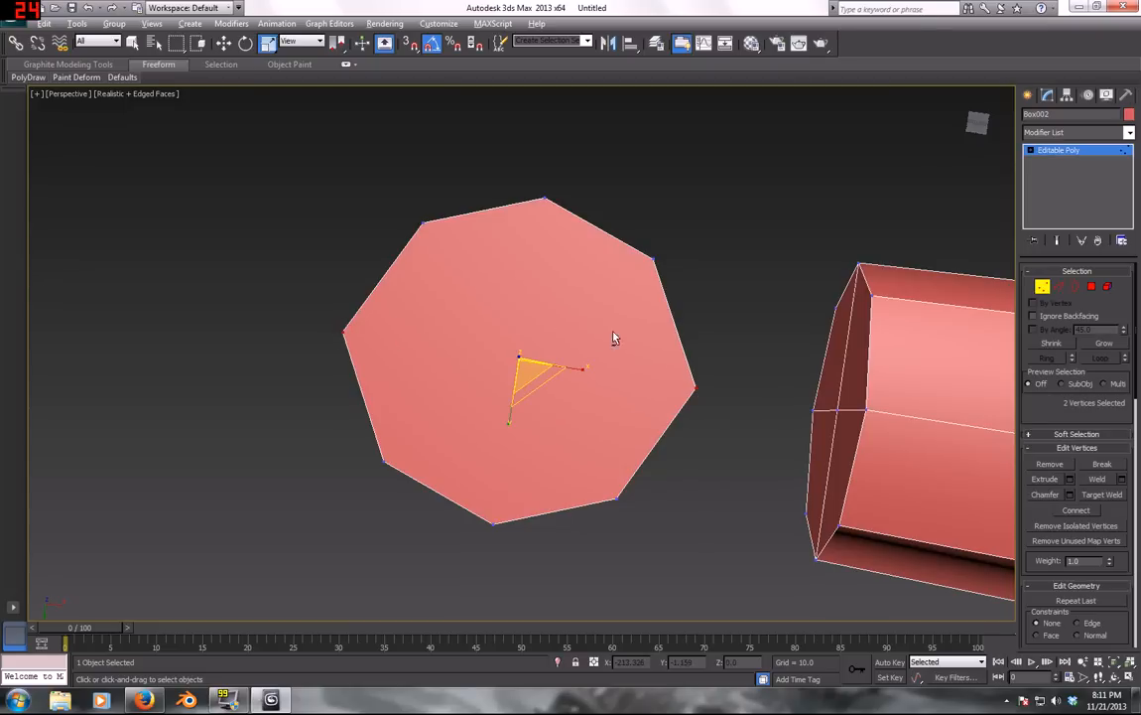
mouse_move(613, 339)
middle_mouse_down("alt")
mouse_move(557, 463)
mouse_move(606, 393)
mouse_move(620, 343)
middle_mouse_up("alt")
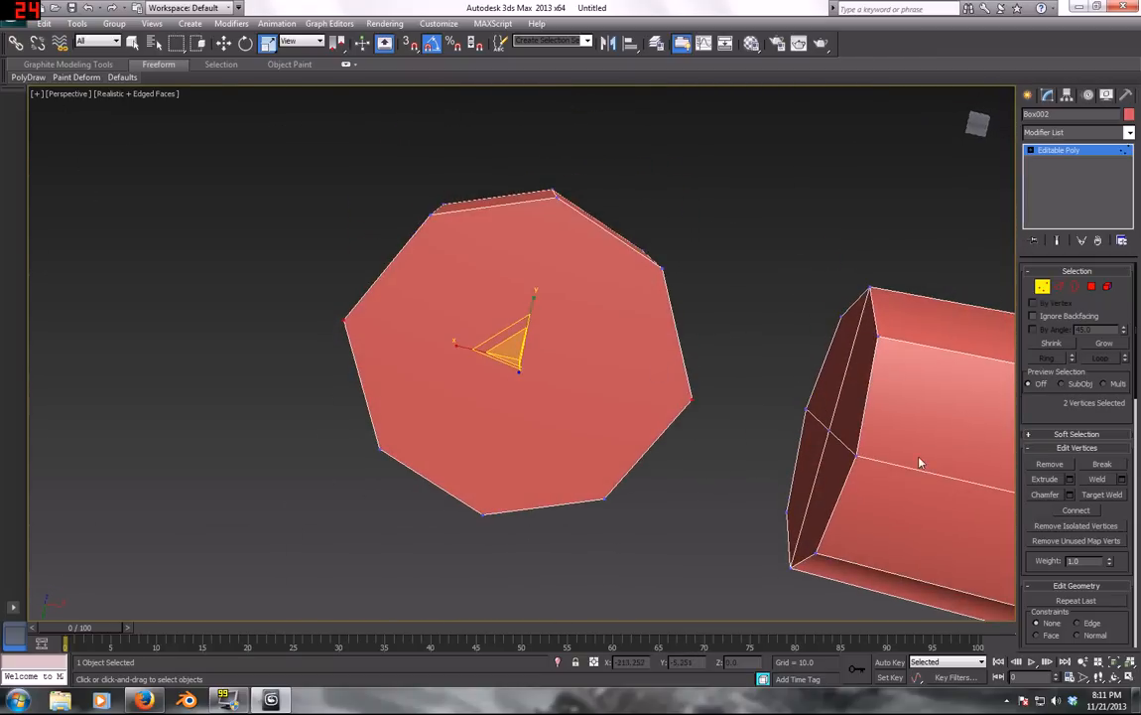
left_click(1090, 511)
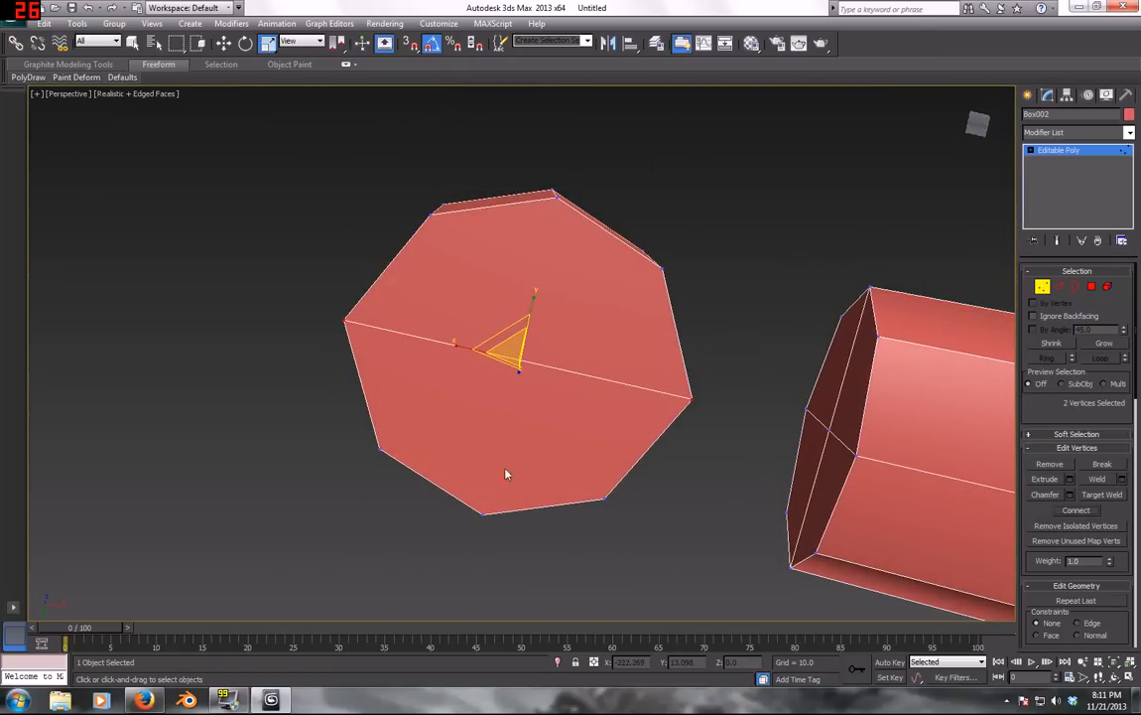
key("ctrl+z")
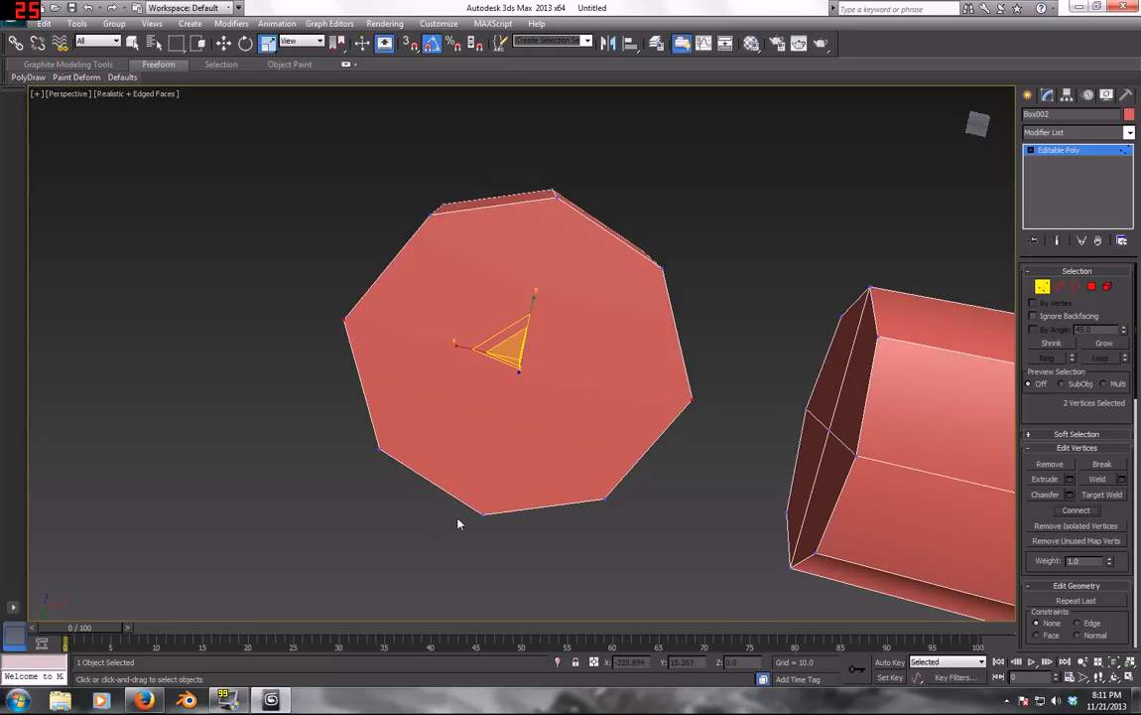
Delete the centre vertex of the pommel's top face and cap the open border as a single polygon
middle_click_drag(645, 388, 592, 396, "alt")
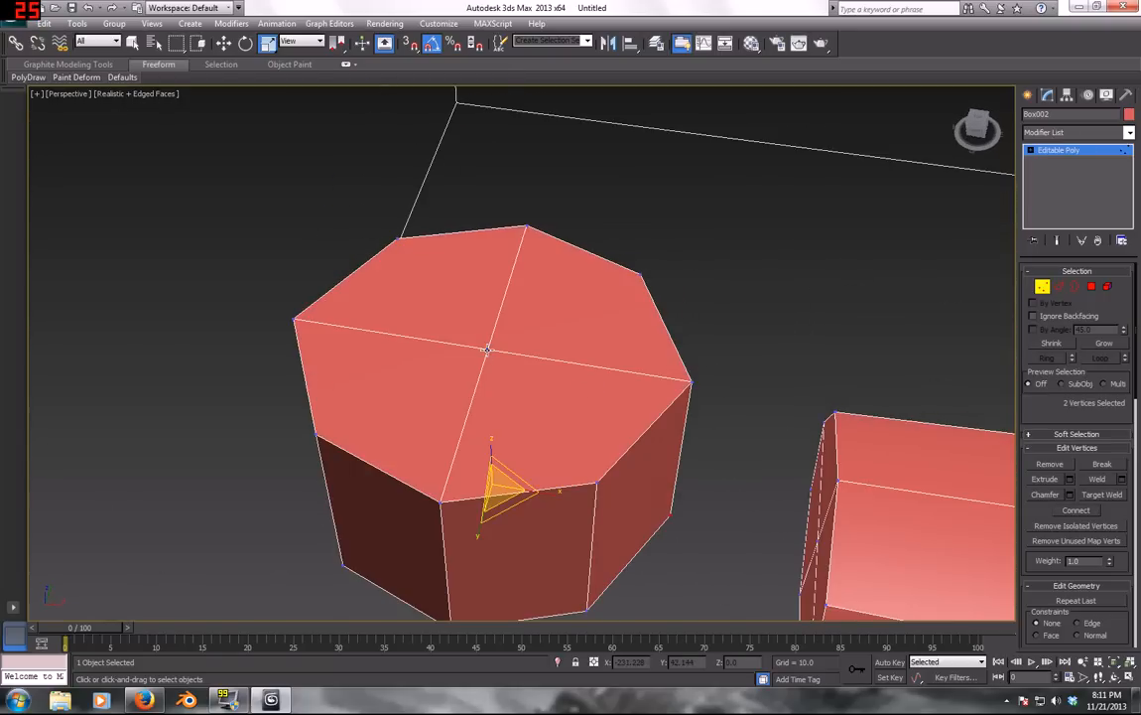
key("Delete")
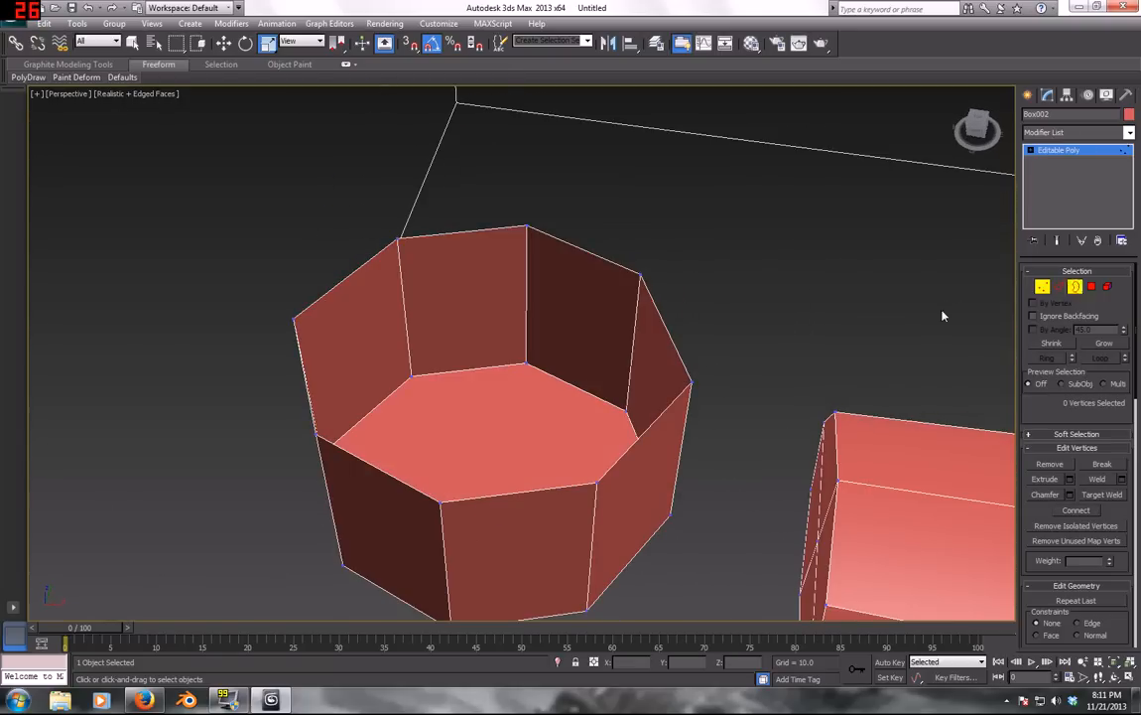
key("3")
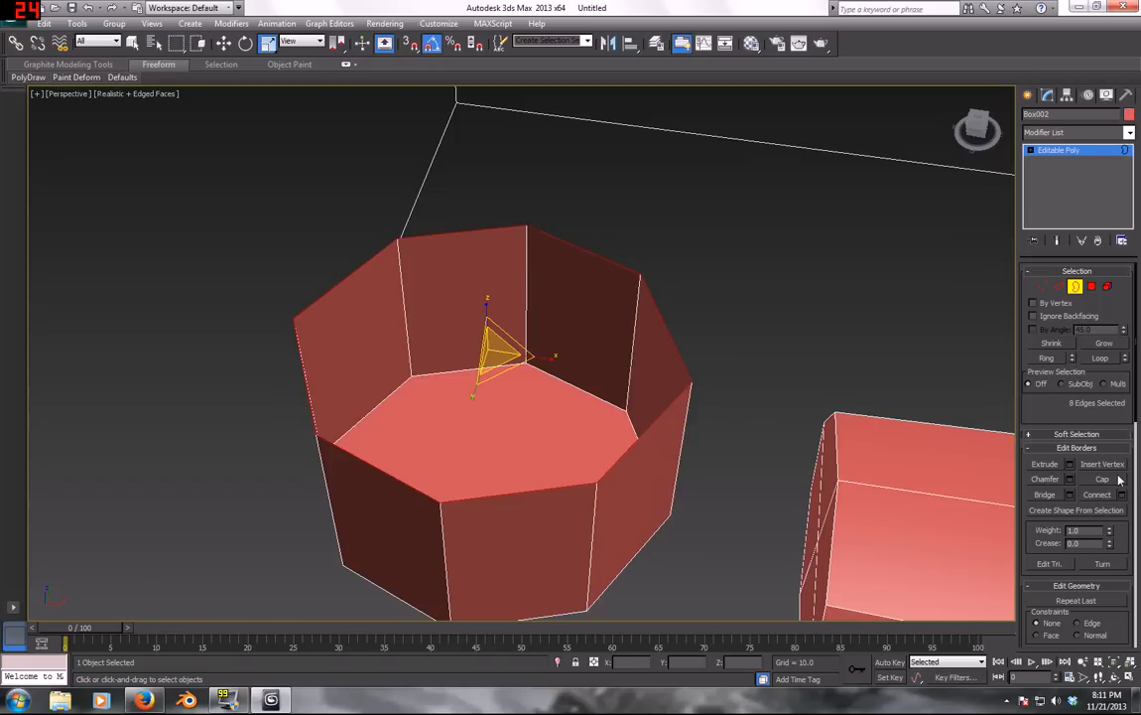
left_click(1104, 479)
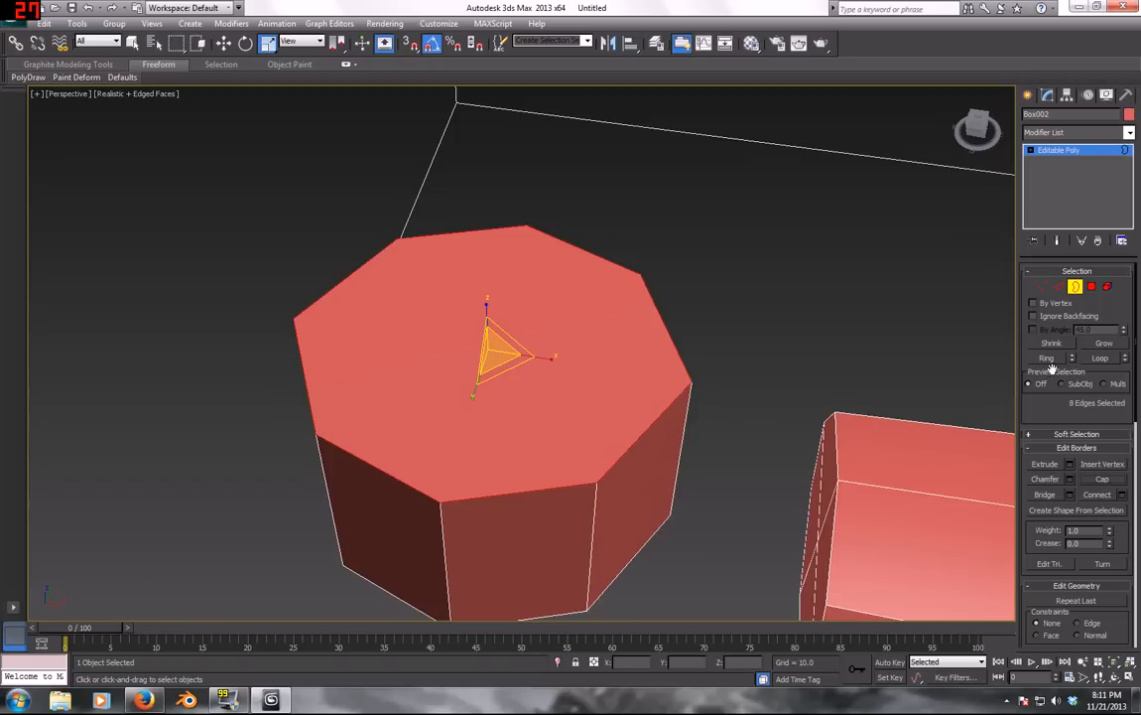
Select the pommel element and align it to the centre of the sword object on the X, Y and Z positions
left_click(1108, 287)
scroll(530, 452, "down", 4)
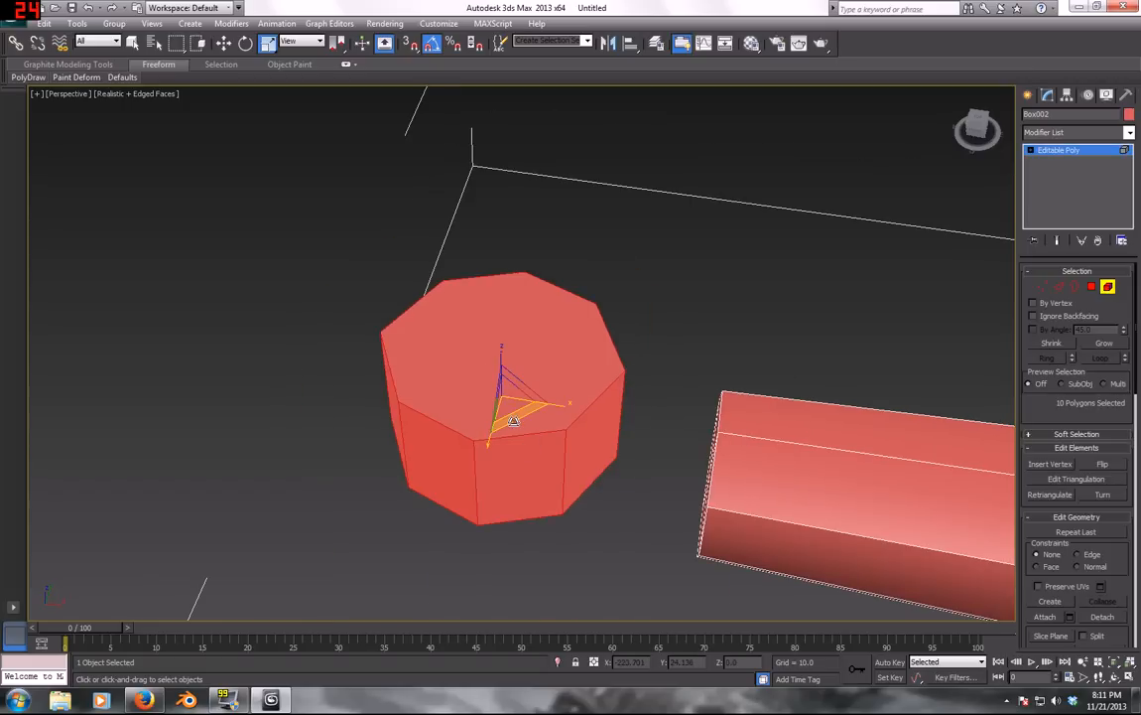
scroll(513, 403, "up", 3)
scroll(531, 426, "up", 1)
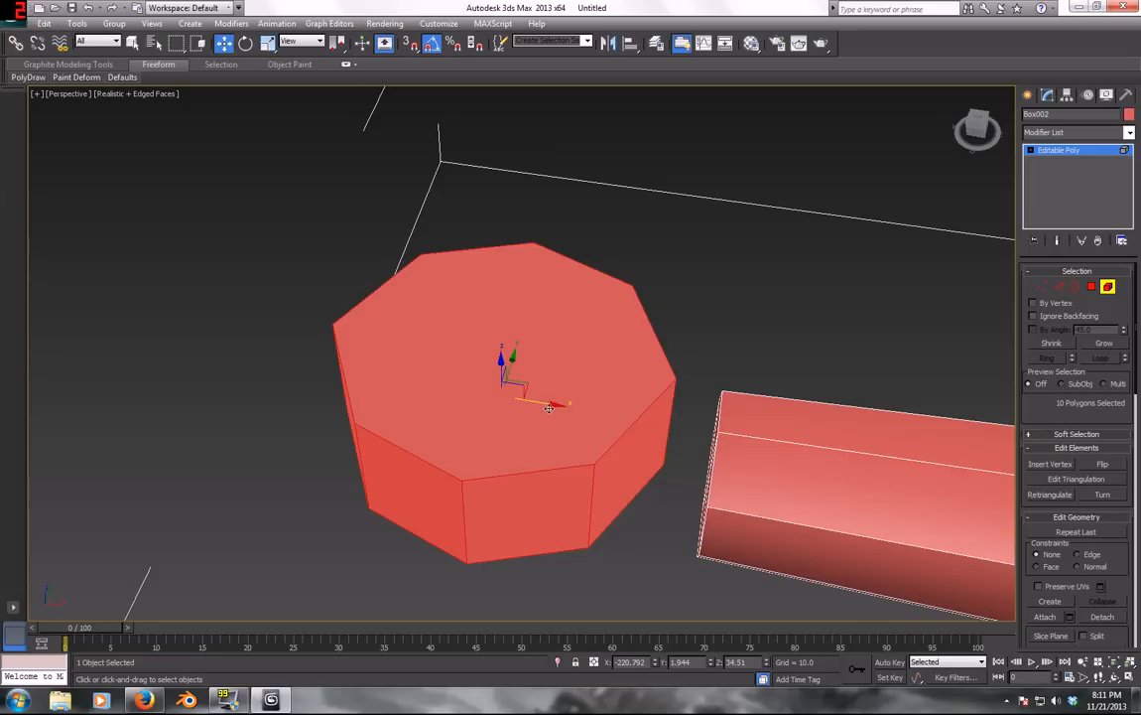
middle_click_drag(551, 415, 660, 390, "alt")
key("alt+a")
left_click(701, 397)
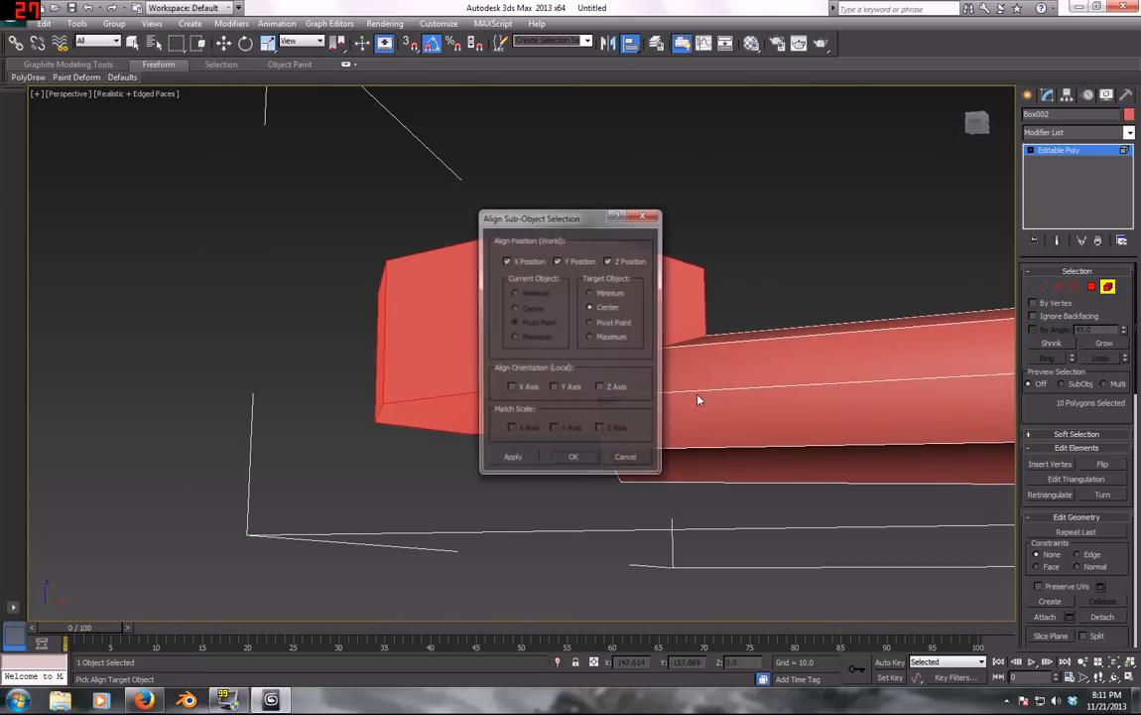
left_click(606, 296)
left_click(605, 312)
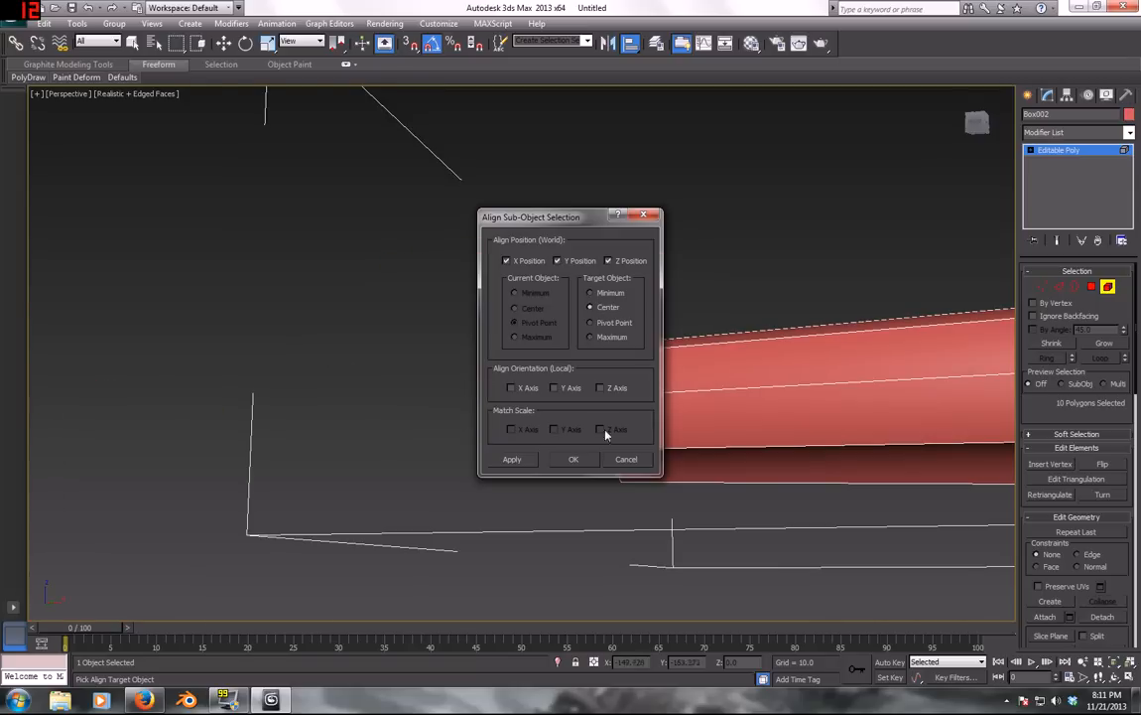
left_click(576, 459)
Move the pommel along X to the free end of the handle and scale it down slightly along X
scroll(673, 433, "down", 6)
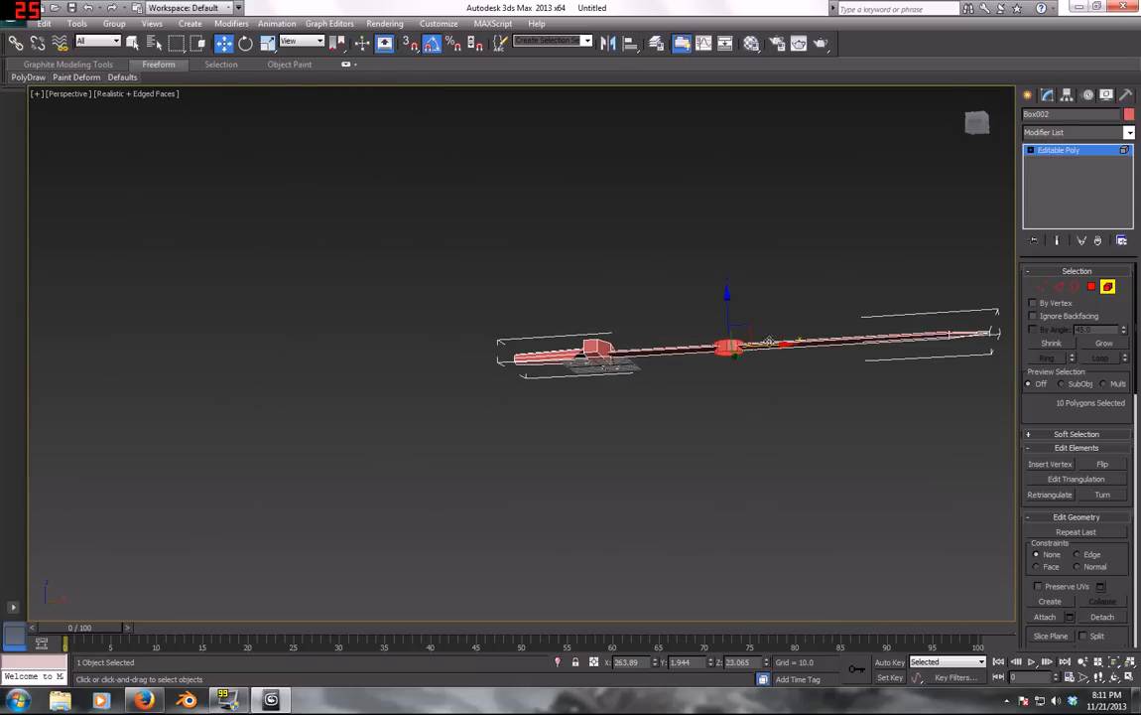
left_click_drag(771, 342, 551, 358)
middle_click_drag(537, 309, 598, 400, "alt")
scroll(586, 400, "up", 4)
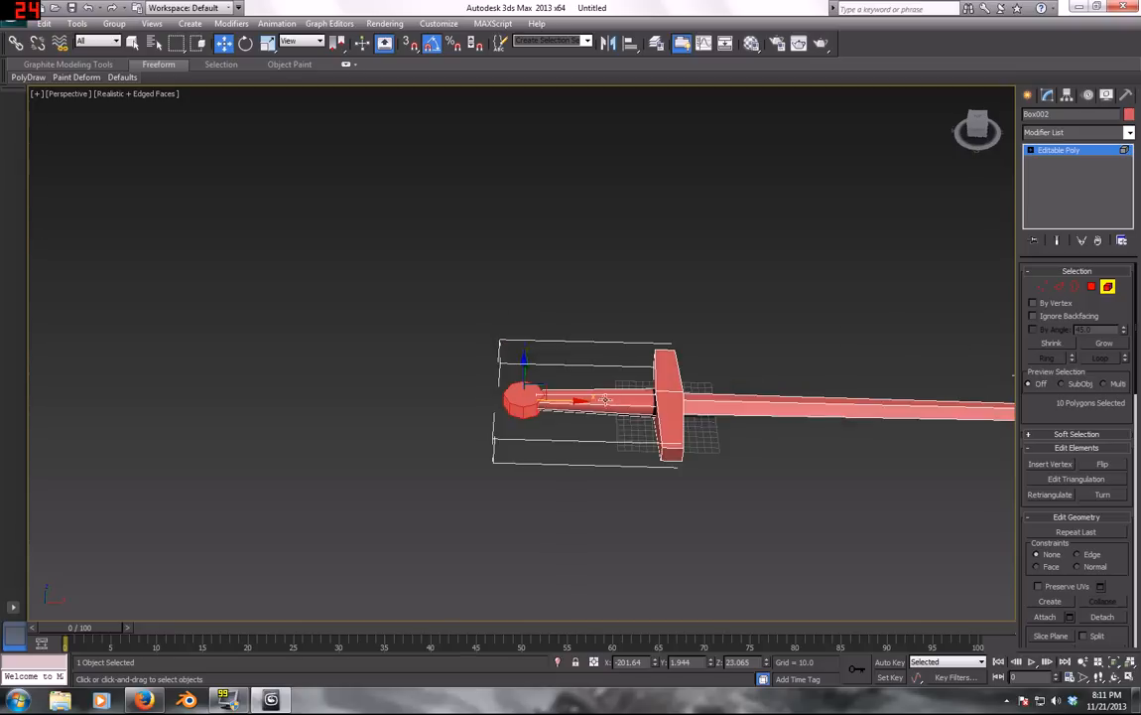
middle_click_drag(519, 420, 599, 400, "alt")
scroll(594, 459, "up", 3)
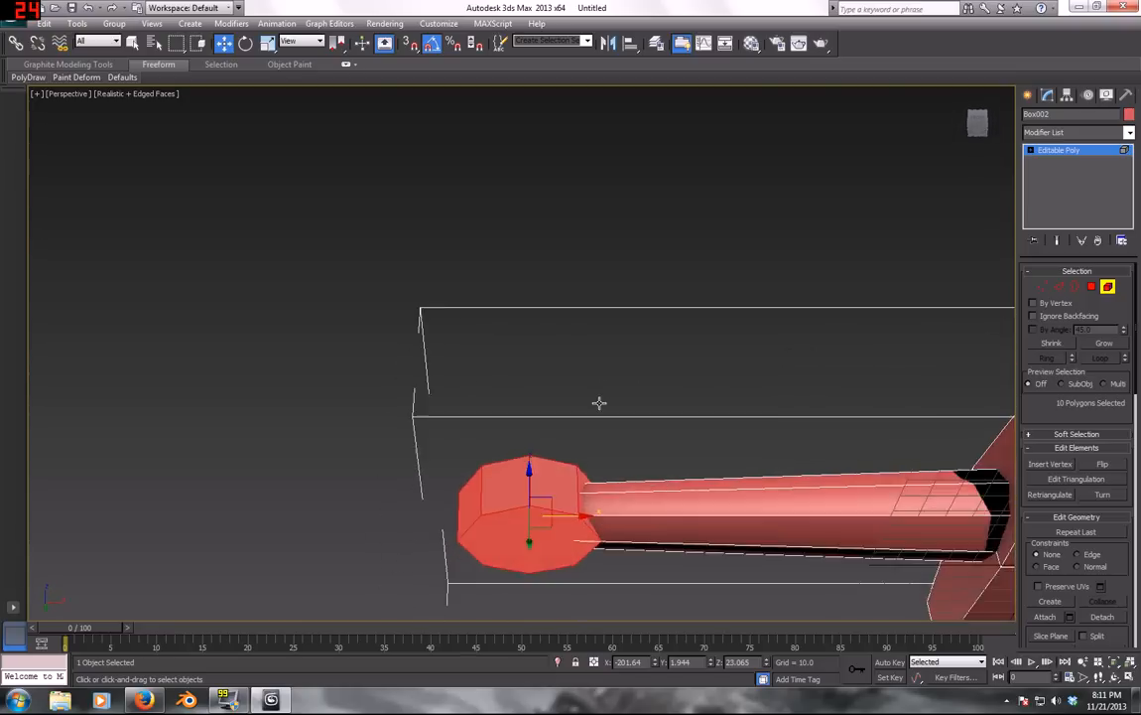
scroll(599, 463, "up", 2)
middle_click_drag(599, 463, 545, 377, "alt")
key("r")
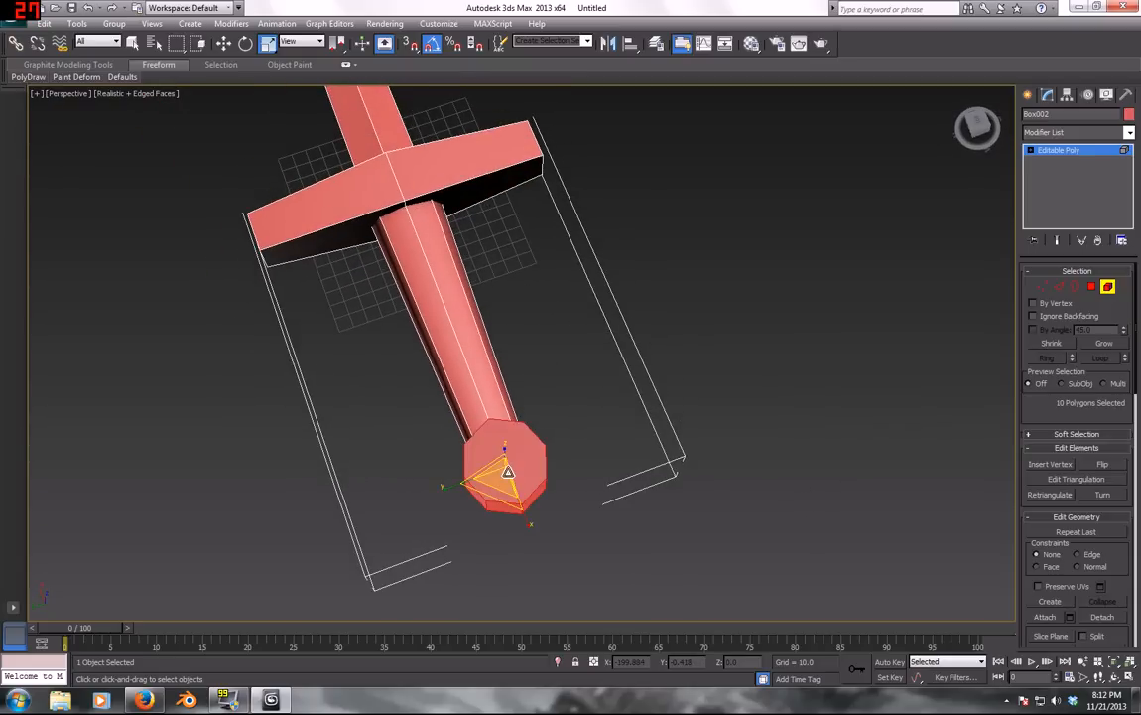
left_click_drag(529, 531, 526, 528)
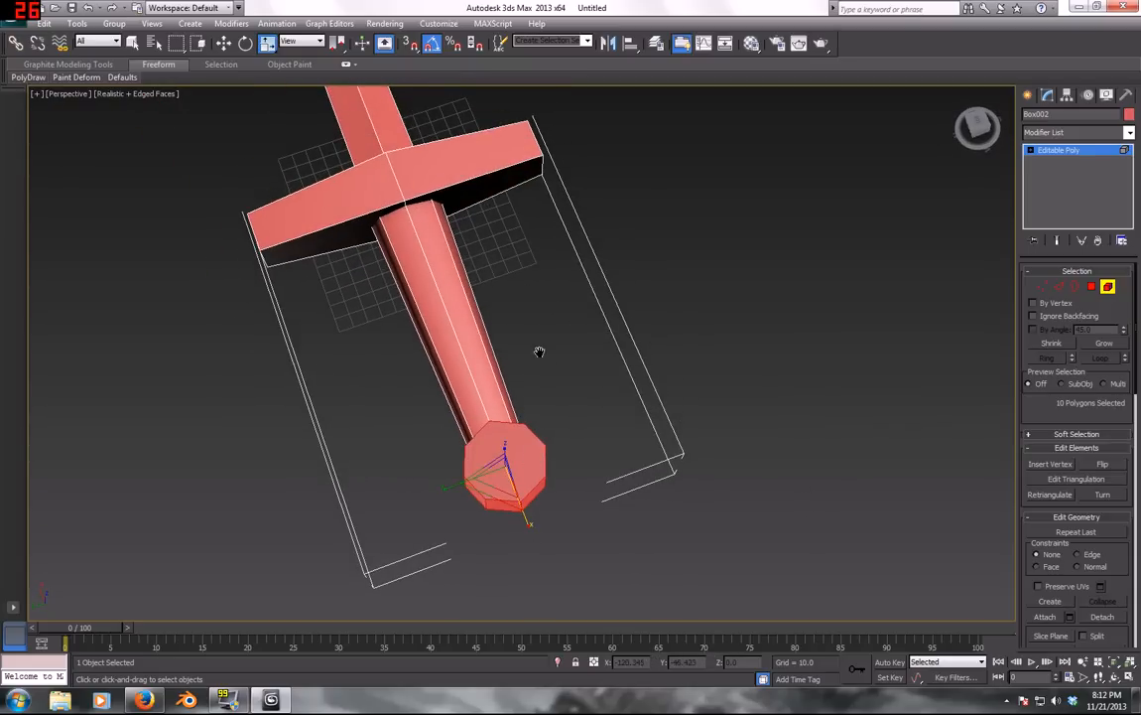
Select the blade element, widen it to 118% along Y, and clear the selection
middle_click_drag(538, 352, 551, 433, "alt")
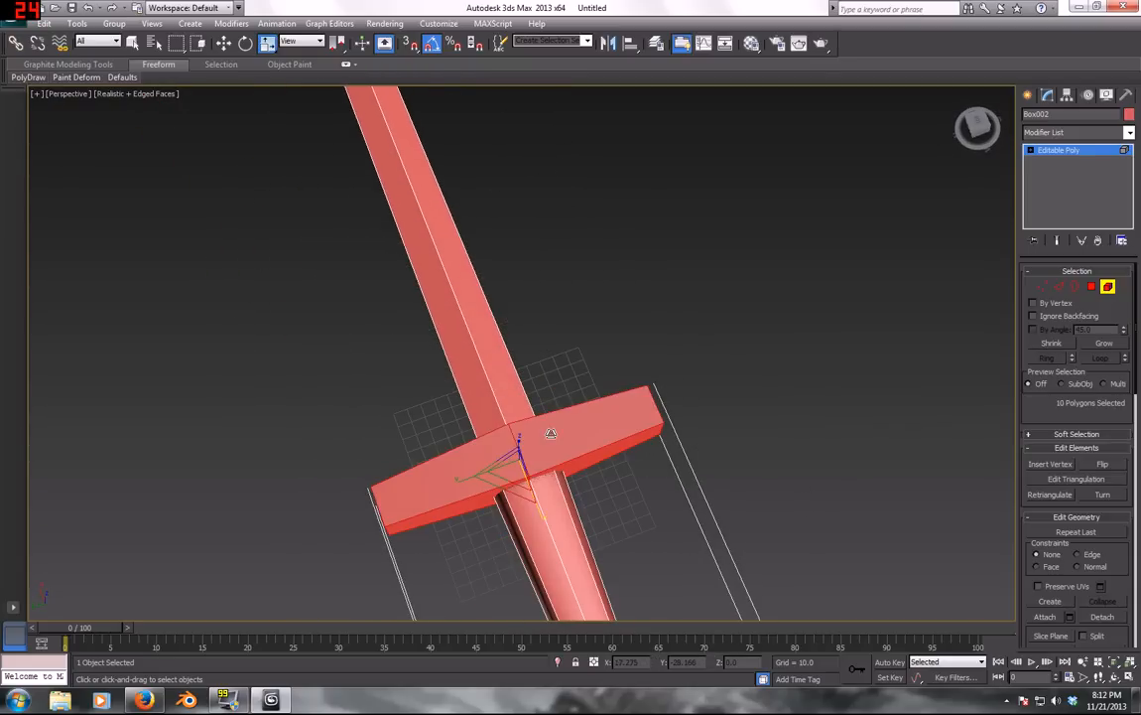
middle_click_drag(470, 352, 469, 299, "alt")
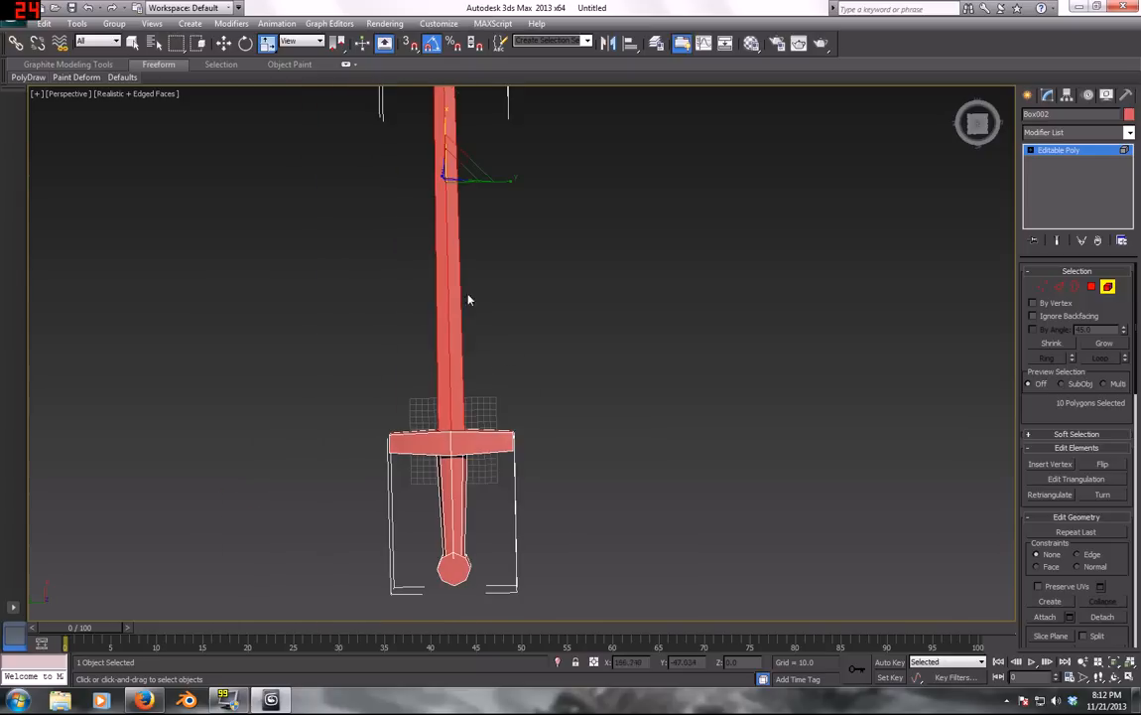
left_click_drag(502, 182, 510, 182)
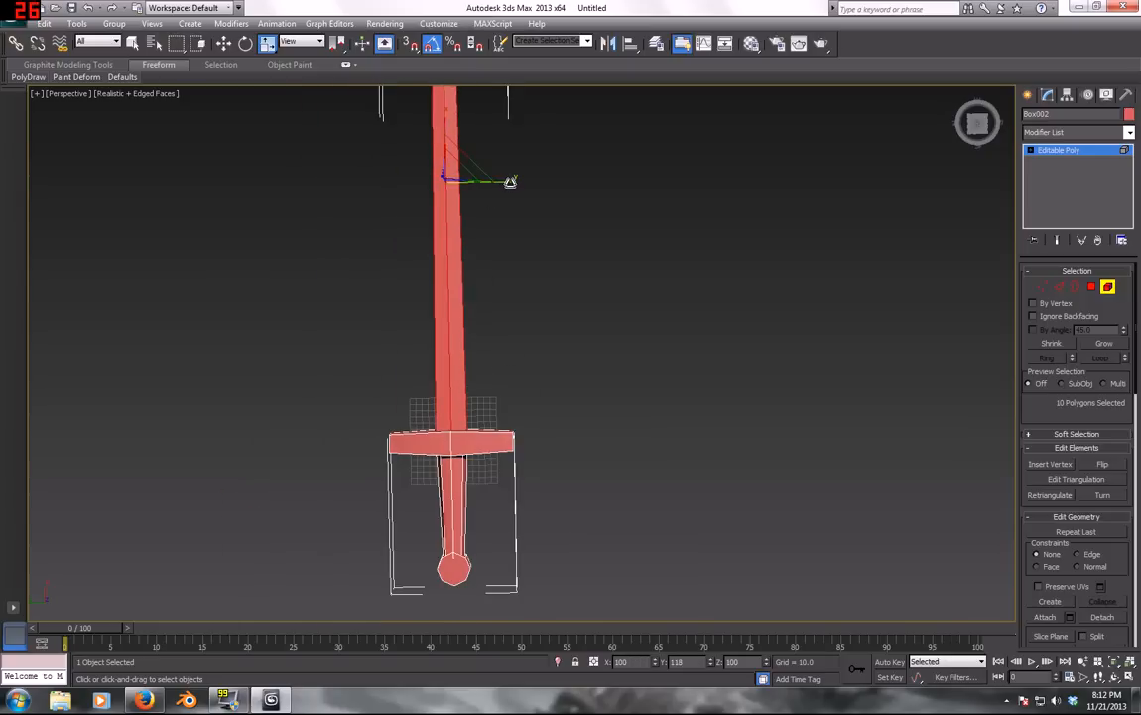
left_click(551, 281)
Select the two opposite octagonal end faces of the pommel in polygon mode
middle_click_drag(538, 424, 682, 354, "alt")
scroll(682, 354, "up", 2)
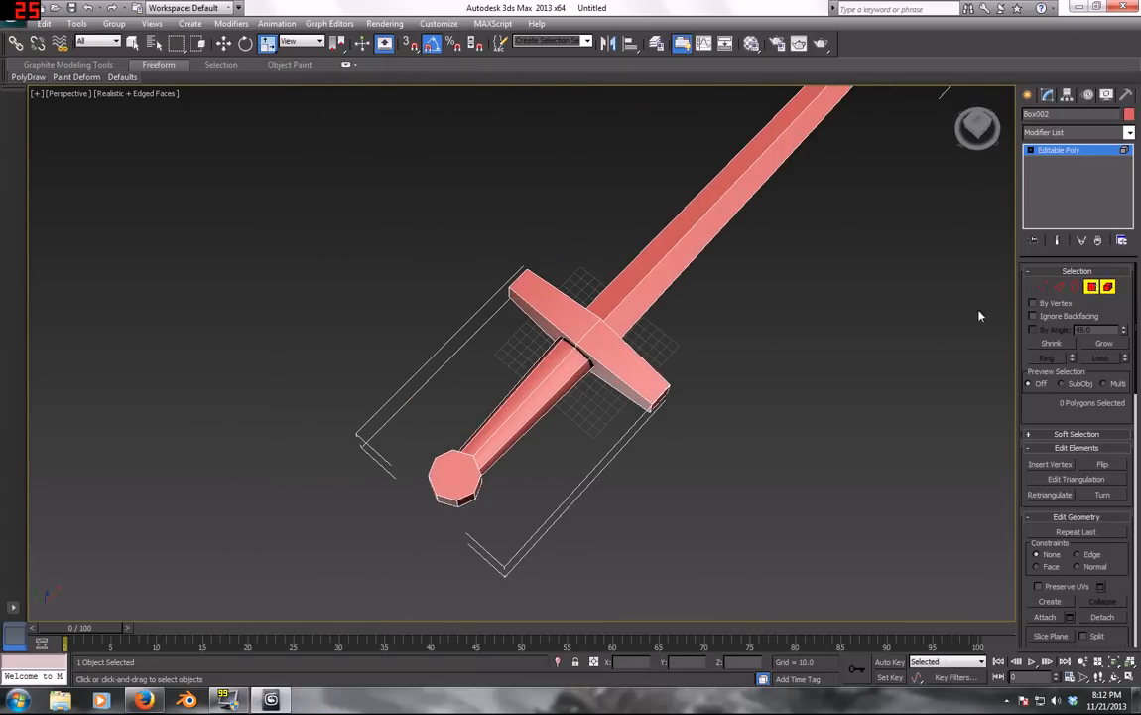
scroll(455, 475, "down", 2)
left_click(455, 473)
middle_click_drag(454, 472, 535, 484, "alt")
left_click(535, 484, "ctrl")
scroll(474, 548, "up", 2)
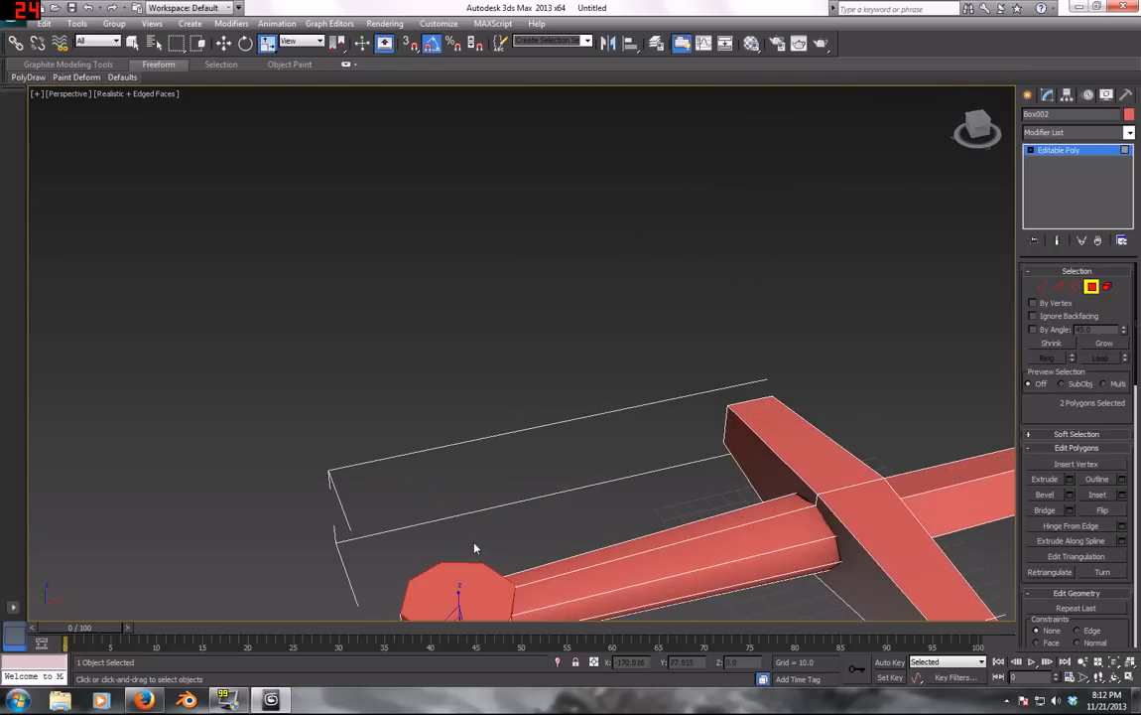
right_click(474, 548)
left_click(496, 546)
scroll(933, 522, "up", 1)
scroll(768, 549, "up", 1)
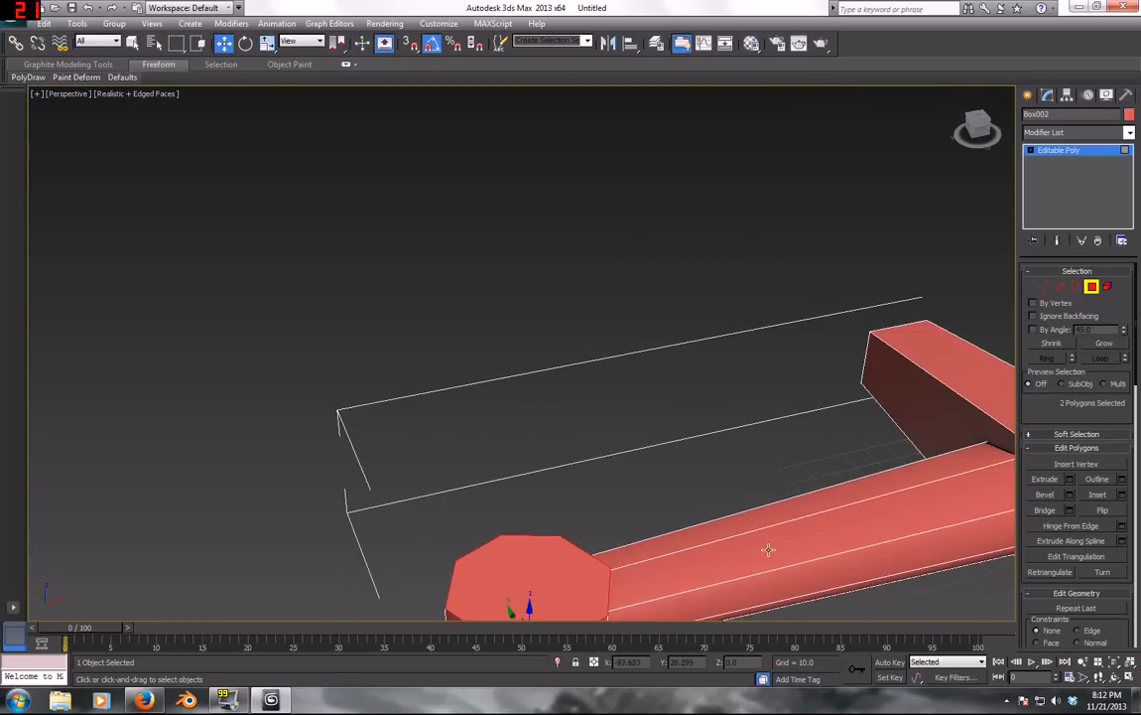
middle_click_drag(768, 549, 801, 499)
Try beveling the pommel's two end faces freehand, about 16.8 high with an outline of about -4.9
left_click(1054, 495)
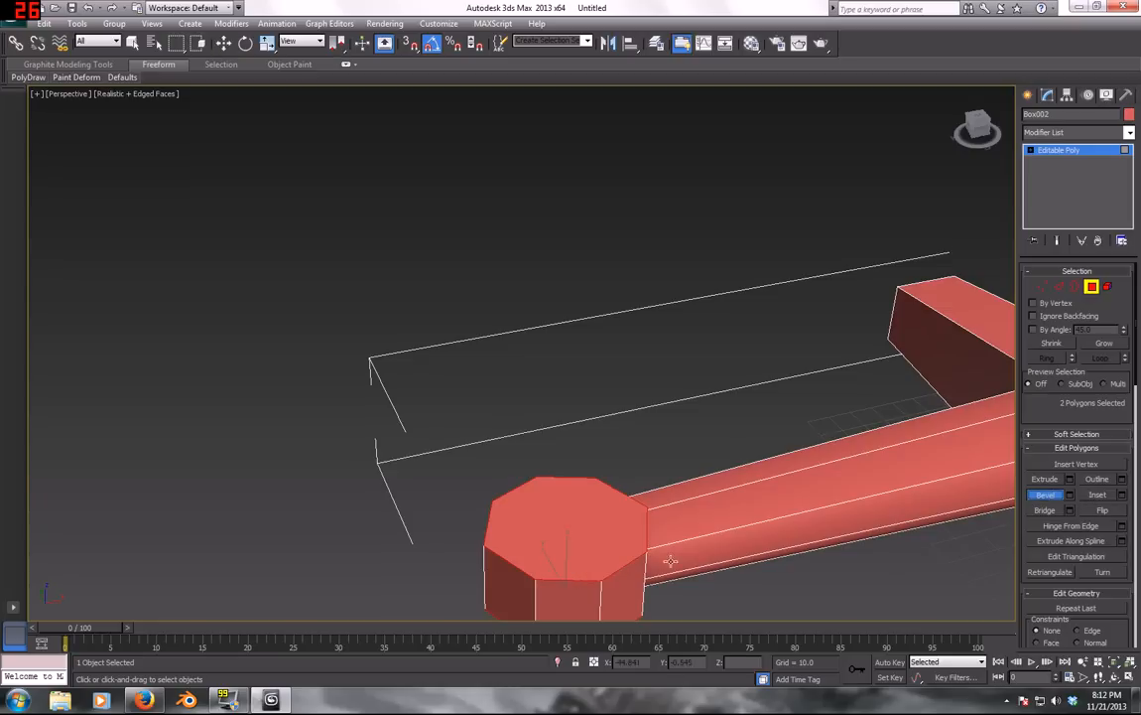
left_click_drag(566, 544, 585, 445)
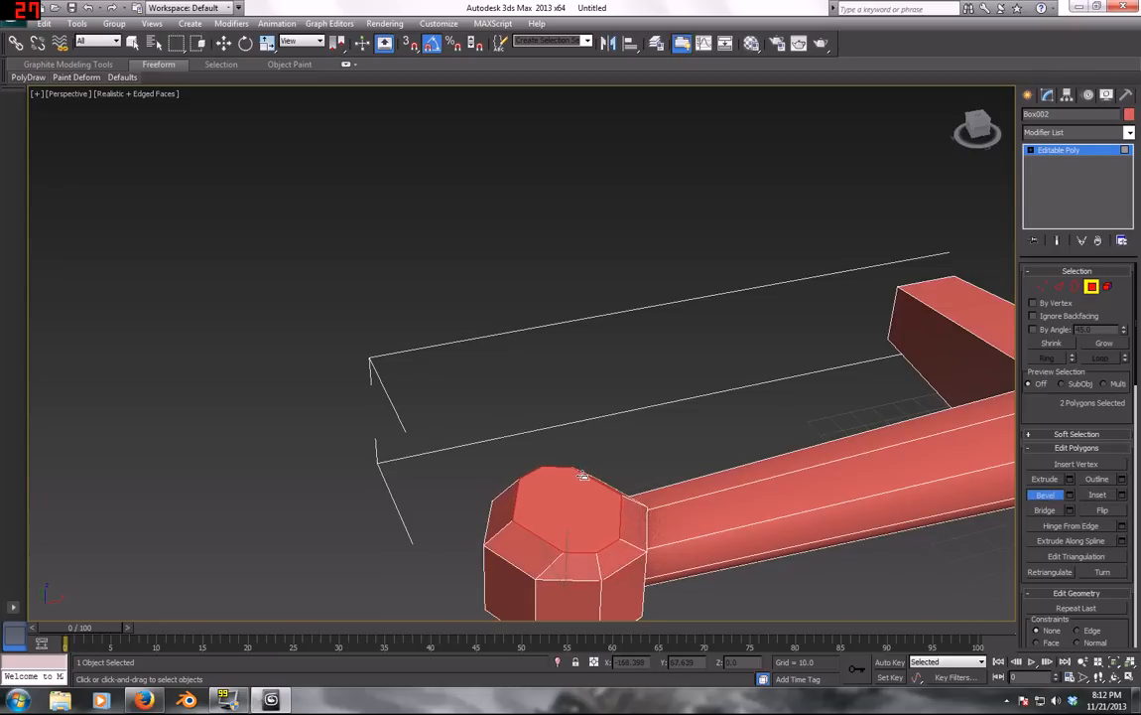
middle_click_drag(575, 473, 627, 491, "alt")
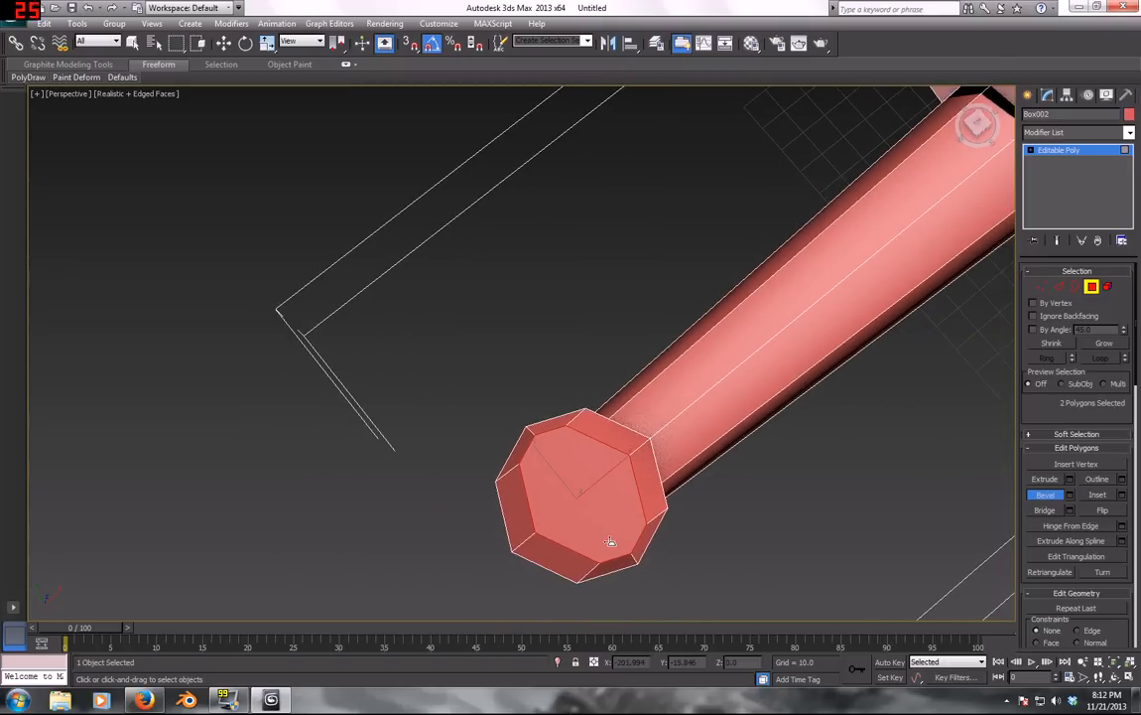
right_click(747, 539)
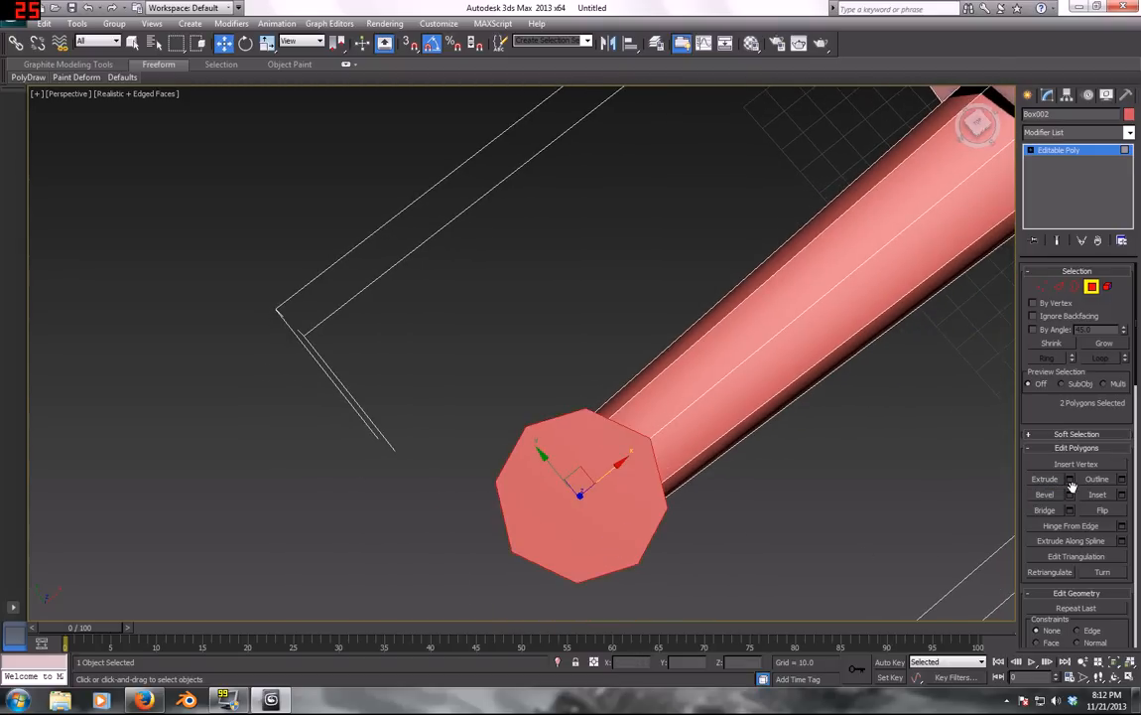
Bevel the pommel's two end faces with a height of 16.774 and an outline of -4.907
left_click(1071, 496)
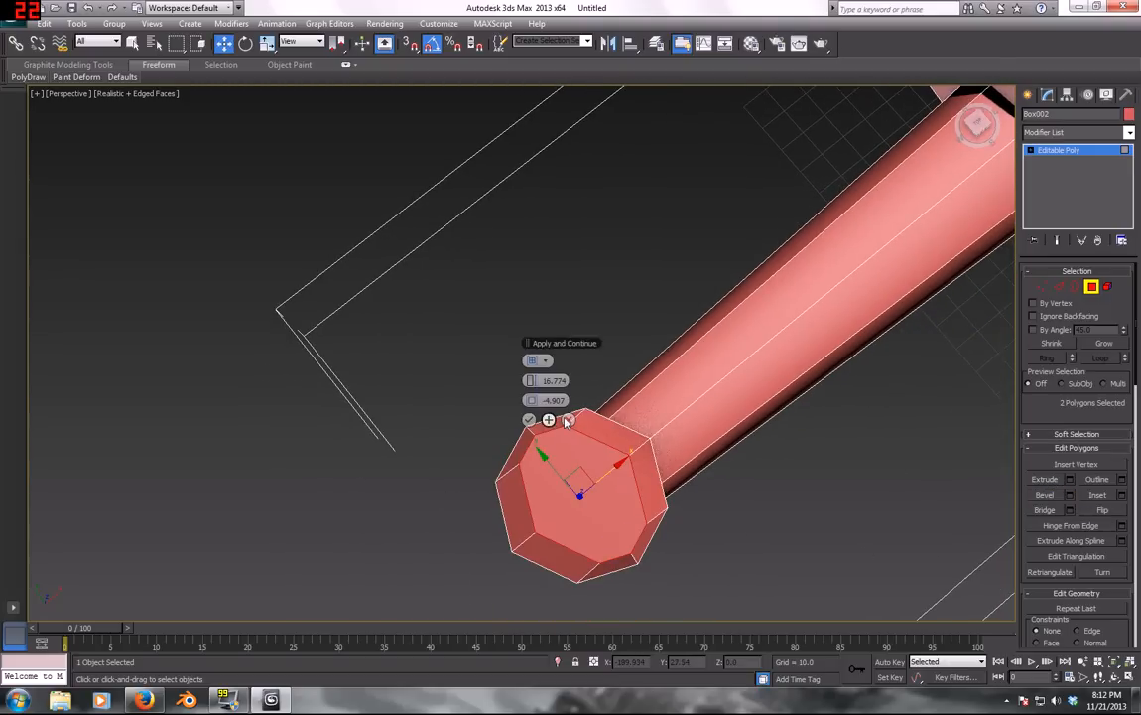
left_click(567, 419)
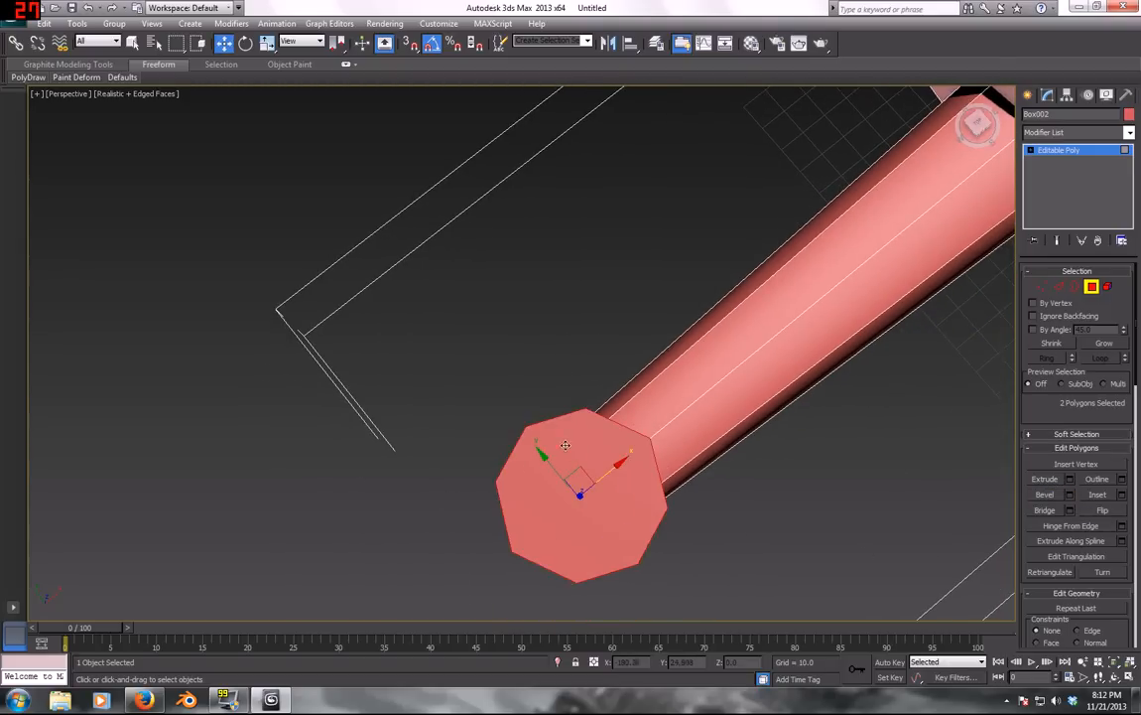
left_click(1071, 495)
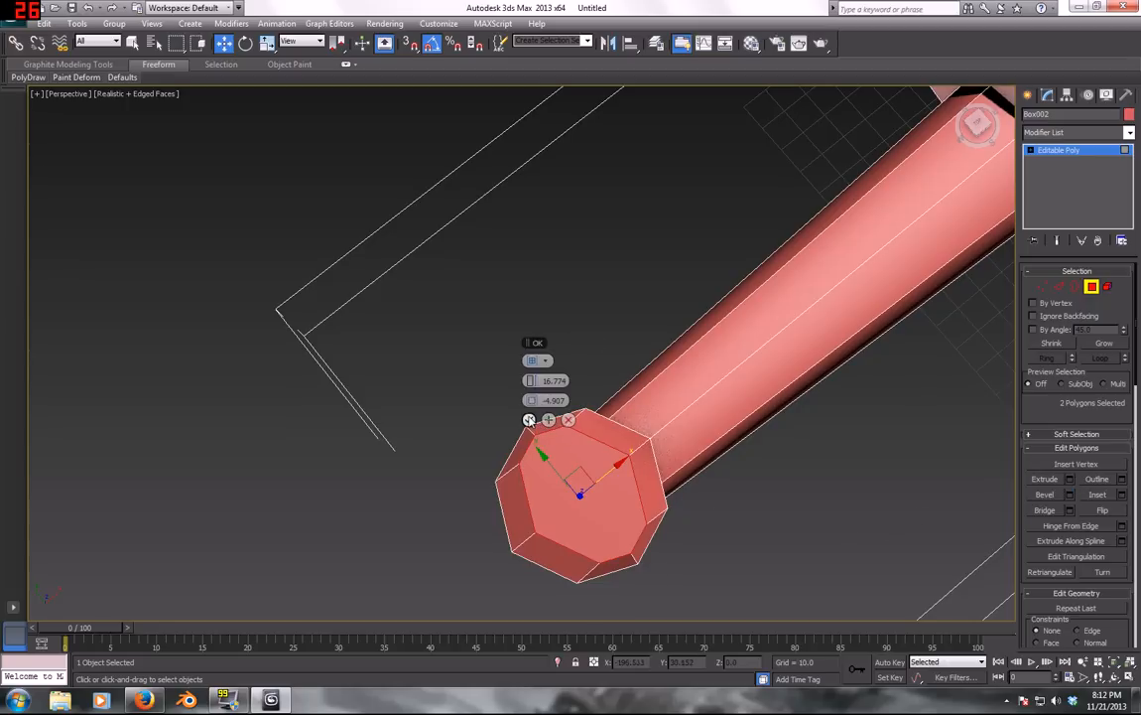
left_click(530, 420)
Scale the pommel's two beveled end faces to 83% along Y
key("r")
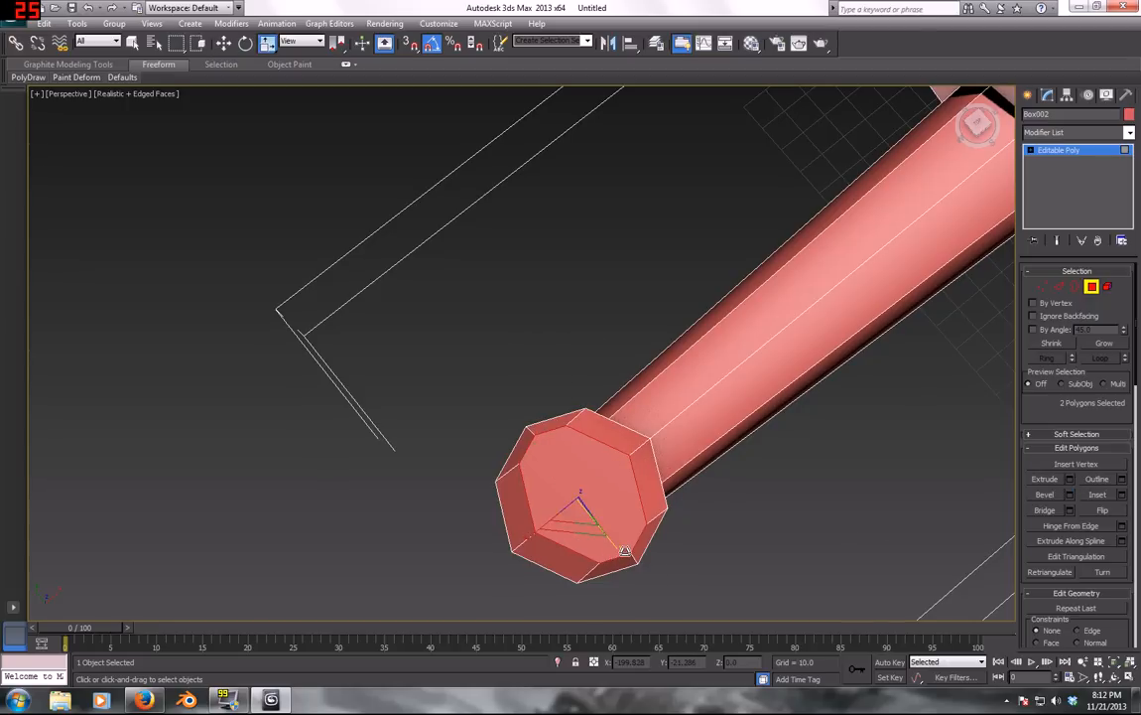
left_click_drag(625, 550, 625, 538)
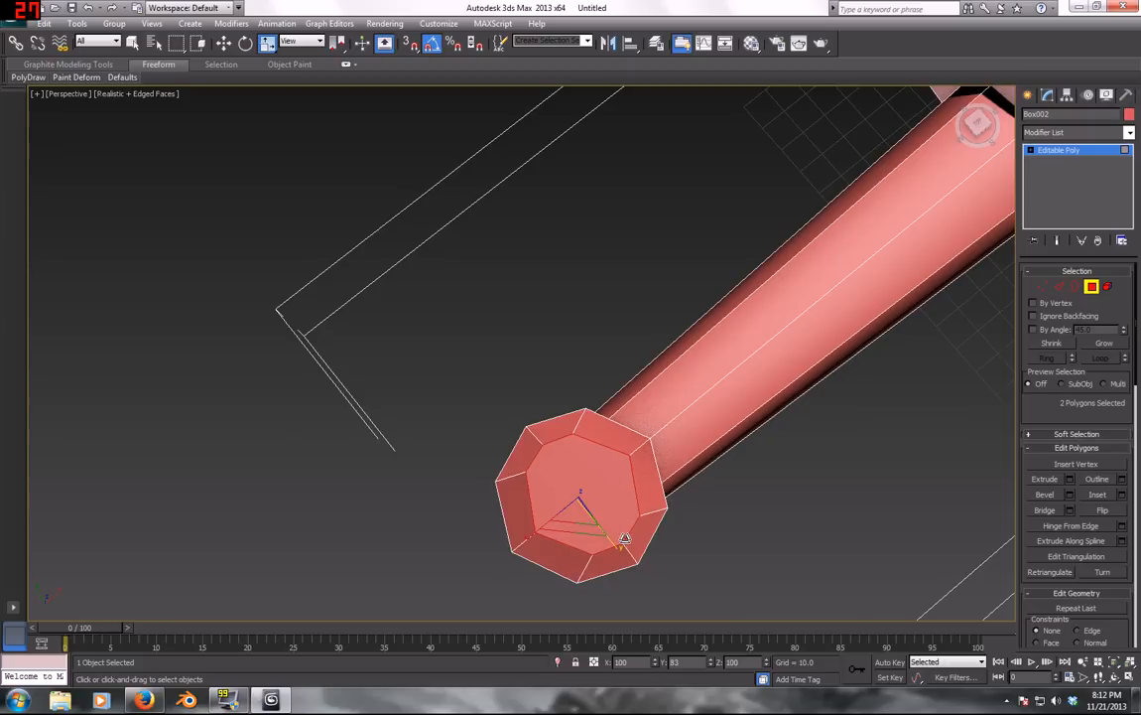
middle_click_drag(697, 572, 605, 461, "alt")
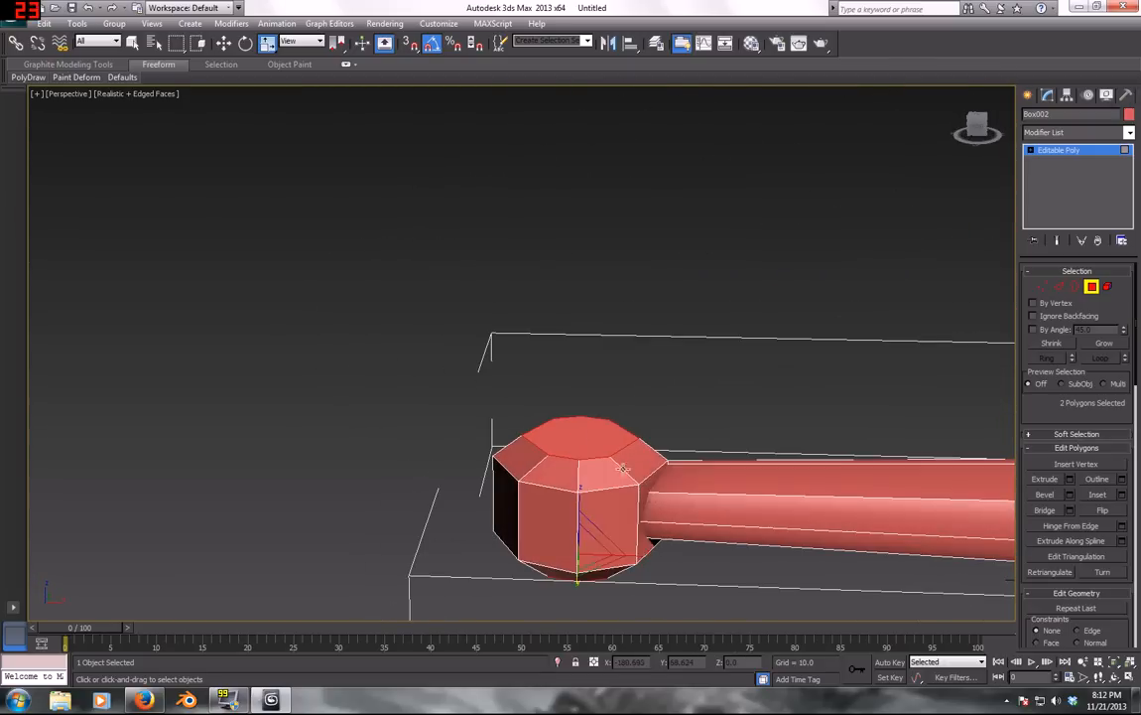
In vertex mode, select the 16 vertices of the pommel's two end faces, scale them down along Z, and clear the selection
key("w")
key("r")
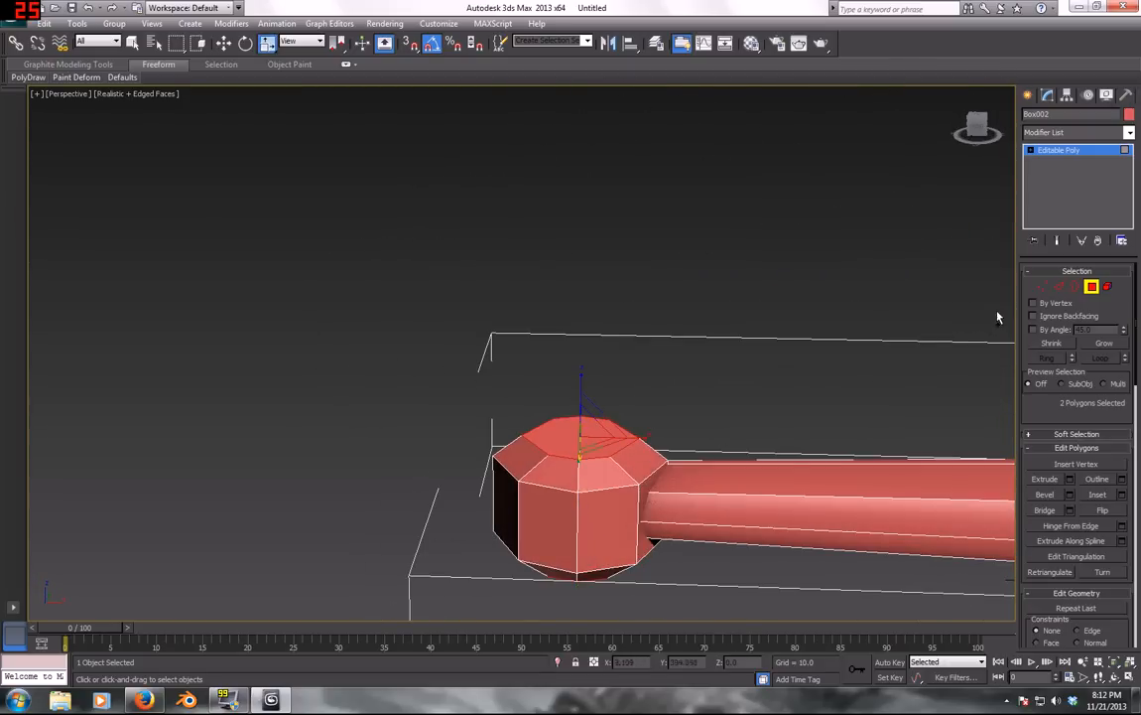
left_click(1042, 287)
left_click_drag(519, 392, 580, 449)
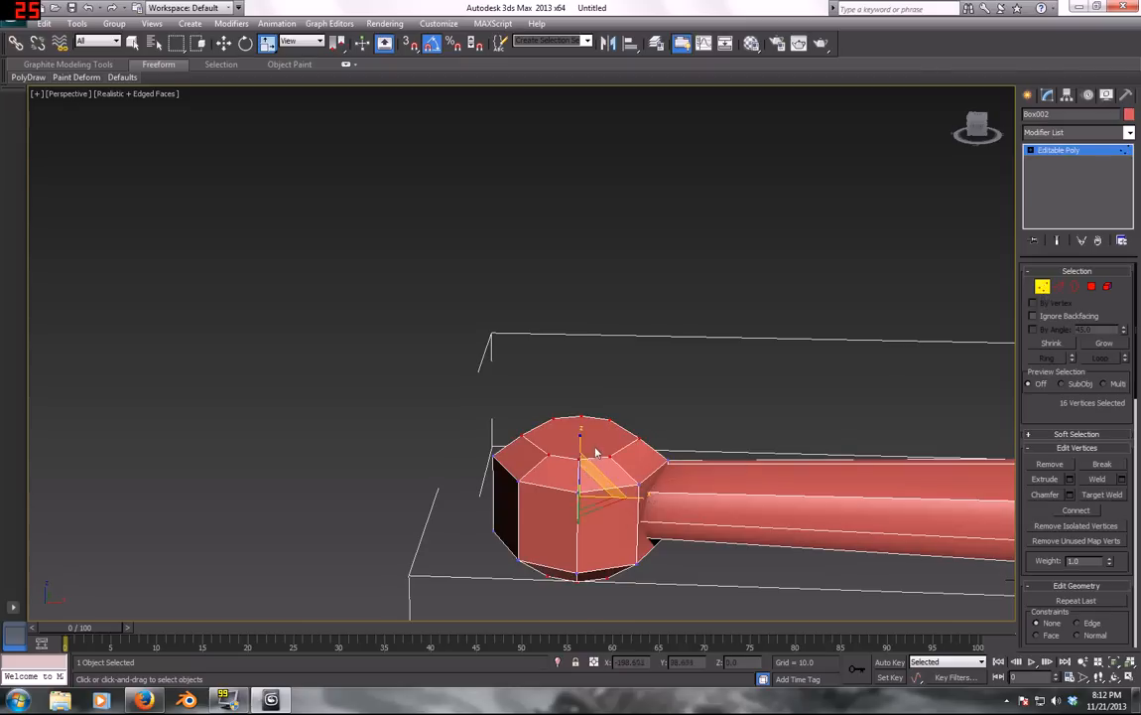
middle_click_drag(580, 448, 604, 425, "alt")
left_click_drag(579, 439, 581, 450)
middle_click_drag(672, 435, 634, 401, "alt")
left_click(722, 412)
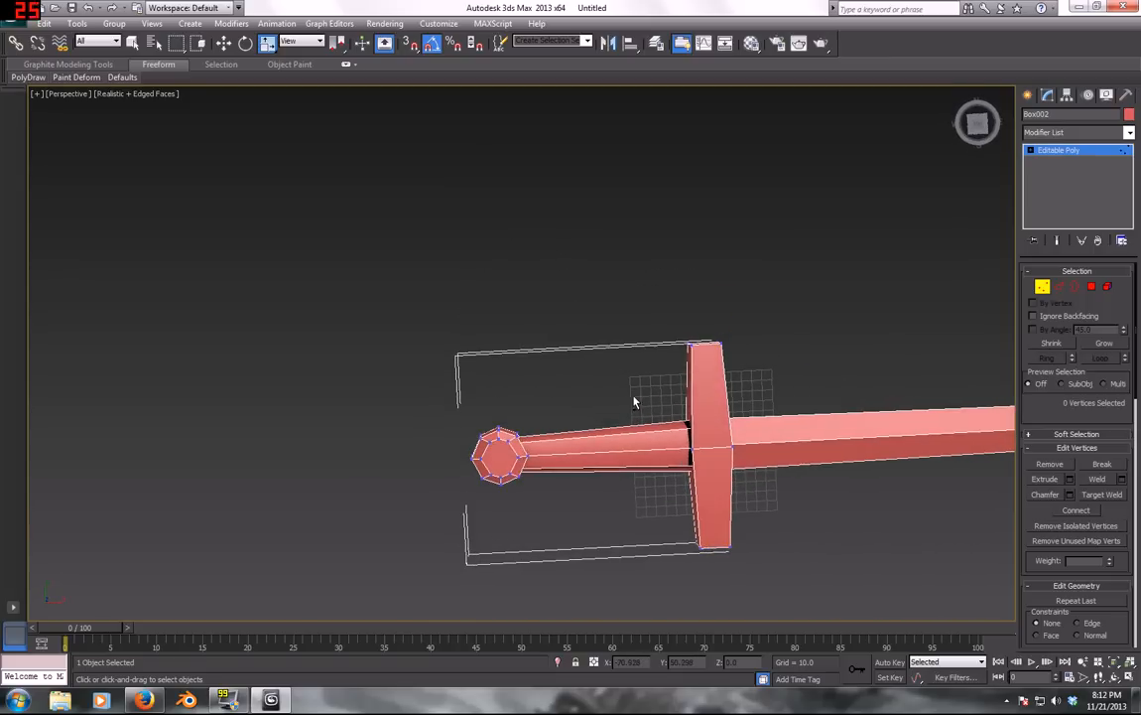
Select the two lengthwise center edges on the blade's opposite sides in edge mode
middle_click_drag(623, 477, 585, 478)
scroll(587, 476, "down", 2)
middle_click_drag(745, 438, 598, 451)
scroll(614, 450, "down", 2)
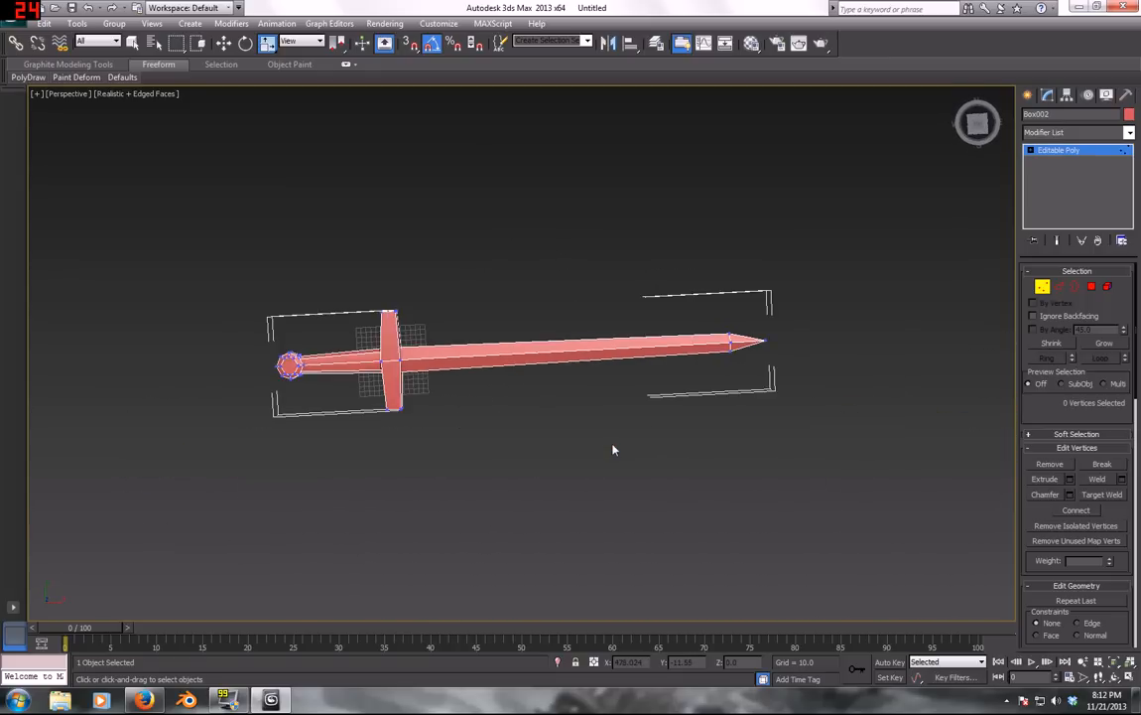
middle_click_drag(571, 311, 556, 331, "alt")
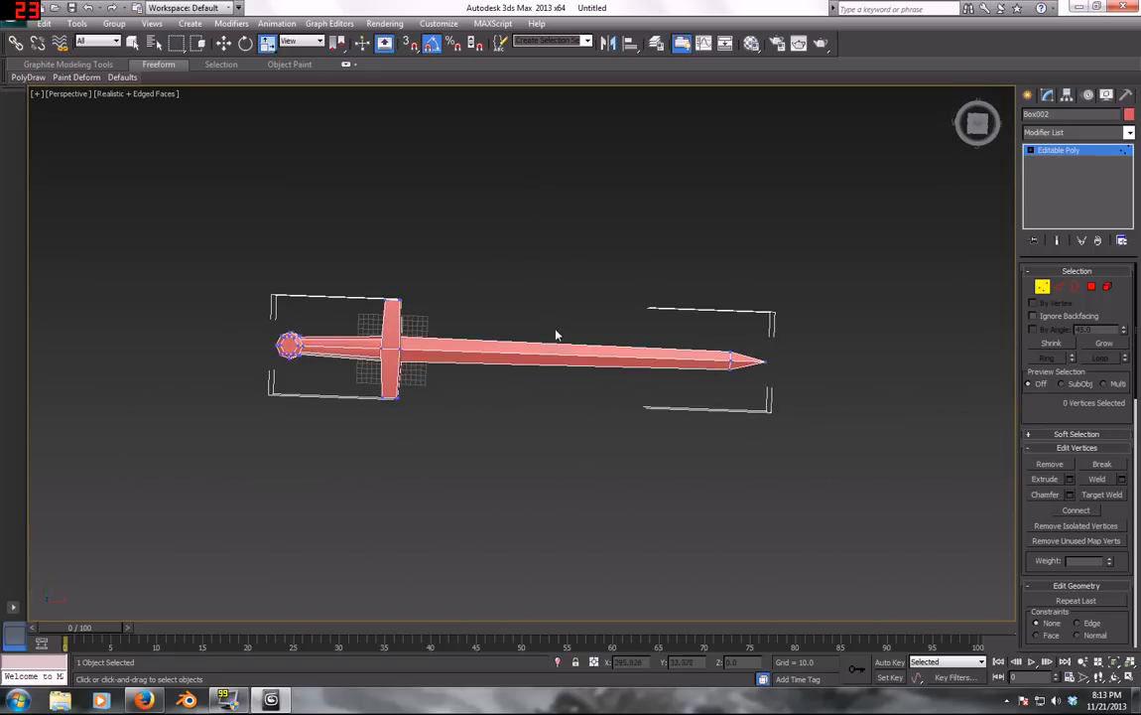
scroll(558, 333, "up", 2)
scroll(558, 333, "up", 3)
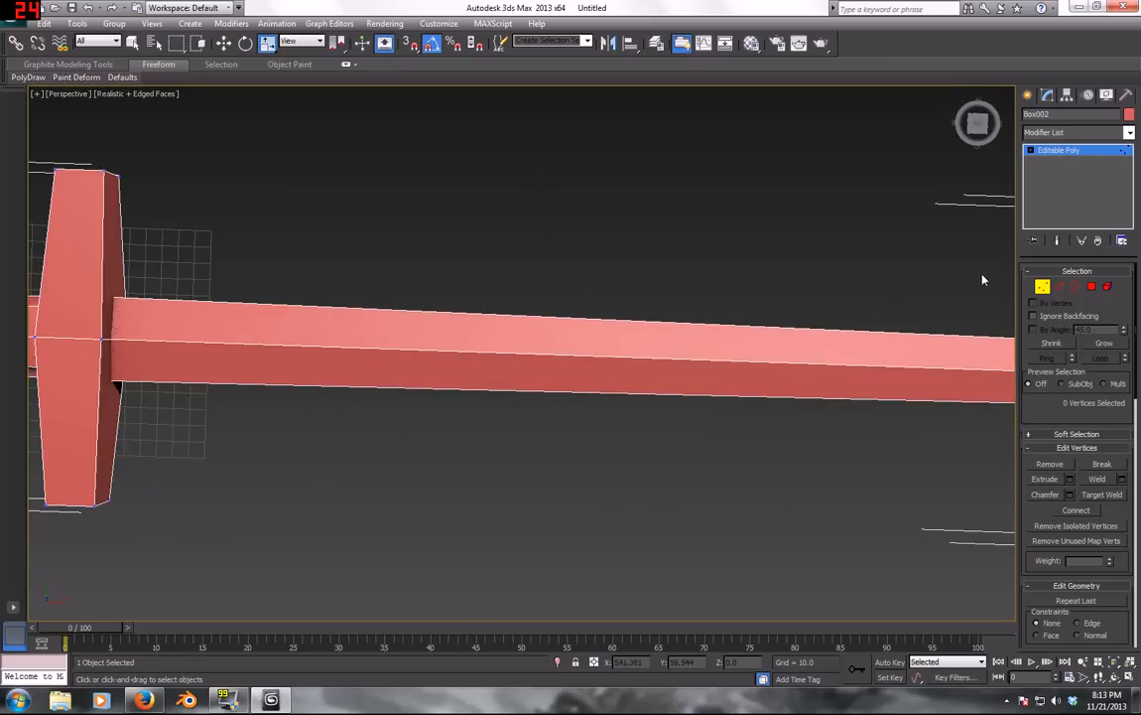
left_click(1058, 288)
left_click(639, 357)
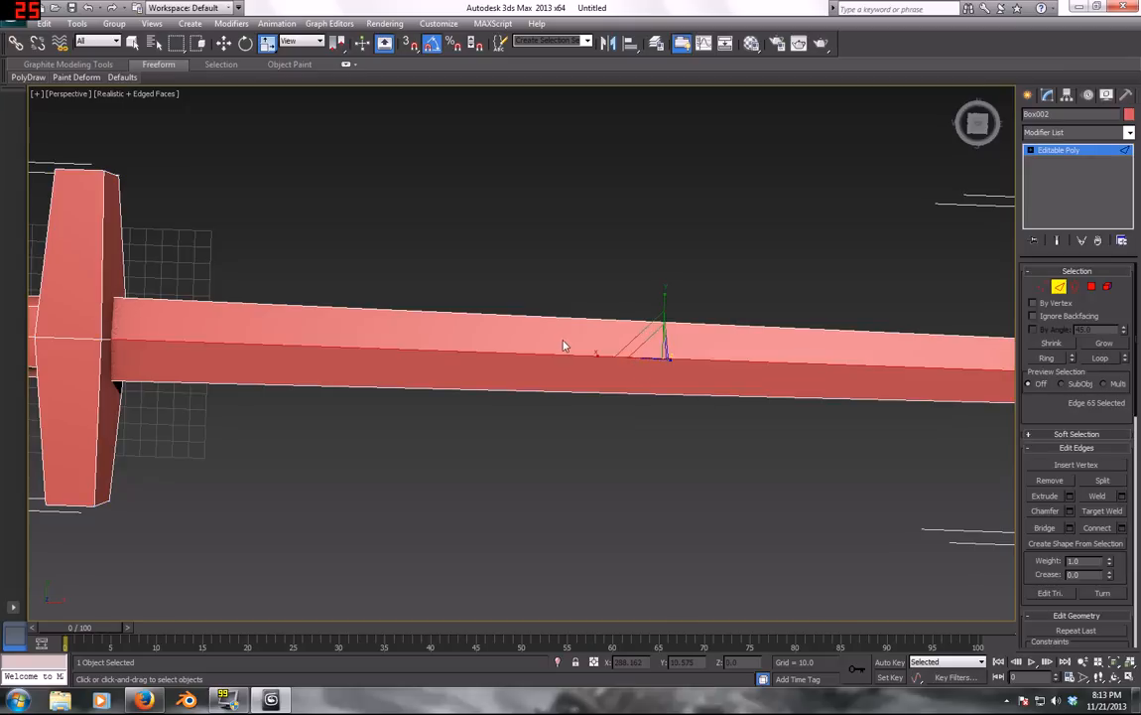
left_click_drag(587, 382, 595, 397)
middle_click_drag(614, 449, 707, 419, "alt")
middle_click_drag(805, 457, 777, 496)
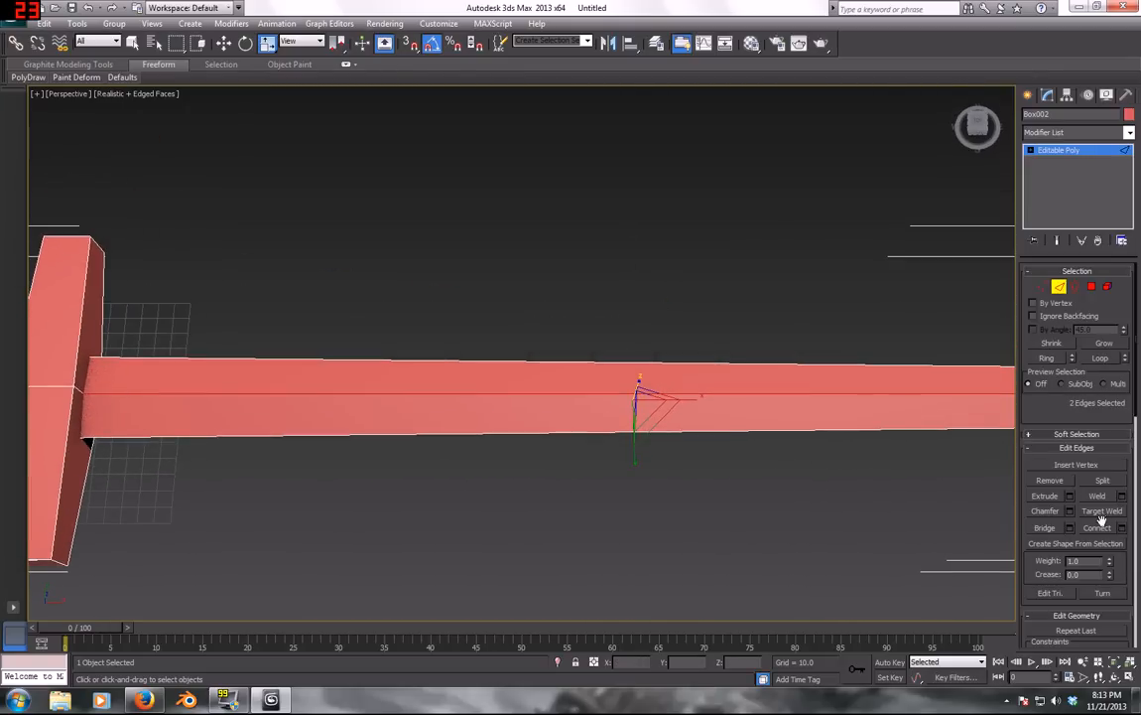
Extrude the blade's two center edges inward with a height of -6.888 and a width of 9.732
left_click(1071, 496)
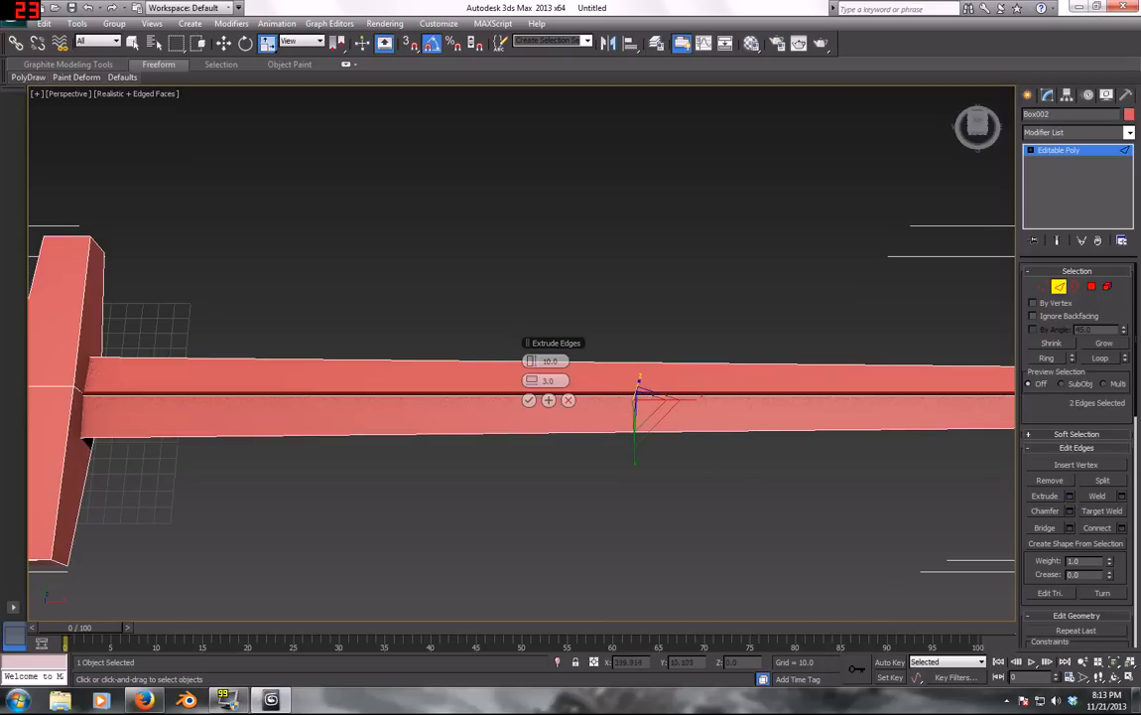
left_click_drag(532, 380, 449, 366)
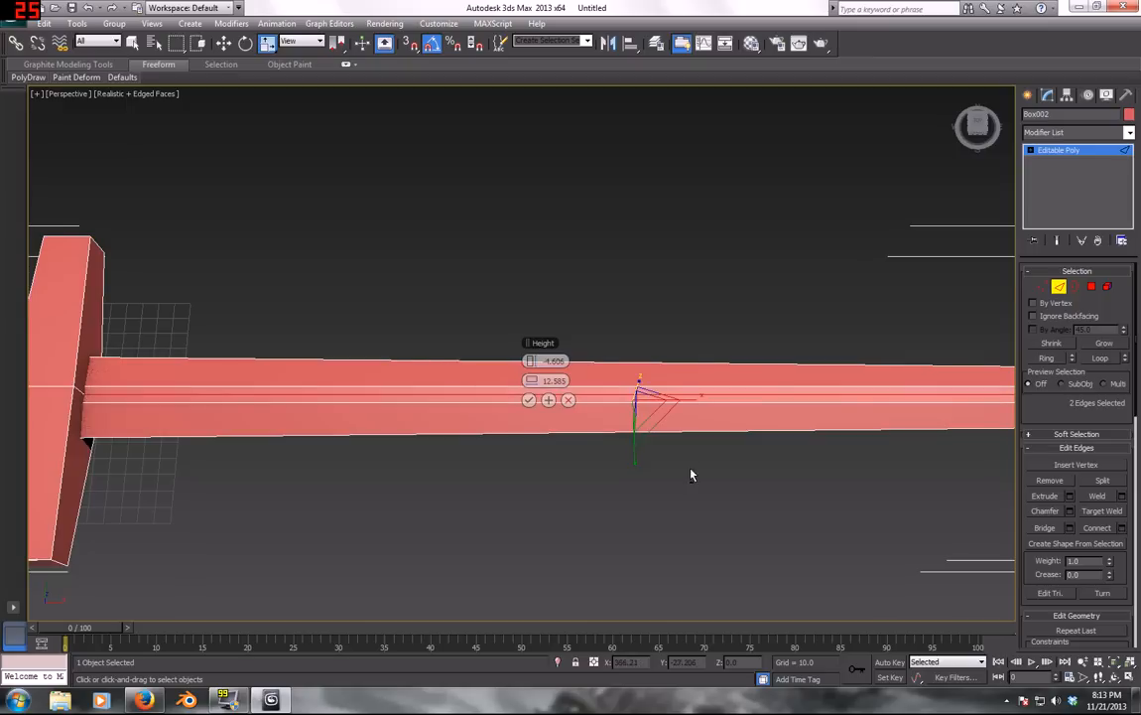
middle_click_drag(691, 474, 745, 376, "alt")
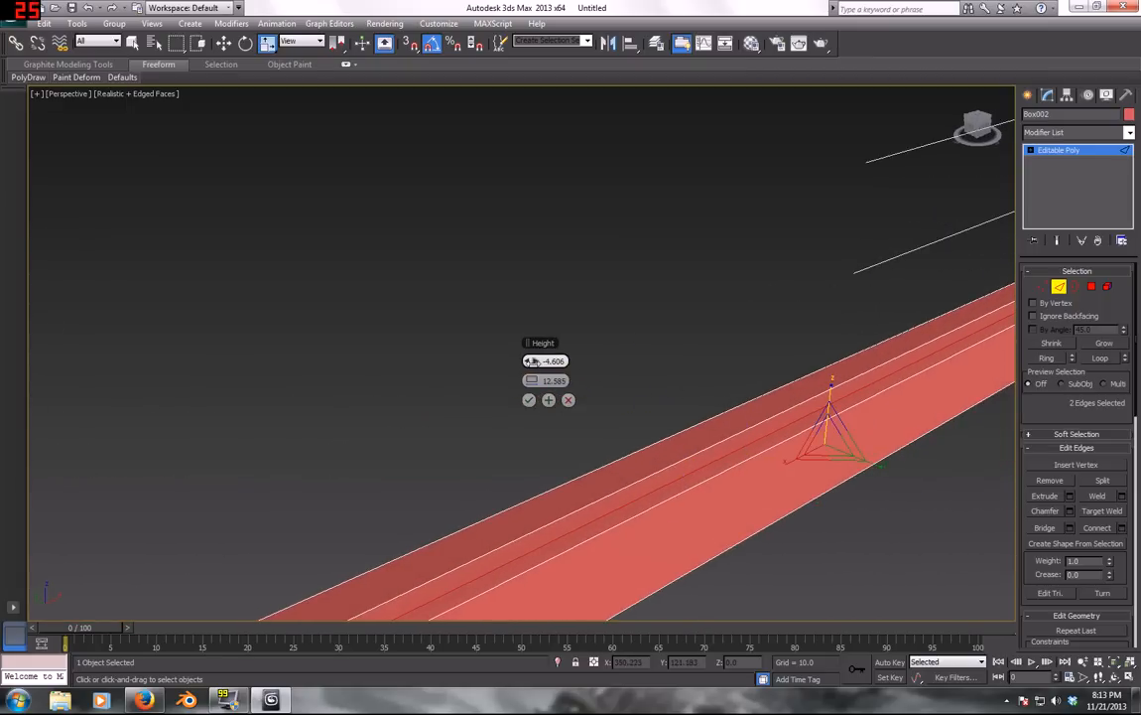
left_click_drag(532, 361, 517, 362)
middle_click_drag(523, 368, 580, 418, "alt")
left_click_drag(531, 380, 517, 383)
middle_click_drag(706, 419, 645, 457, "alt")
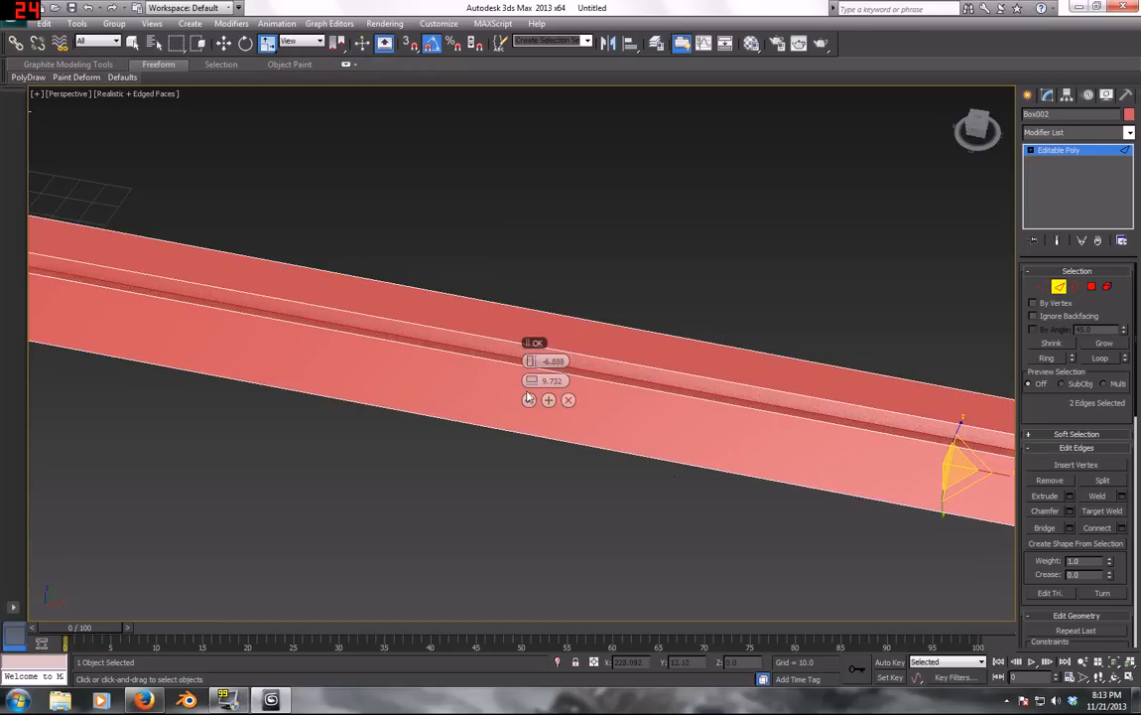
left_click(528, 401)
Clear the edge selection, leave edge mode, and switch to the Move tool
scroll(685, 437, "down", 3)
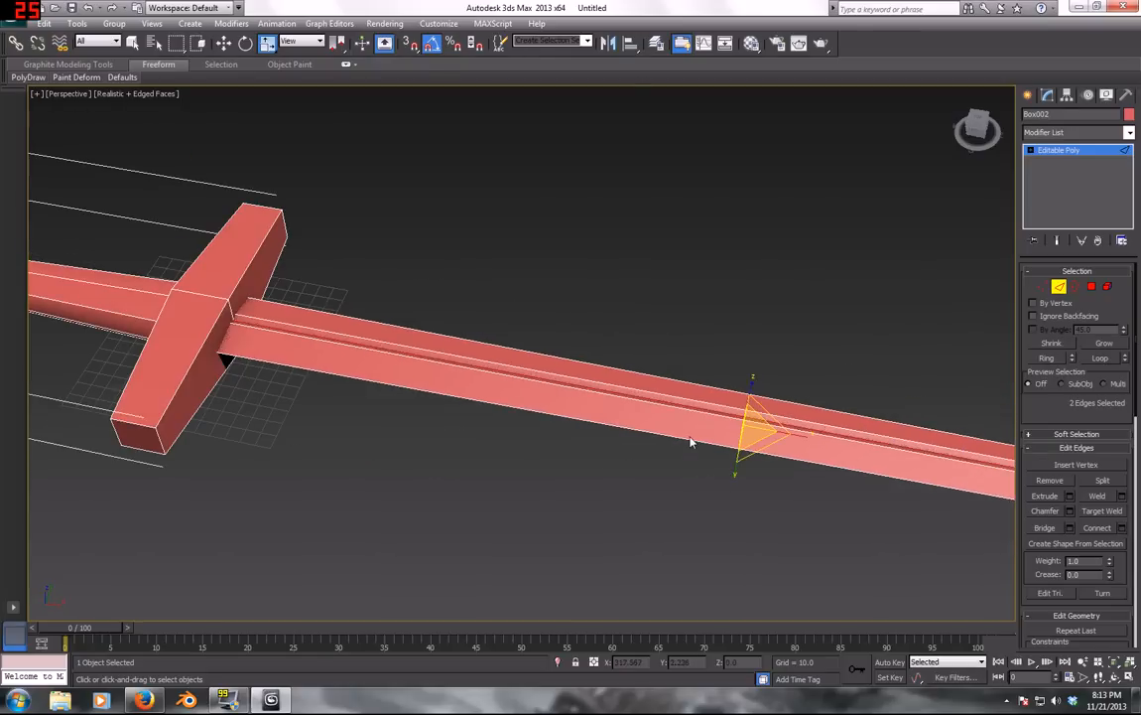
left_click(679, 359)
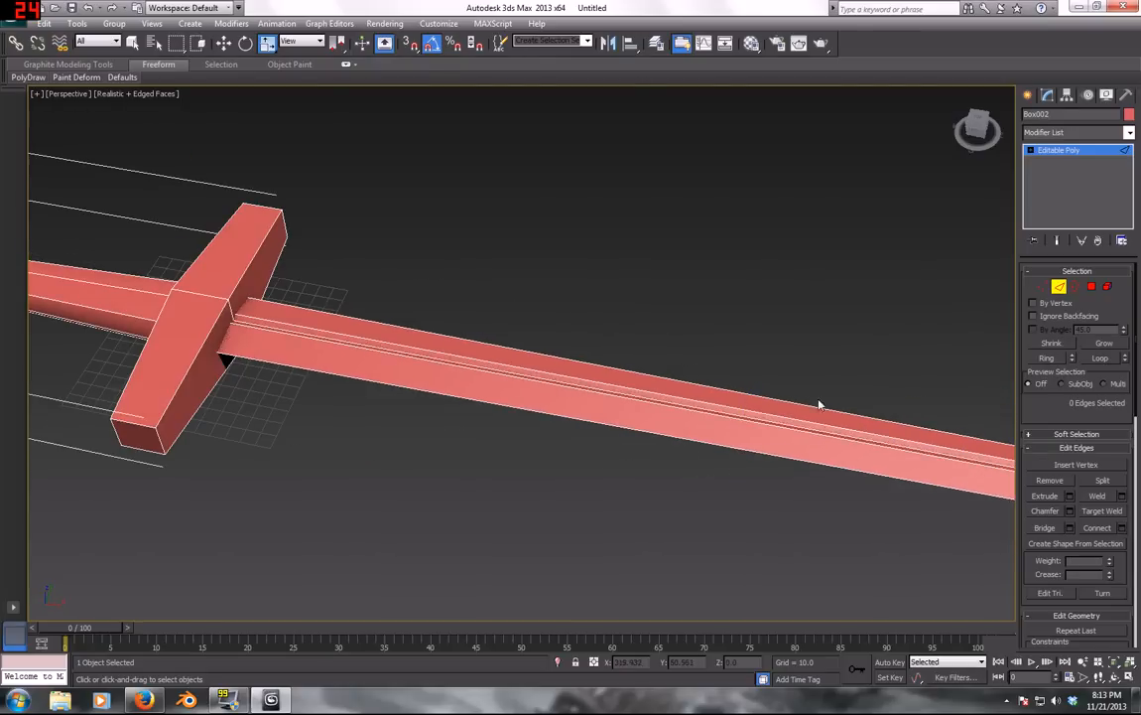
left_click(1059, 286)
scroll(645, 412, "down", 4)
scroll(794, 481, "up", 8)
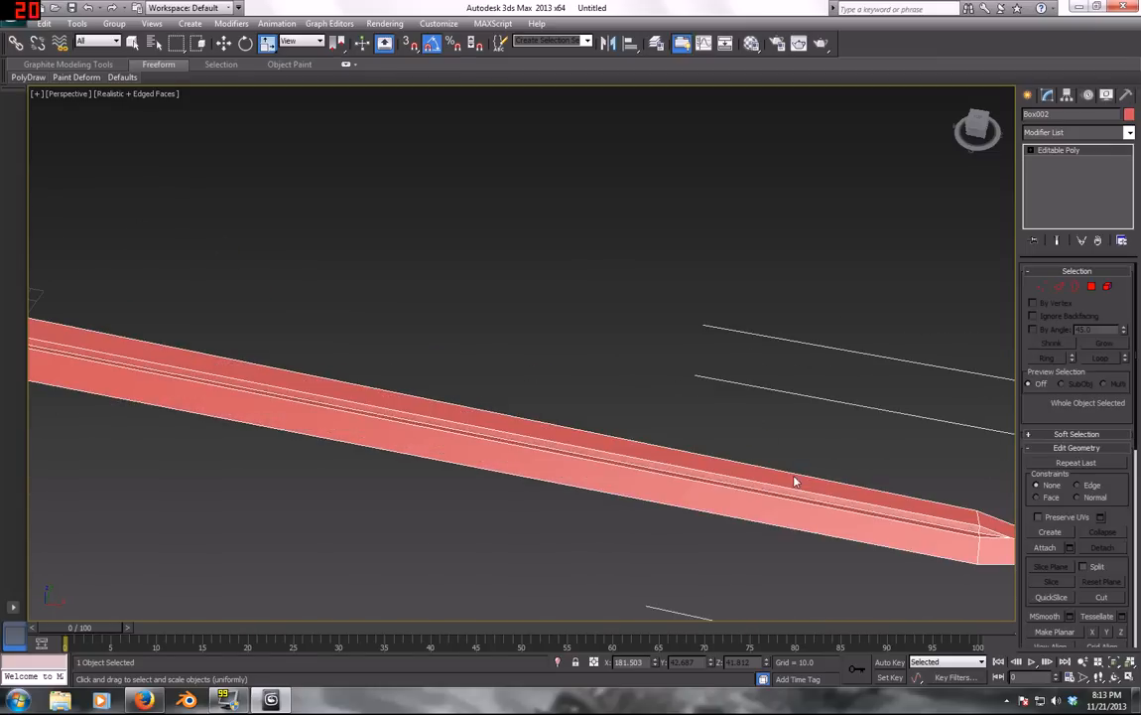
scroll(715, 452, "down", 6)
scroll(585, 392, "up", 5)
right_click(627, 412)
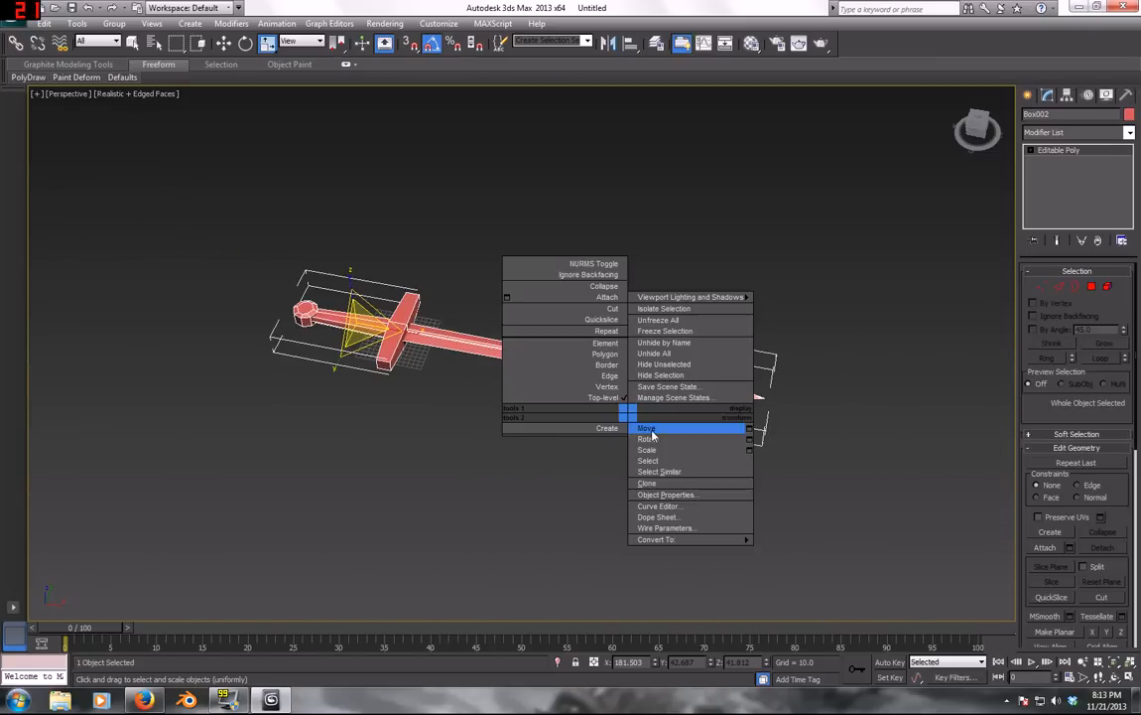
left_click(646, 427)
scroll(622, 400, "down", 3)
left_click(525, 385)
middle_click_drag(525, 386, 556, 357, "alt")
left_click(522, 367)
scroll(522, 386, "up", 5)
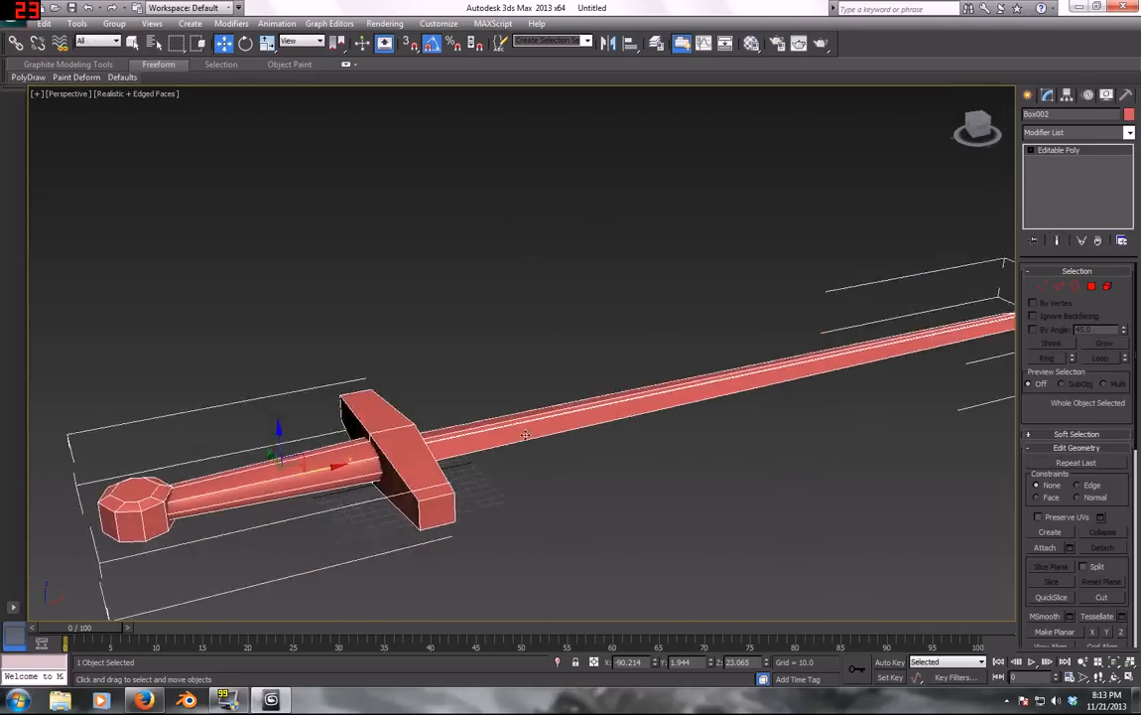
middle_click_drag(525, 435, 591, 416, "alt")
scroll(591, 416, "up", 3)
Select the crossguard's two end faces in polygon mode and scale them to 49% along Z
left_click(1092, 287)
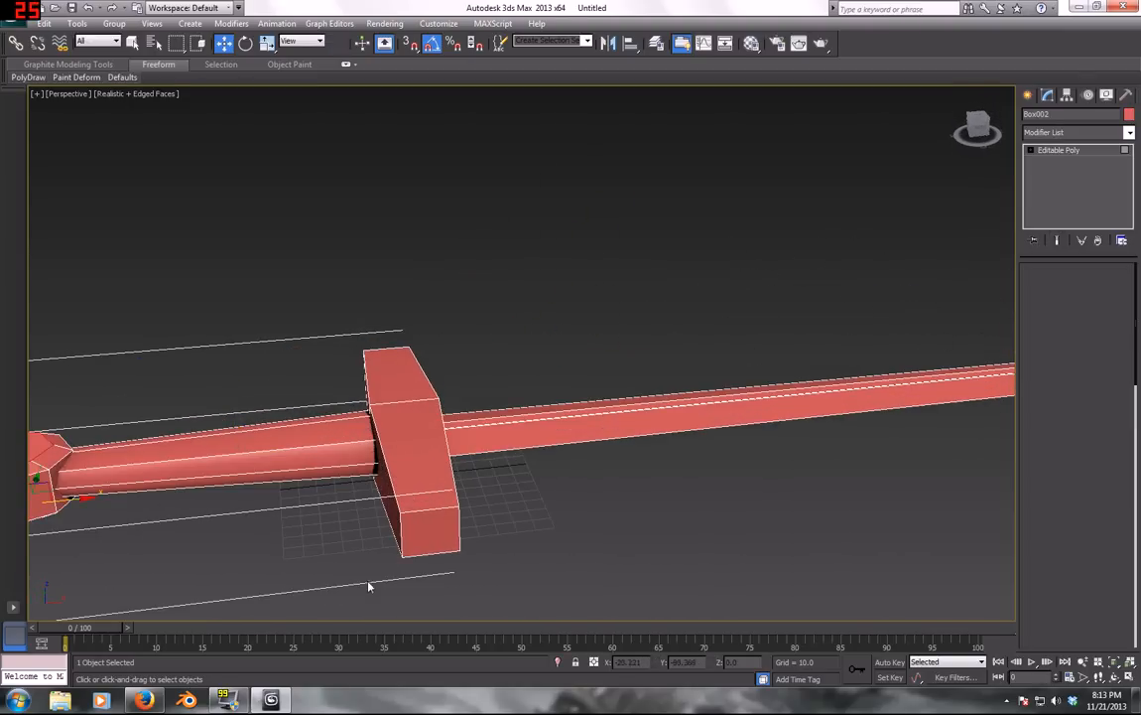
left_click(422, 501)
middle_click_drag(422, 501, 359, 517, "alt")
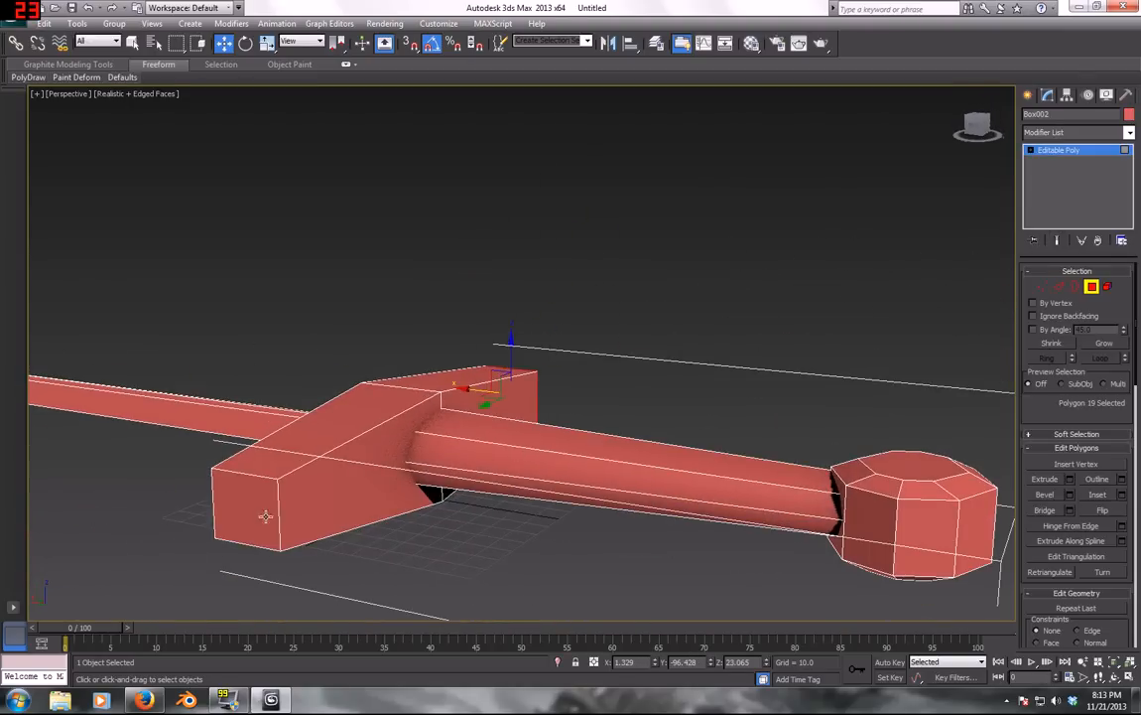
left_click(232, 514, "ctrl")
key("r")
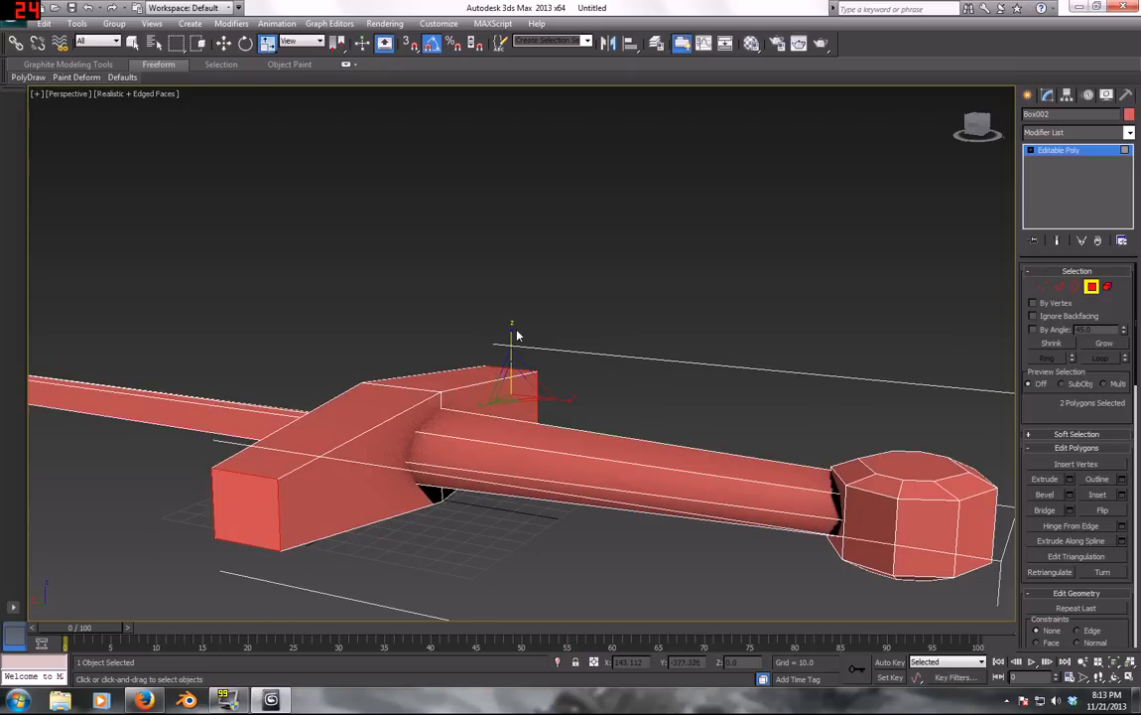
left_click_drag(512, 331, 529, 383)
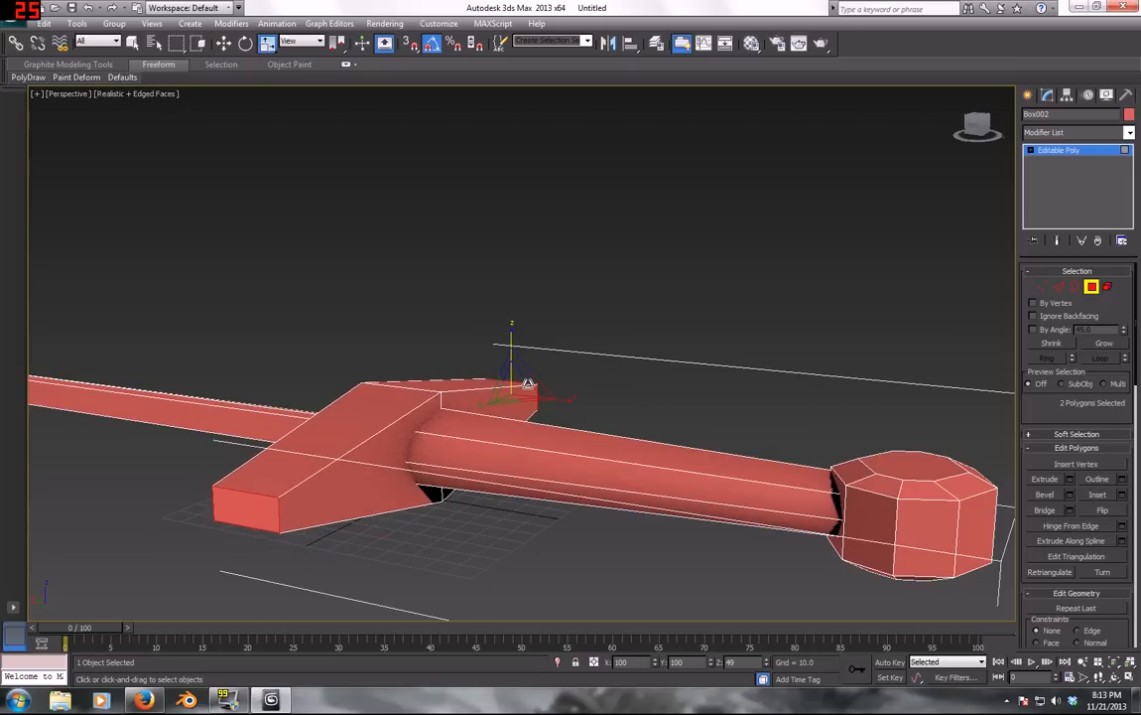
middle_click_drag(527, 383, 595, 375, "alt")
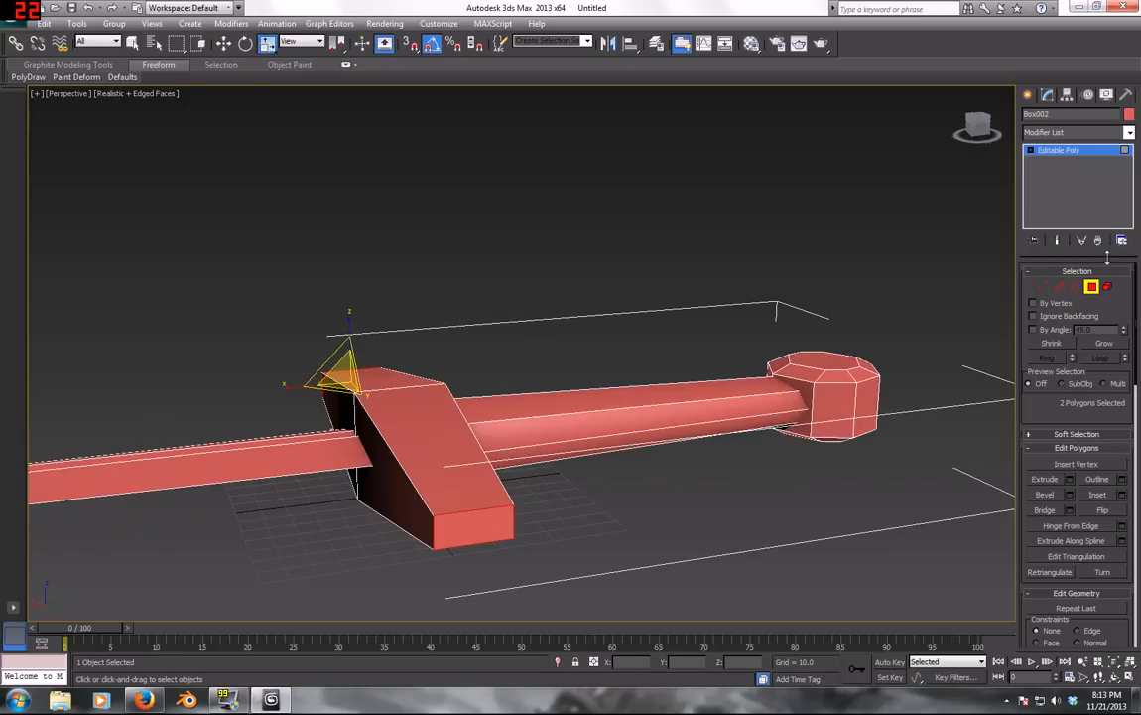
Select the whole crossguard element and scale it thinner along Z
left_click(1108, 287)
left_click(383, 373)
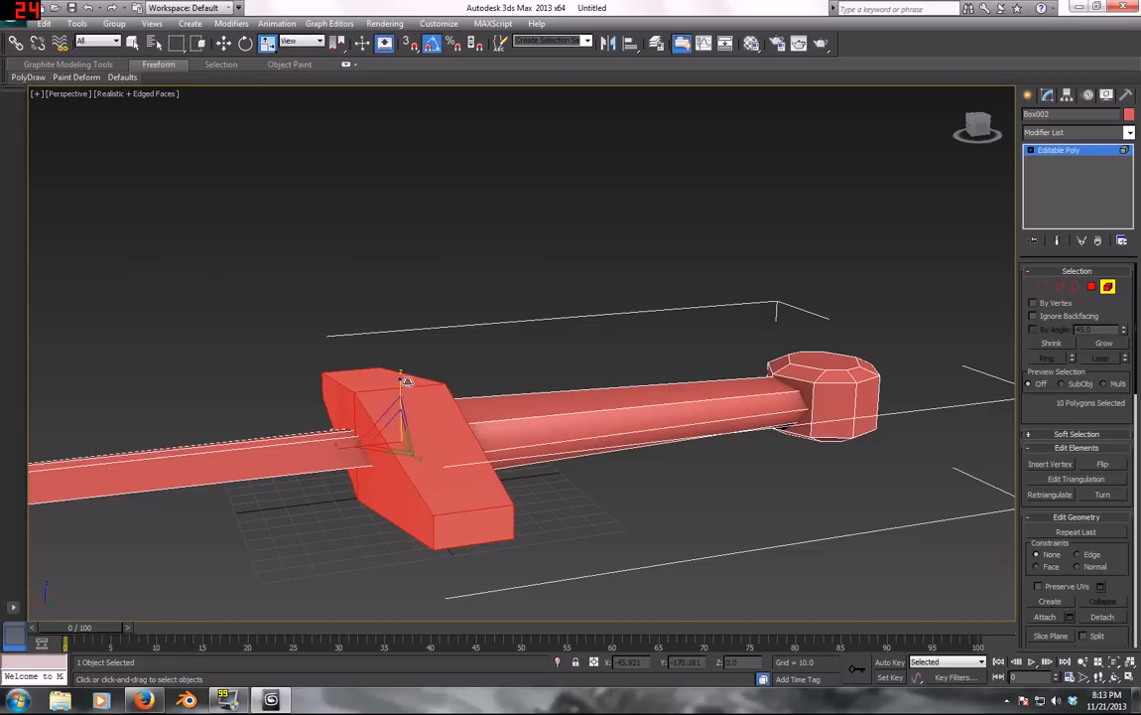
left_click_drag(402, 383, 403, 400)
middle_click_drag(403, 400, 502, 453, "alt")
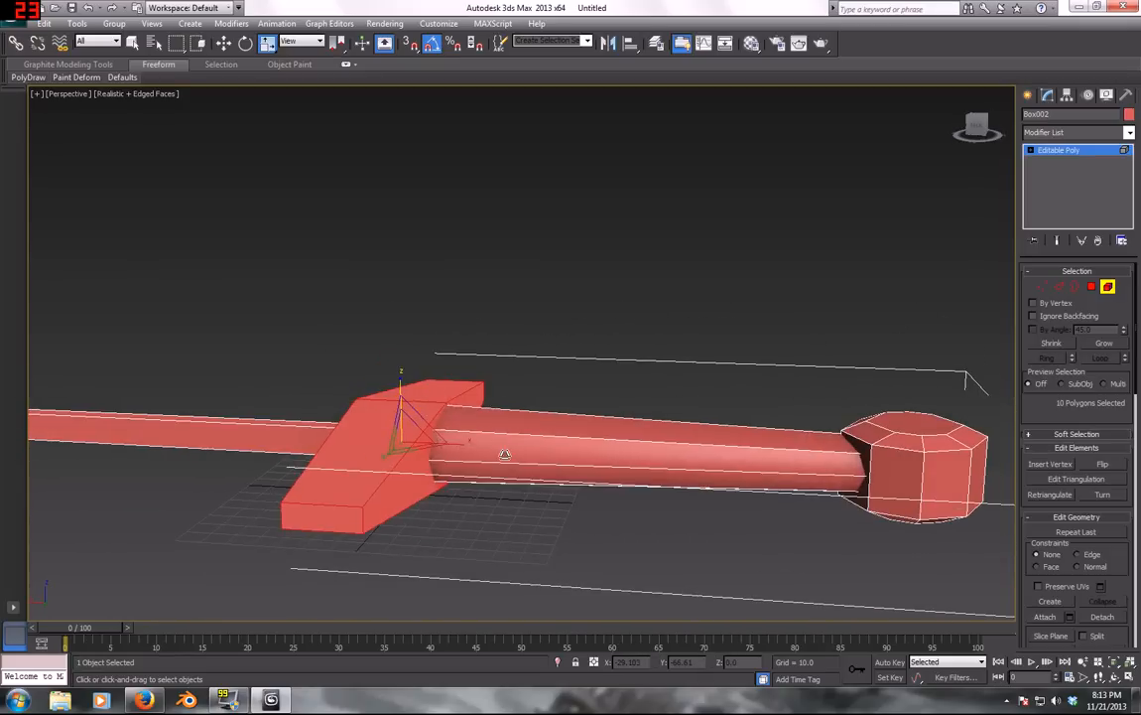
Select the handle element and scale it to 75% along Z
left_click(503, 454)
left_click_drag(641, 387, 644, 401)
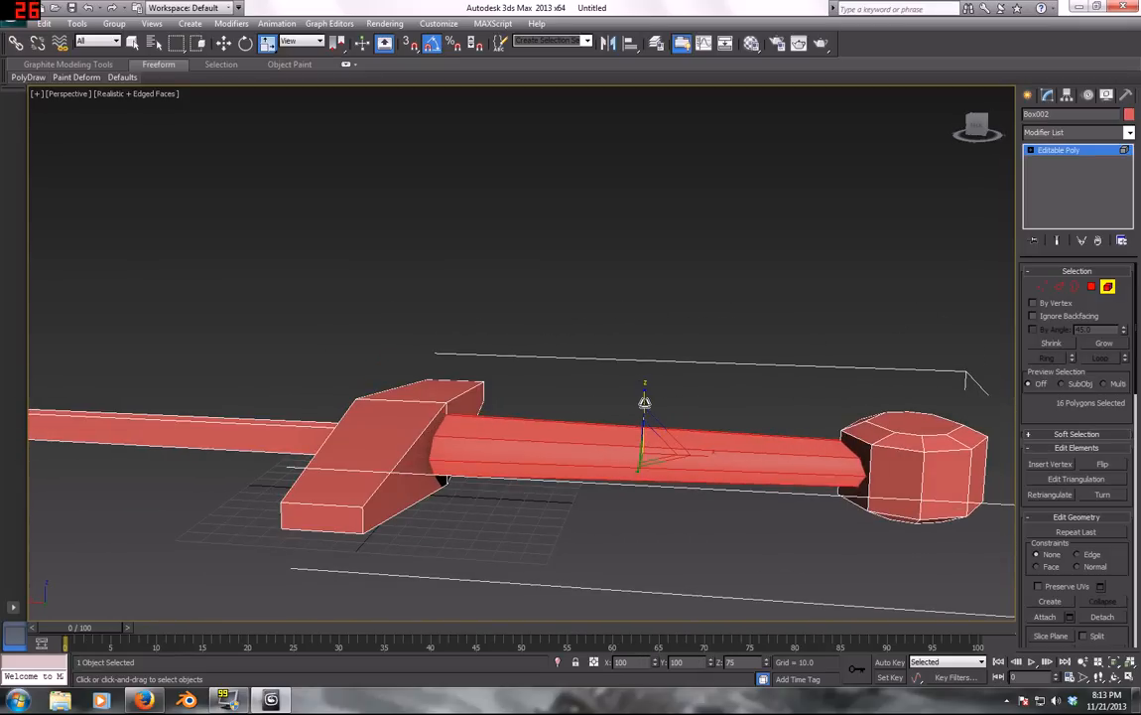
middle_click_drag(417, 427, 380, 420, "alt")
Clear the element selection, turn off the viewport's edged-face display, and deselect the sword
left_click(447, 433)
left_click(380, 392, "ctrl")
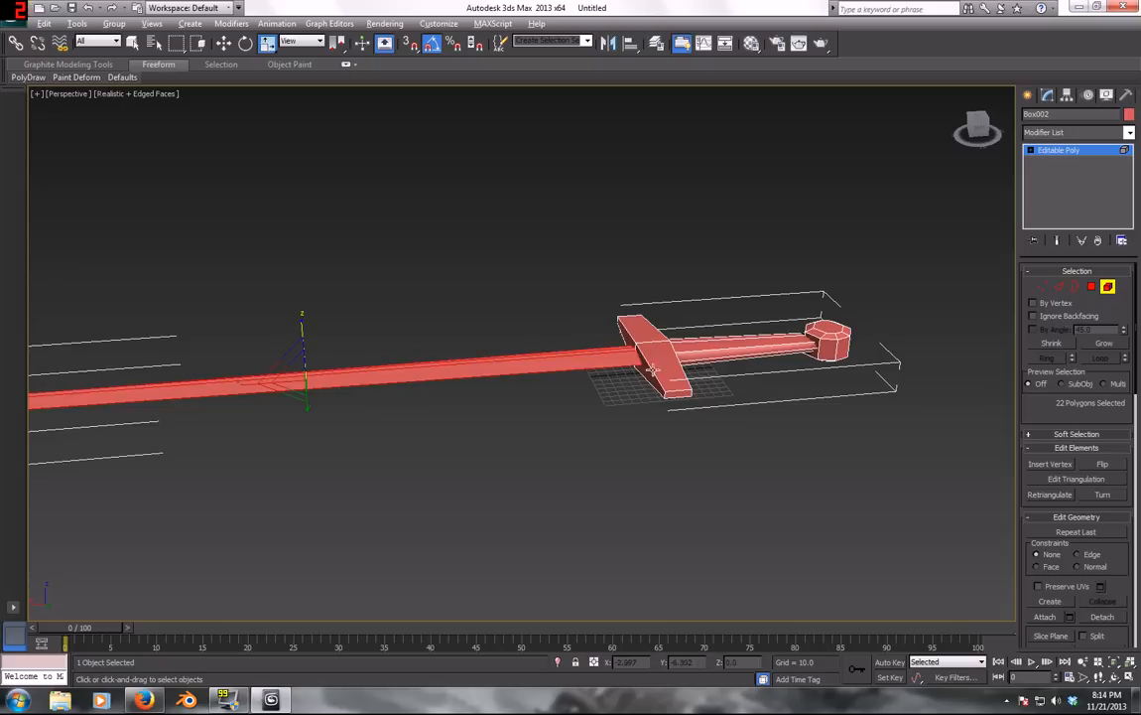
middle_click_drag(653, 370, 631, 400, "alt")
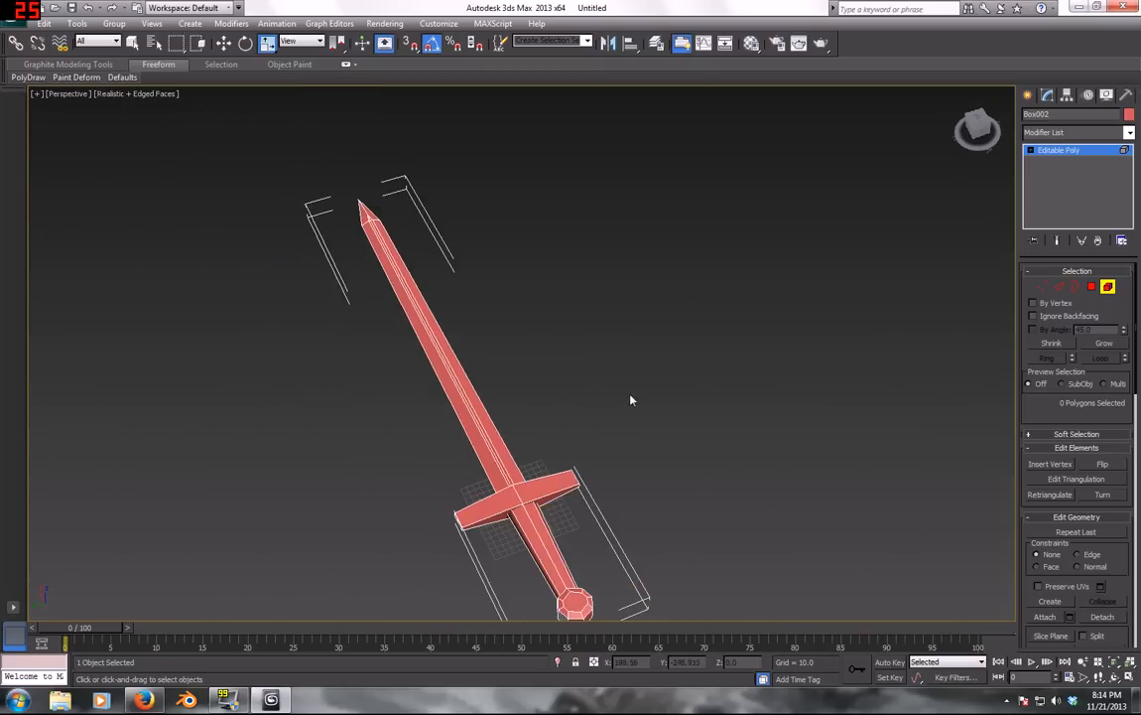
key("F4")
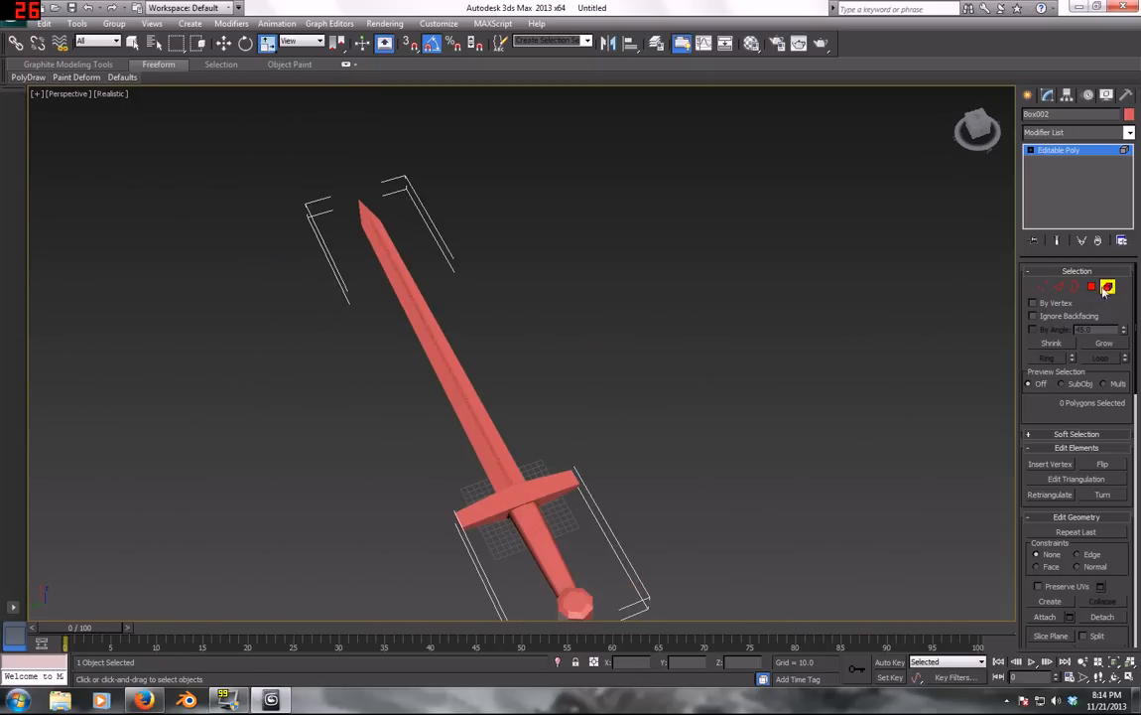
left_click(632, 408)
mouse_move(632, 408)
middle_mouse_down("alt")
mouse_move(616, 423)
mouse_move(655, 417)
mouse_move(612, 401)
middle_mouse_up("alt")
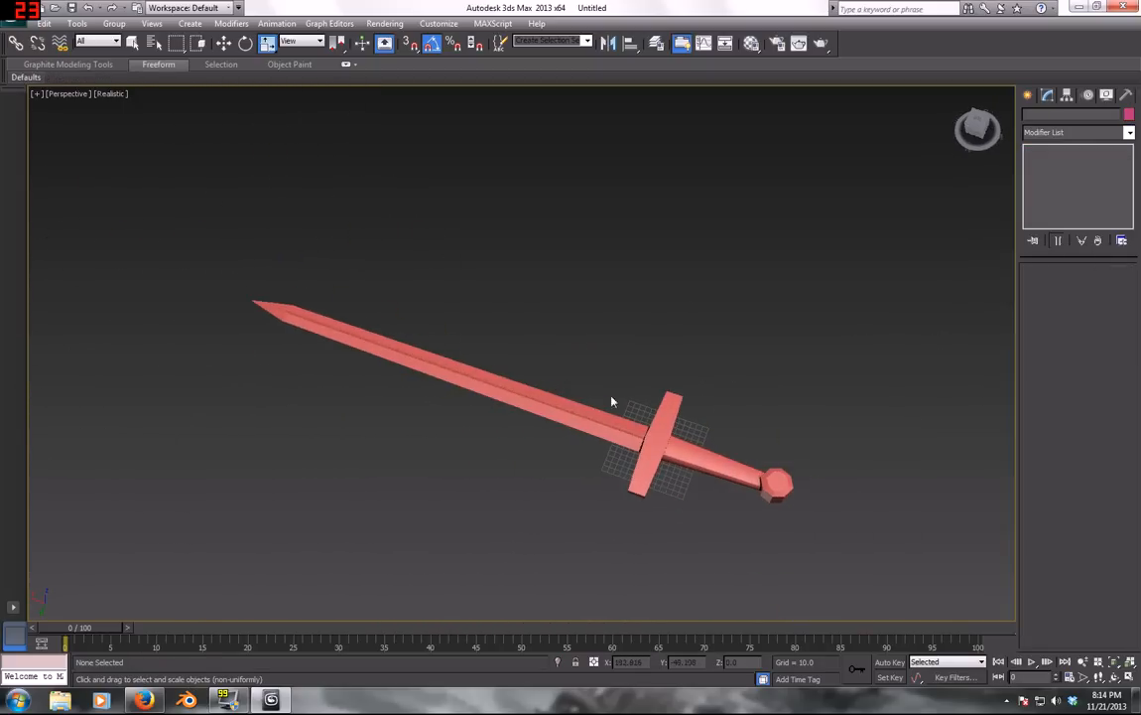
Reselect the sword and examine its overall shape and the joint between the blade and crossguard
scroll(674, 408, "up", 4)
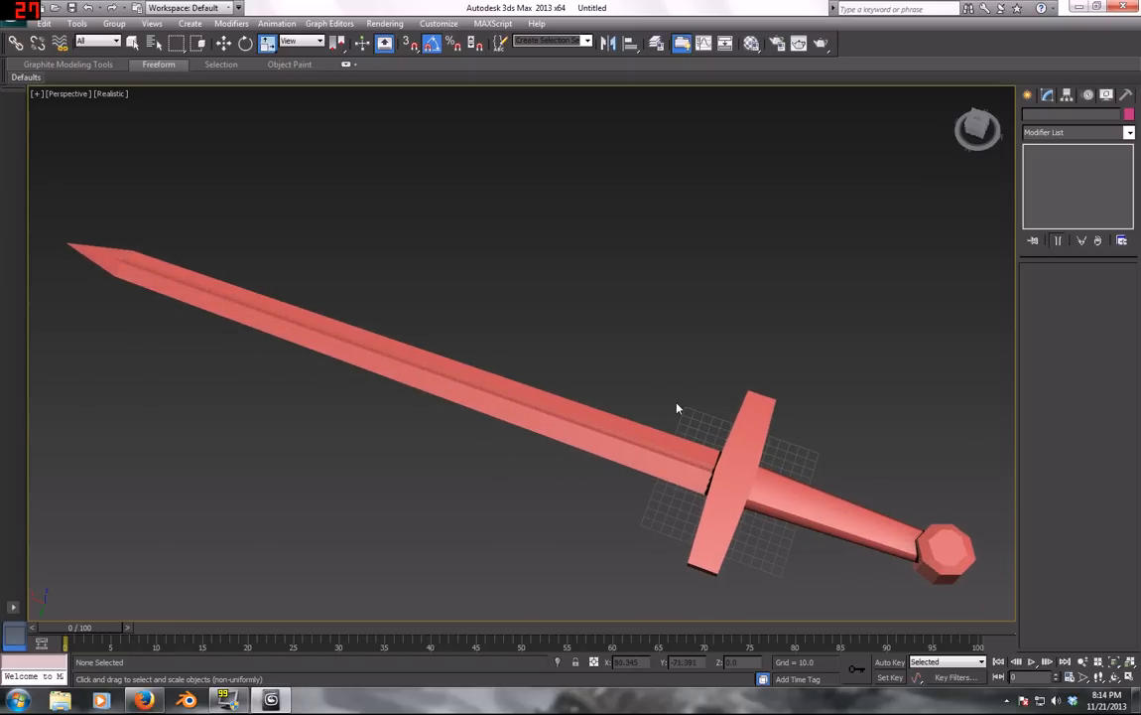
middle_click_drag(706, 433, 621, 383, "alt")
left_click(657, 479)
key("z")
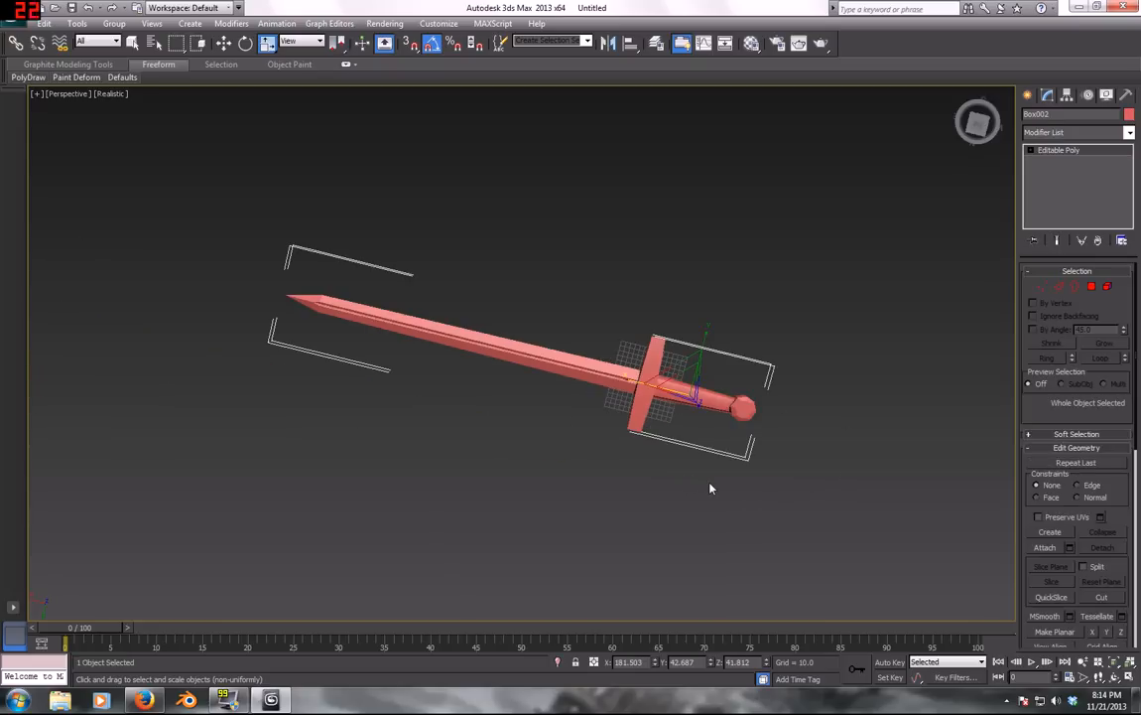
middle_click_drag(711, 487, 705, 378, "alt")
scroll(752, 340, "up", 5)
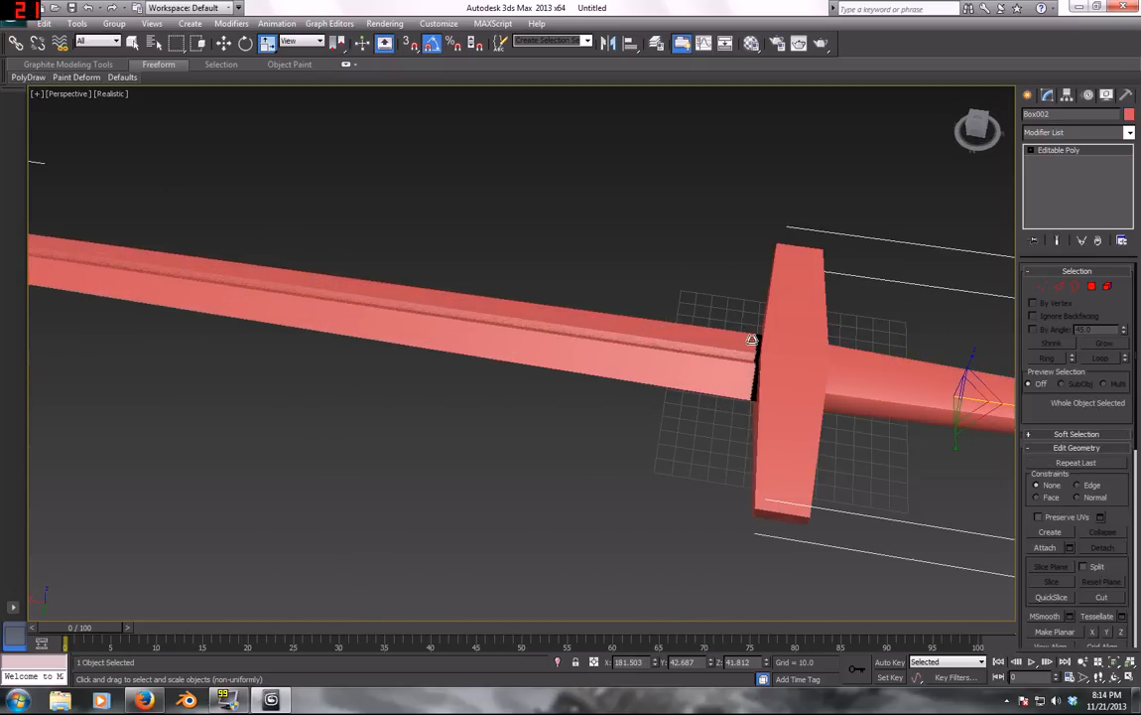
Assign smoothing group 1 to all polygons of the handle element, then clear the selection
middle_click_drag(753, 340, 505, 345)
left_click(1108, 287)
left_click(715, 448)
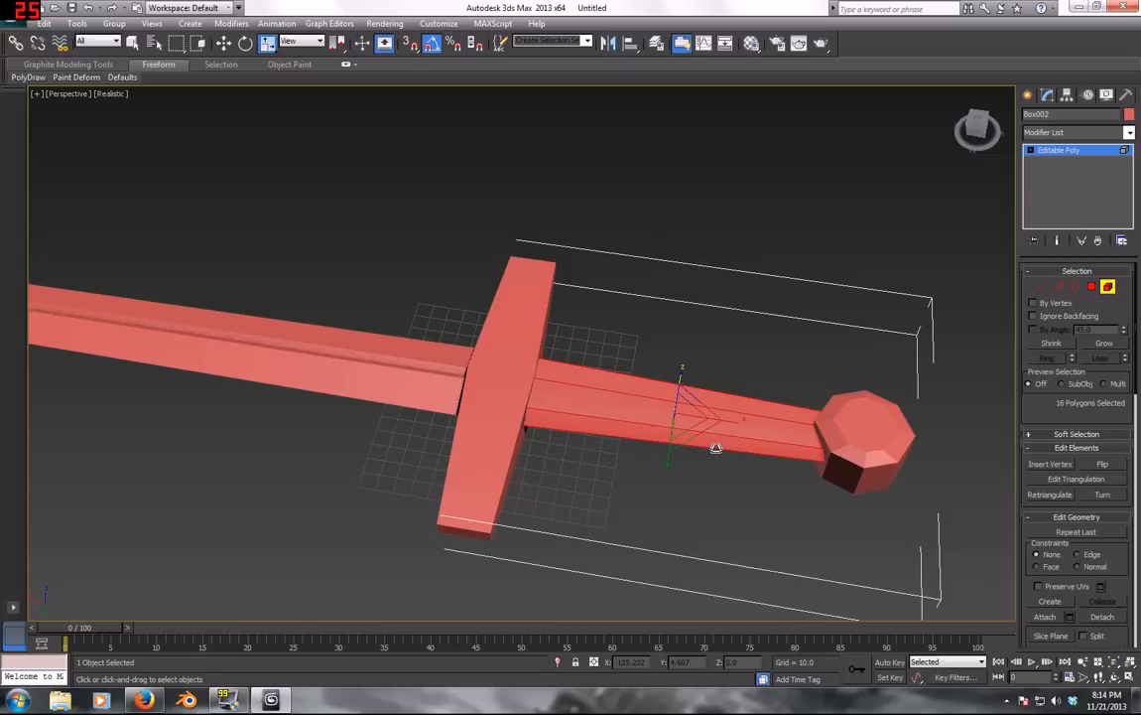
scroll(1124, 592, "down", 10)
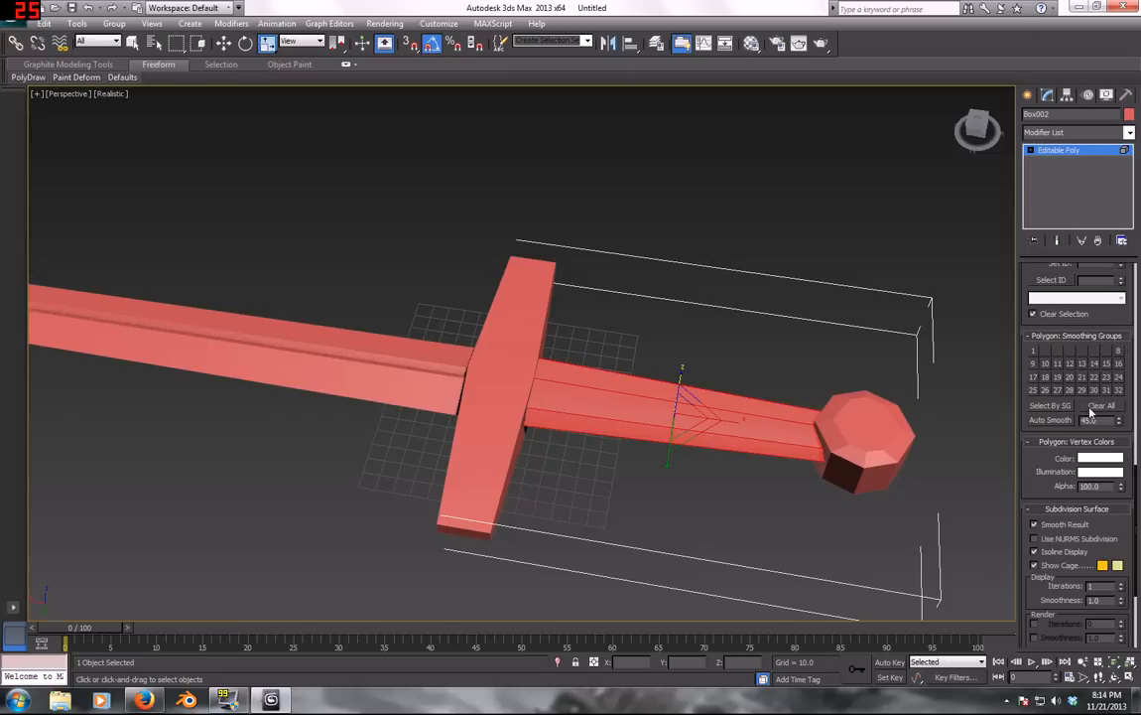
right_click(739, 506)
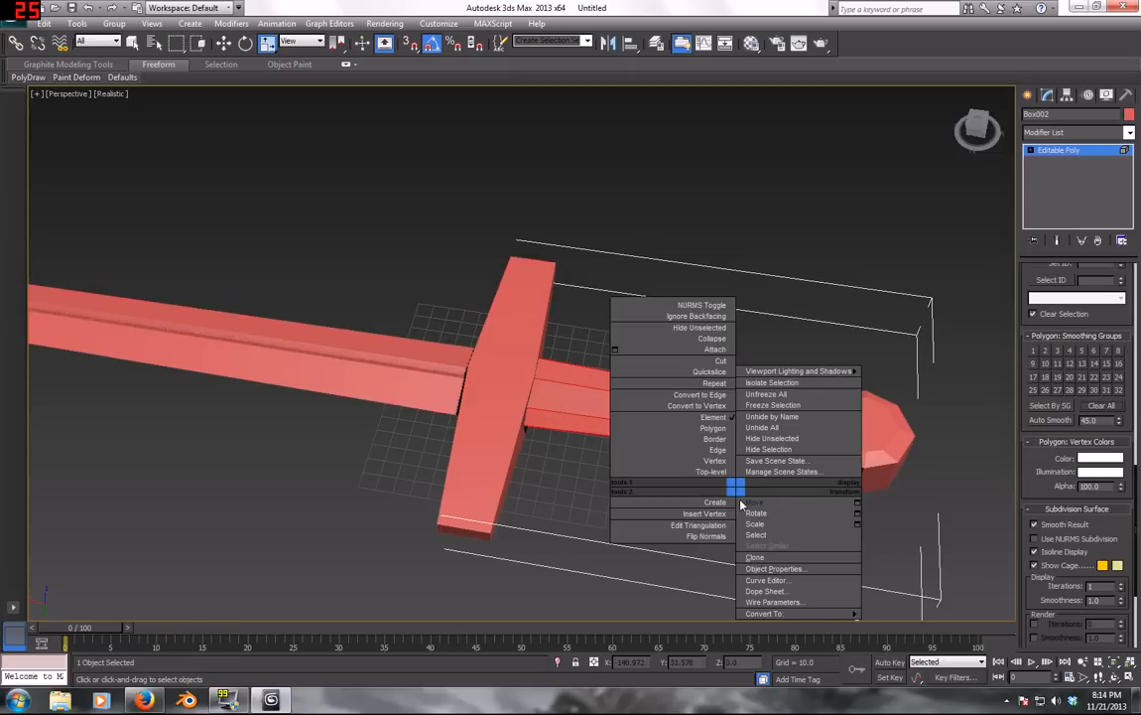
left_click(715, 428)
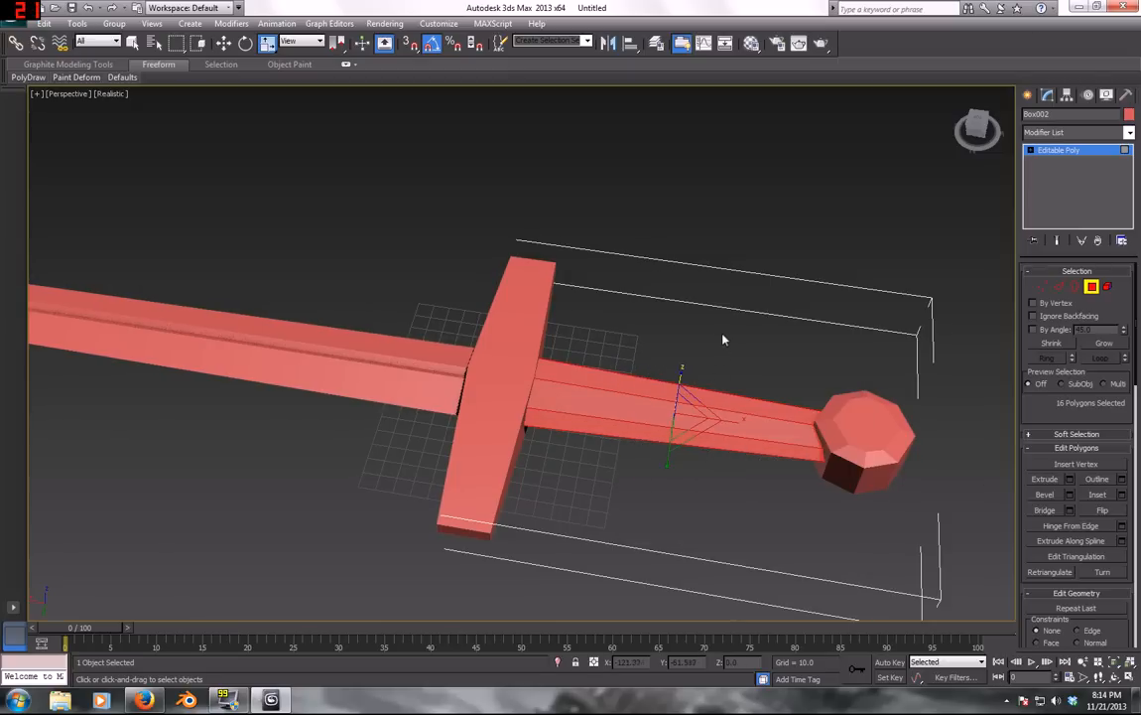
left_click_drag(708, 303, 836, 548)
left_click_drag(1121, 629, 1078, 6)
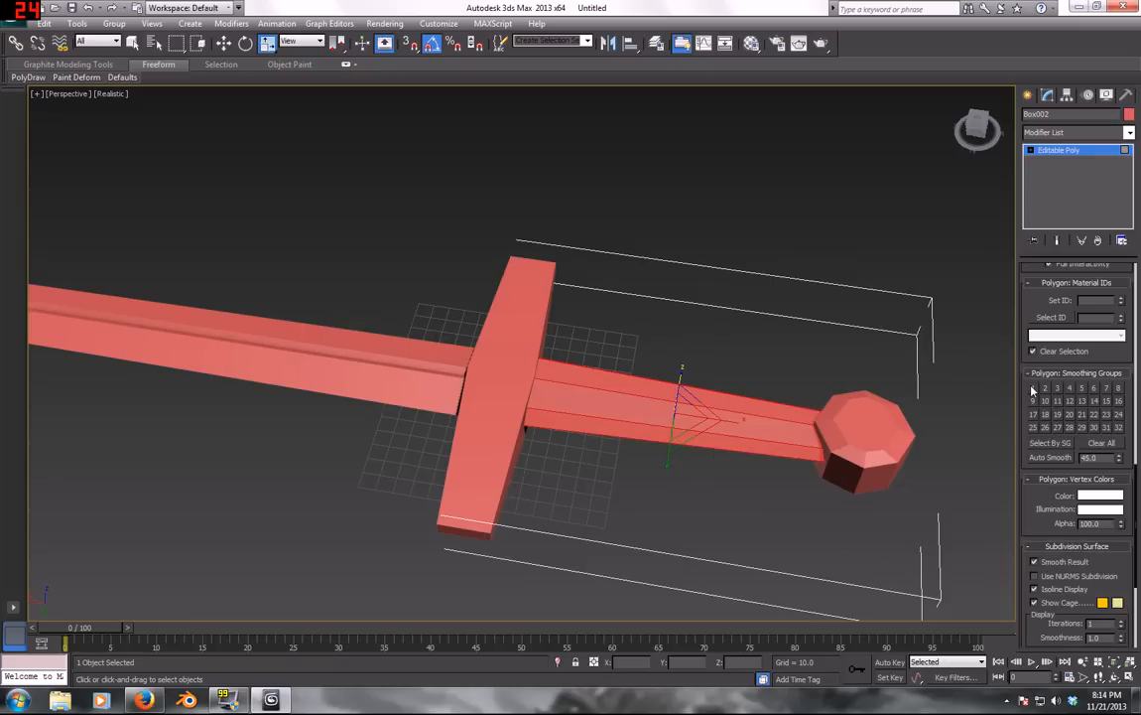
left_click(784, 299)
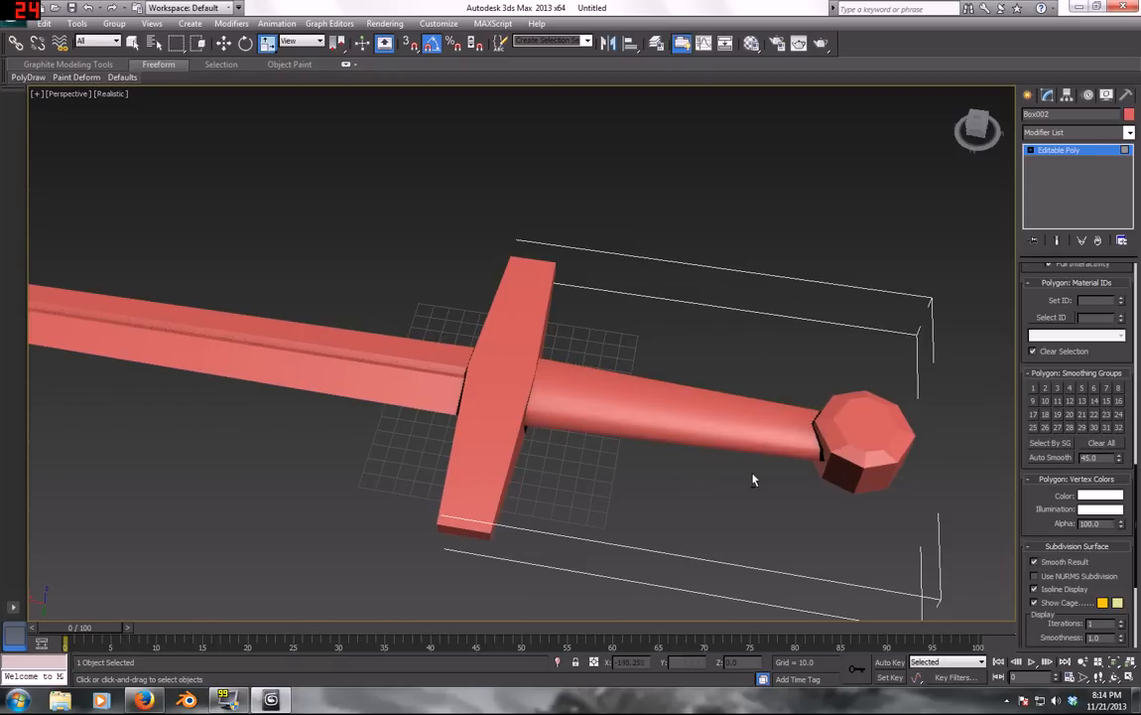
Select the entire pommel element, assign it to smoothing group 1, and clear the selection
middle_click_drag(752, 479, 707, 500, "alt")
right_click(703, 496)
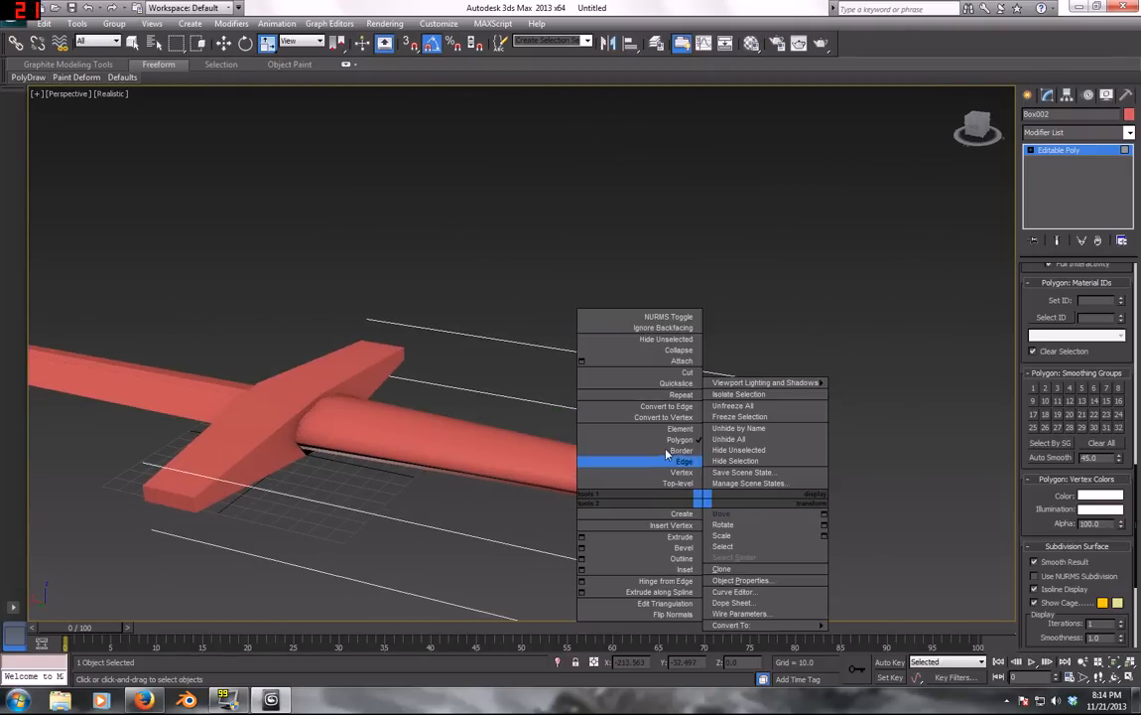
left_click(680, 428)
left_click(695, 482)
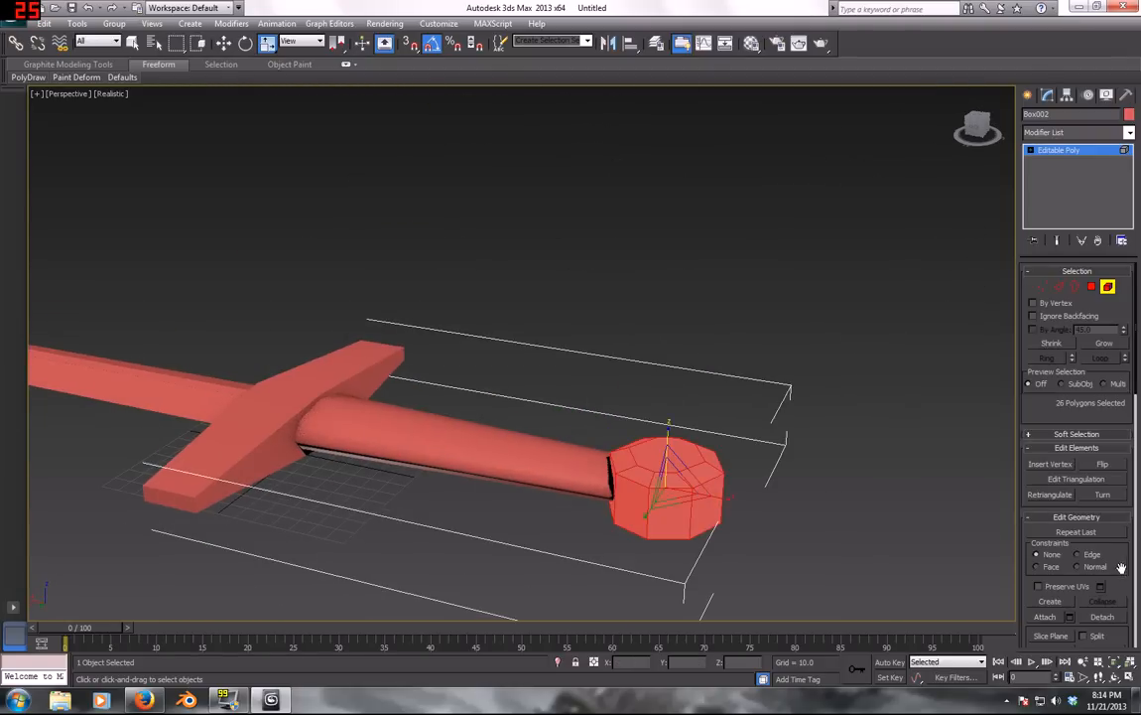
scroll(1121, 566, "down", 5)
left_click(1033, 416)
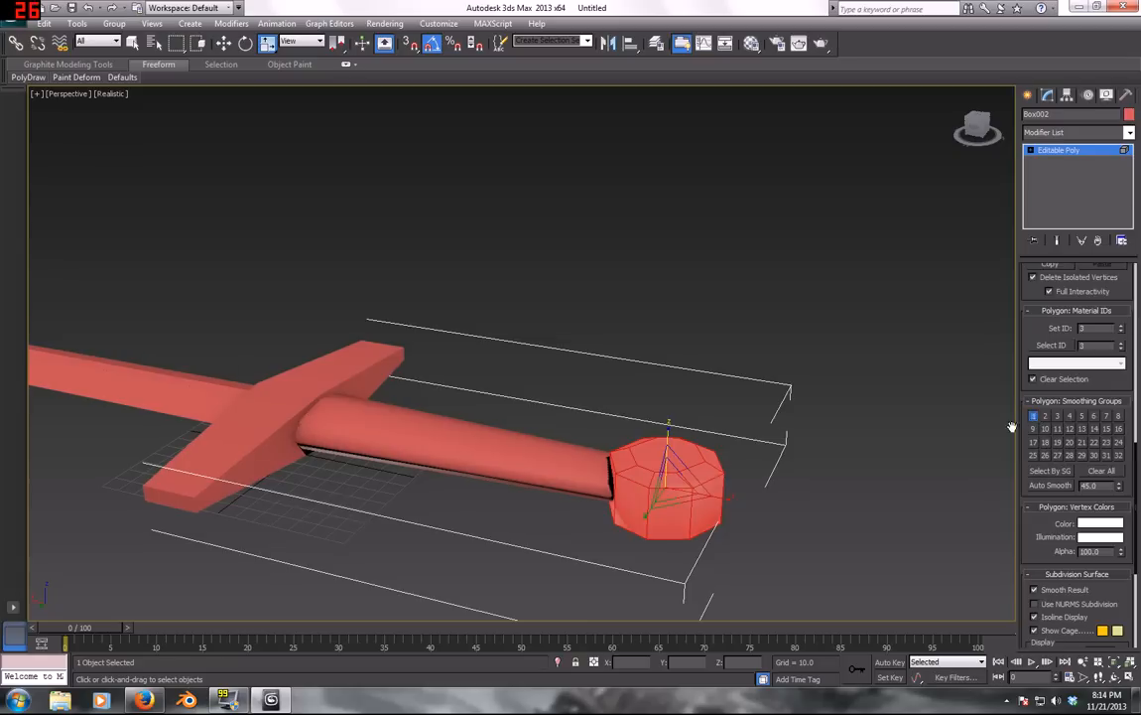
key("w")
left_click(838, 511)
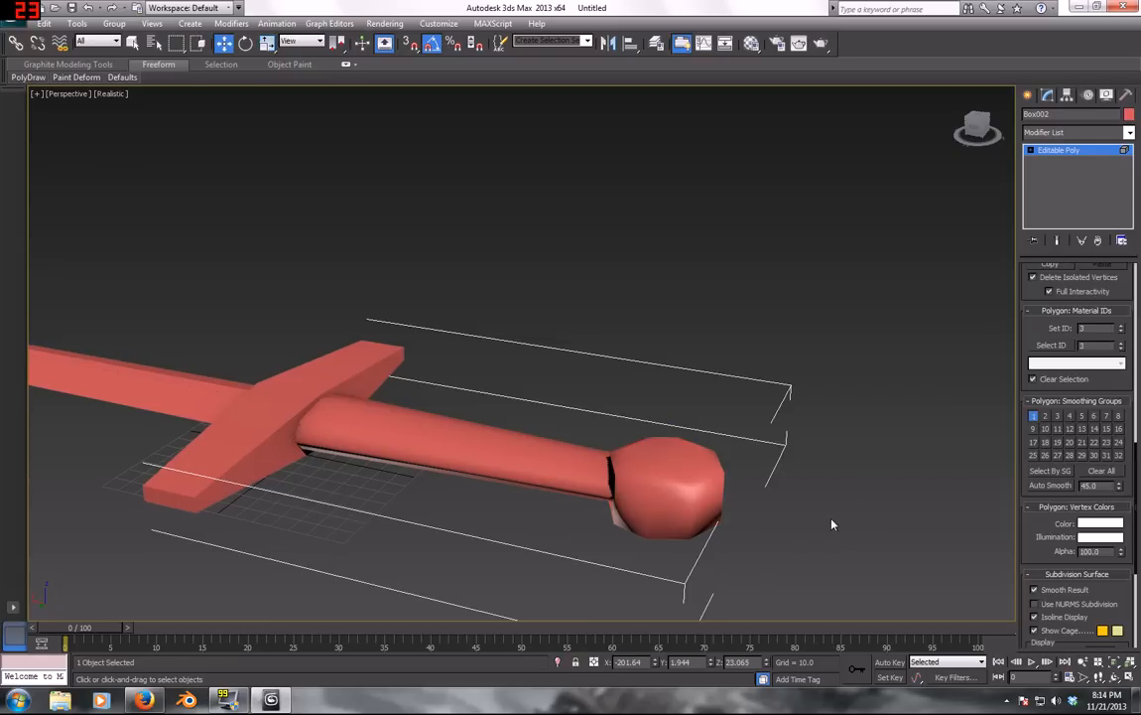
Select the pommel's caps and bevels without its side polygons and put them in smoothing group 2 instead of 1
middle_click_drag(833, 522, 728, 502, "alt")
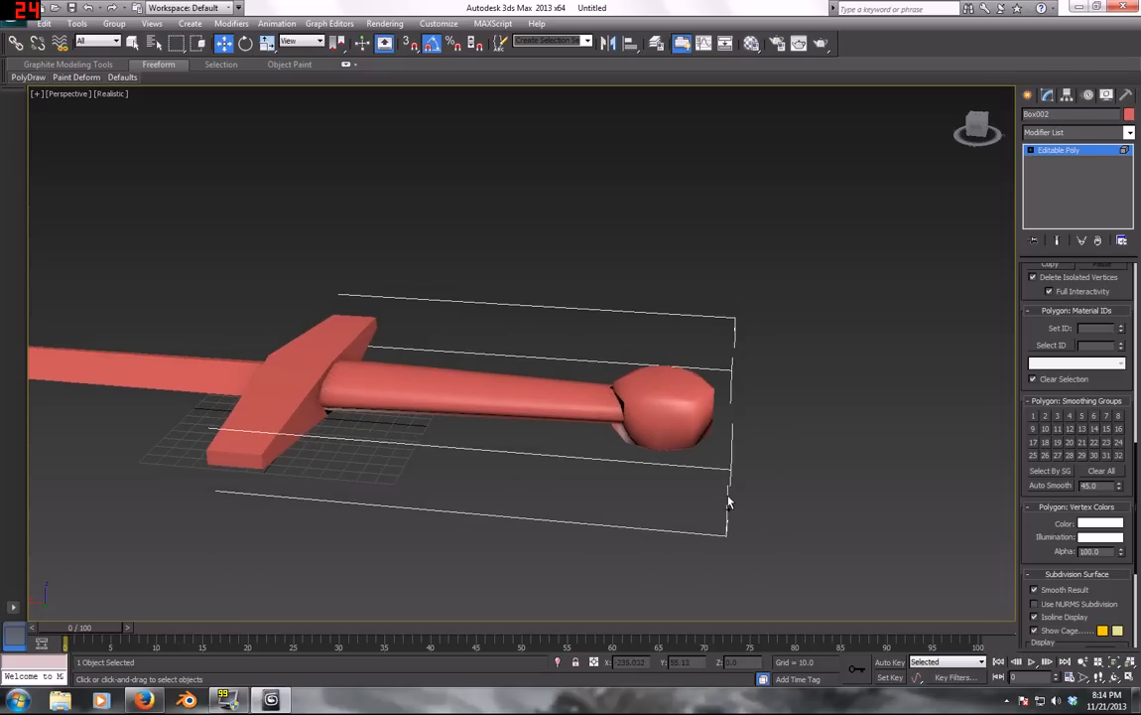
left_click(695, 427)
scroll(739, 454, "up", 3)
right_click(710, 452)
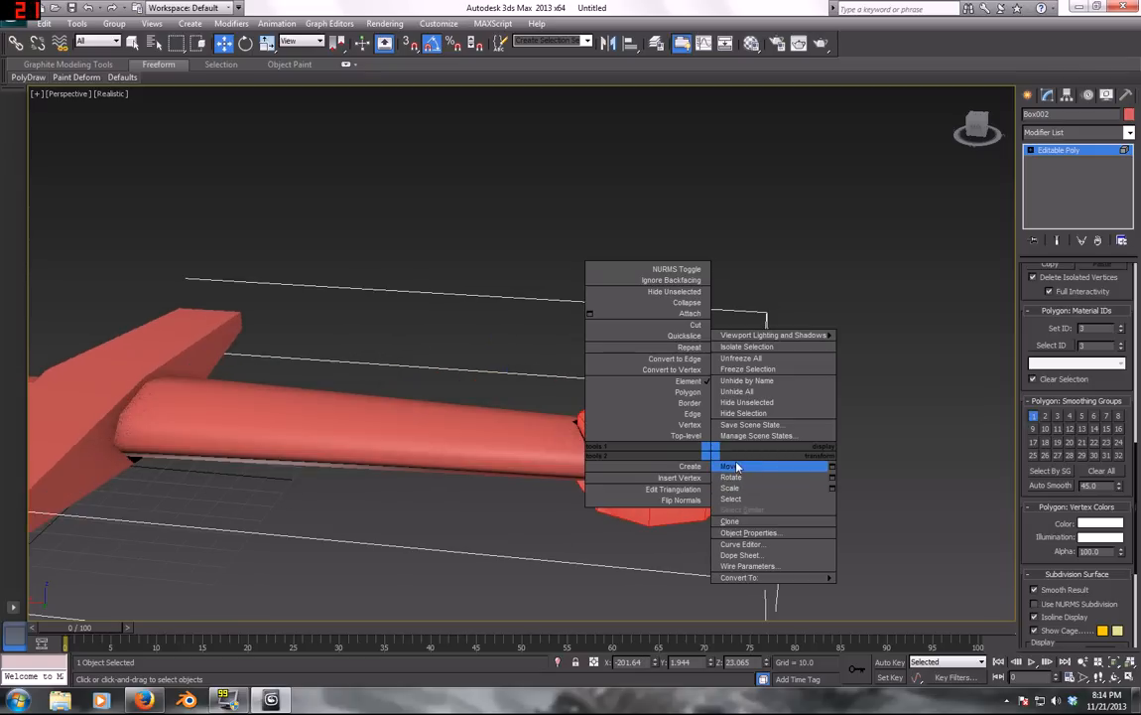
left_click(686, 392)
key("alt+w")
right_click(855, 204)
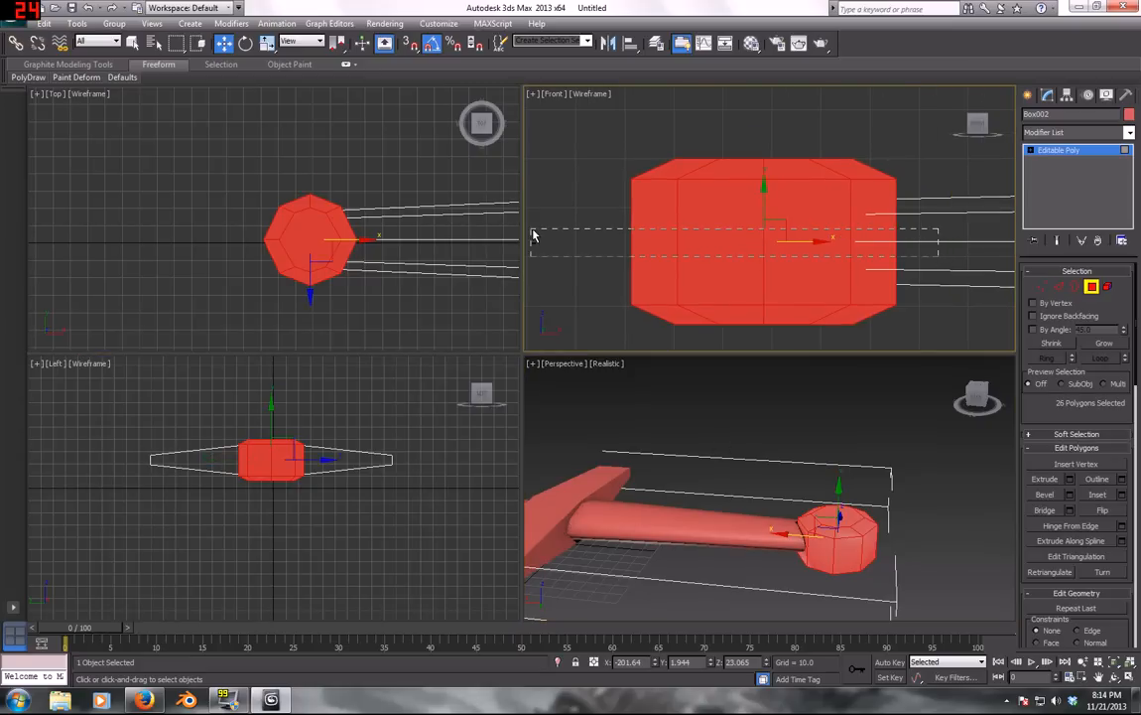
left_click_drag(532, 235, 532, 238, "alt")
scroll(826, 469, "up", 3)
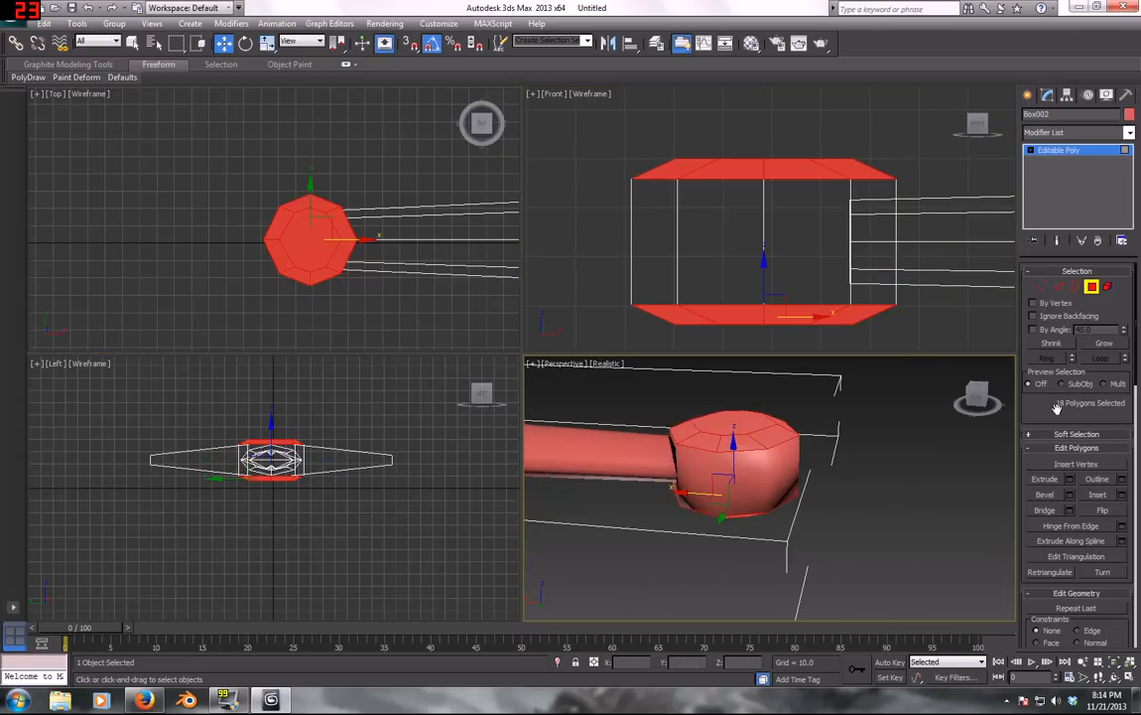
middle_click_drag(826, 468, 893, 427, "alt")
scroll(1044, 201, "down", 2)
scroll(1058, 541, "down", 8)
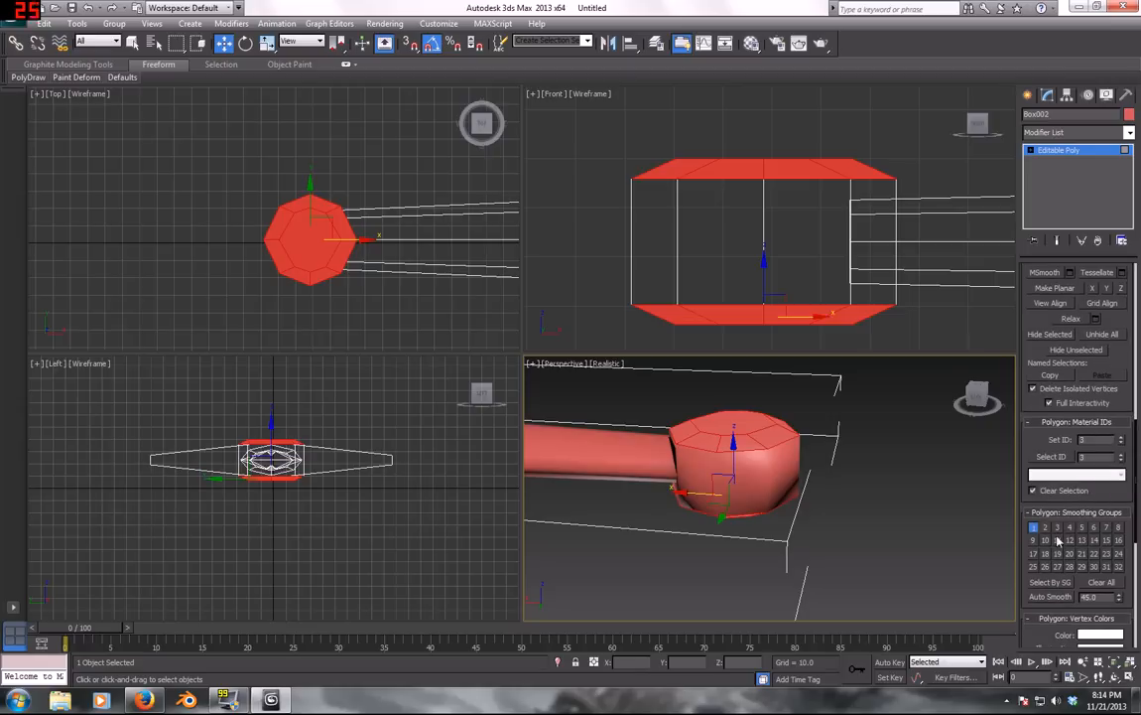
left_click(1034, 527)
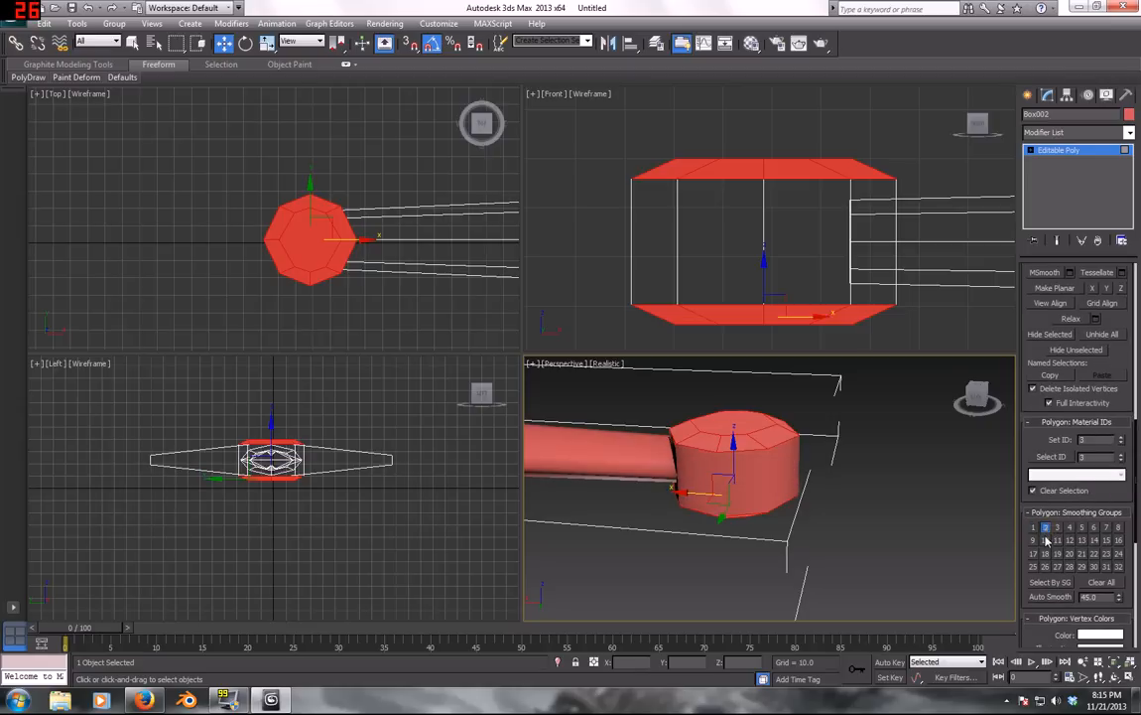
Reduce the selection to the pommel's two flat caps, assign them only to smoothing group 3, and leave polygon editing
left_click_drag(919, 315, 558, 172)
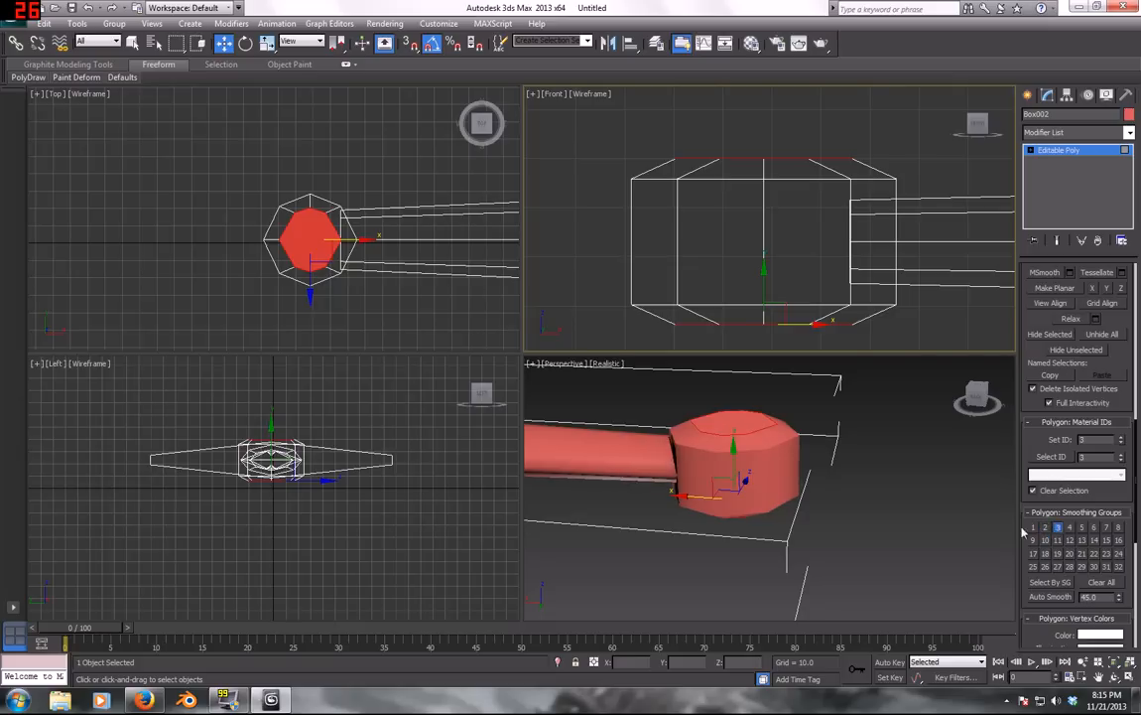
left_click(921, 481)
middle_click_drag(792, 458, 1096, 142, "alt")
left_click(1068, 150)
Examine the smoothed sword from several angles, both as a whole and close up around the crossguard and hilt
middle_click_drag(867, 465, 772, 527, "alt")
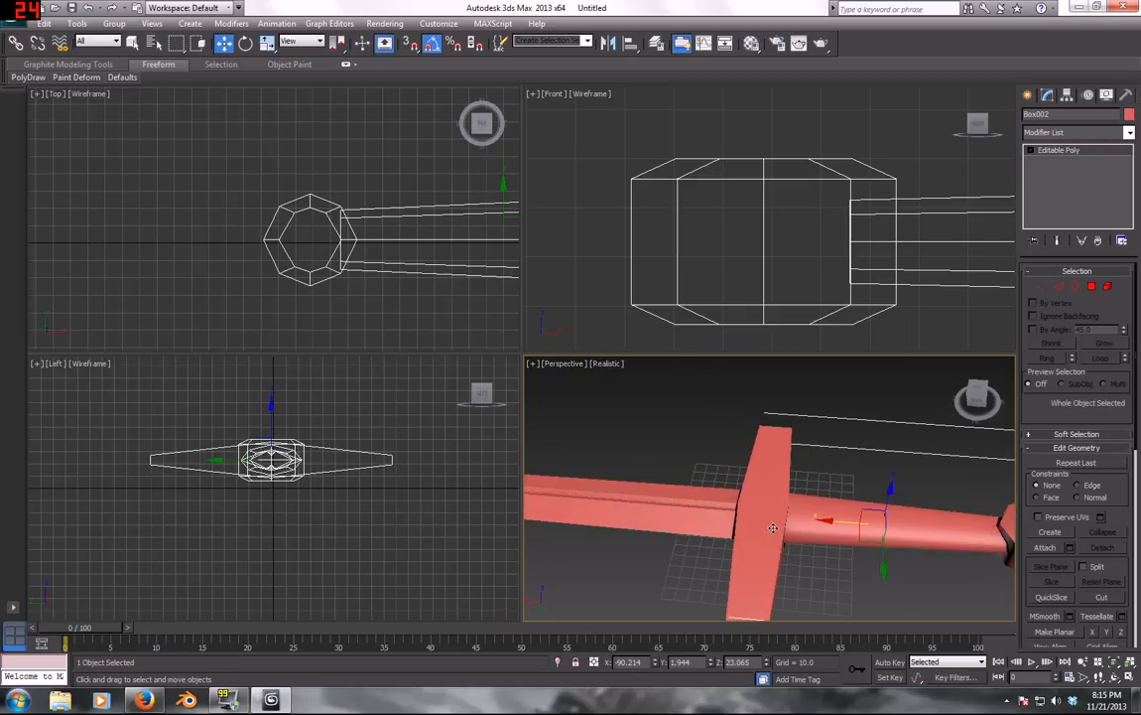
scroll(774, 491, "up", 1)
scroll(774, 481, "down", 5)
scroll(775, 477, "down", 2)
middle_click_drag(774, 476, 782, 556, "alt")
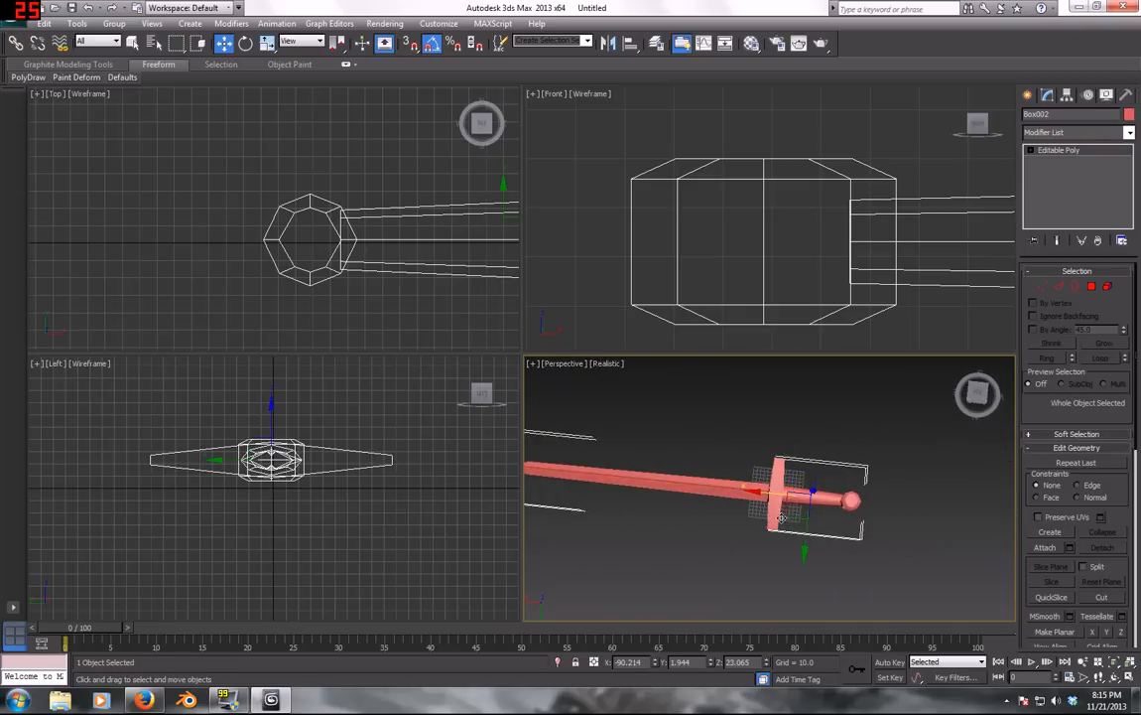
scroll(782, 555, "up", 5)
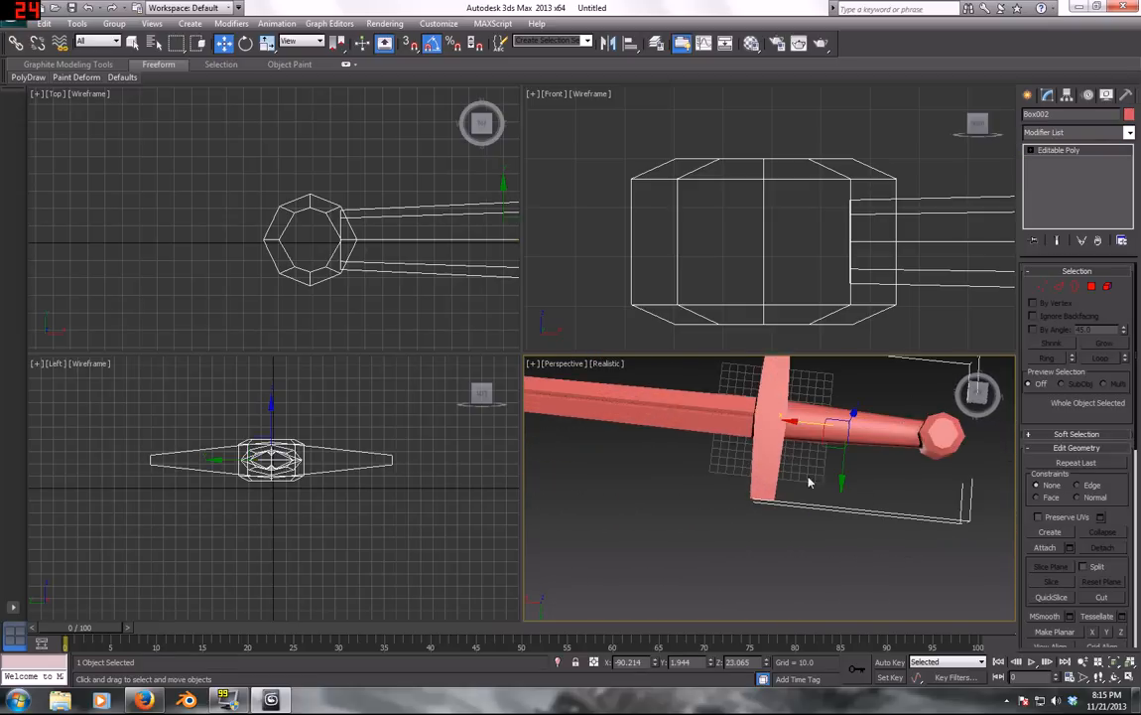
left_click(1042, 286)
scroll(330, 251, "down", 3)
middle_click_drag(268, 209, 306, 145)
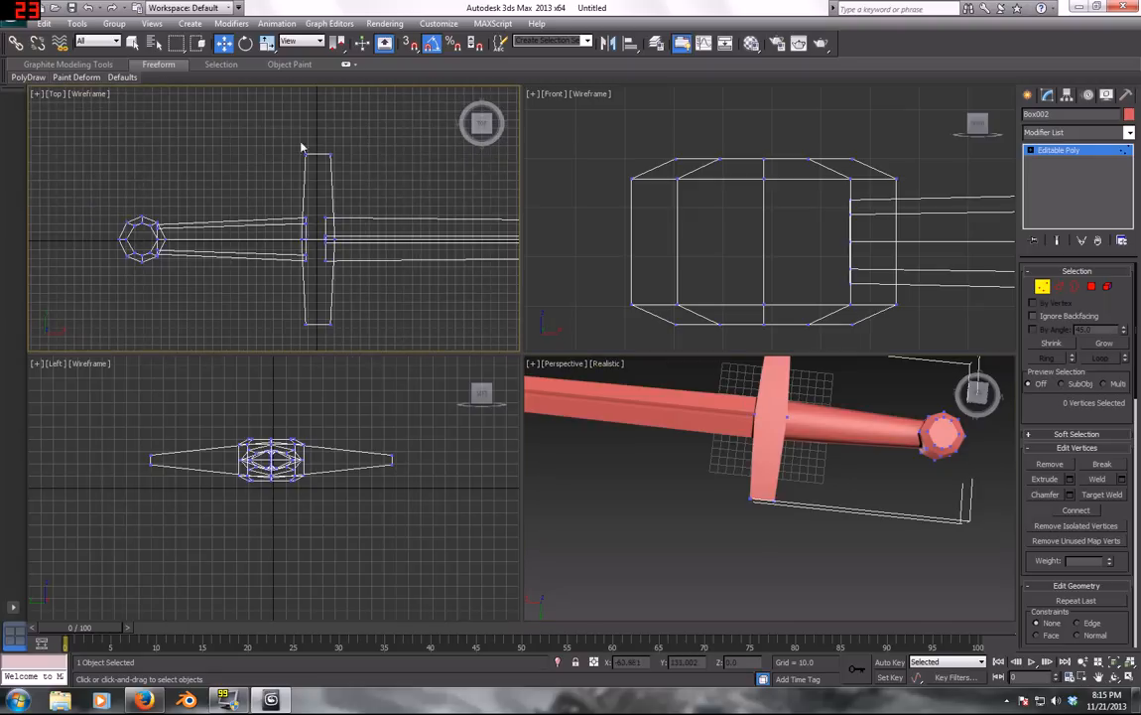
left_click_drag(288, 134, 338, 169)
left_click_drag(420, 379, 418, 377, "ctrl")
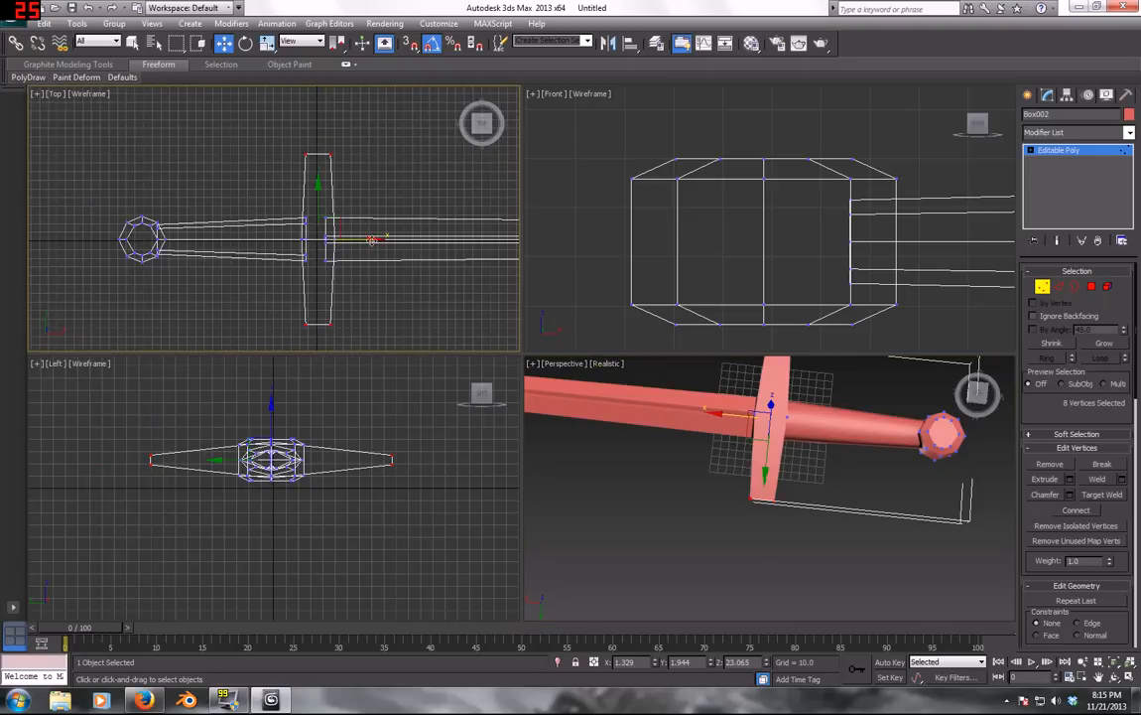
left_click_drag(370, 240, 400, 238)
right_click(400, 238)
Select the lengthwise edges of both crossguard halves and connect them, adding one edge loop across each arm
key("2")
left_click_drag(342, 308, 284, 209)
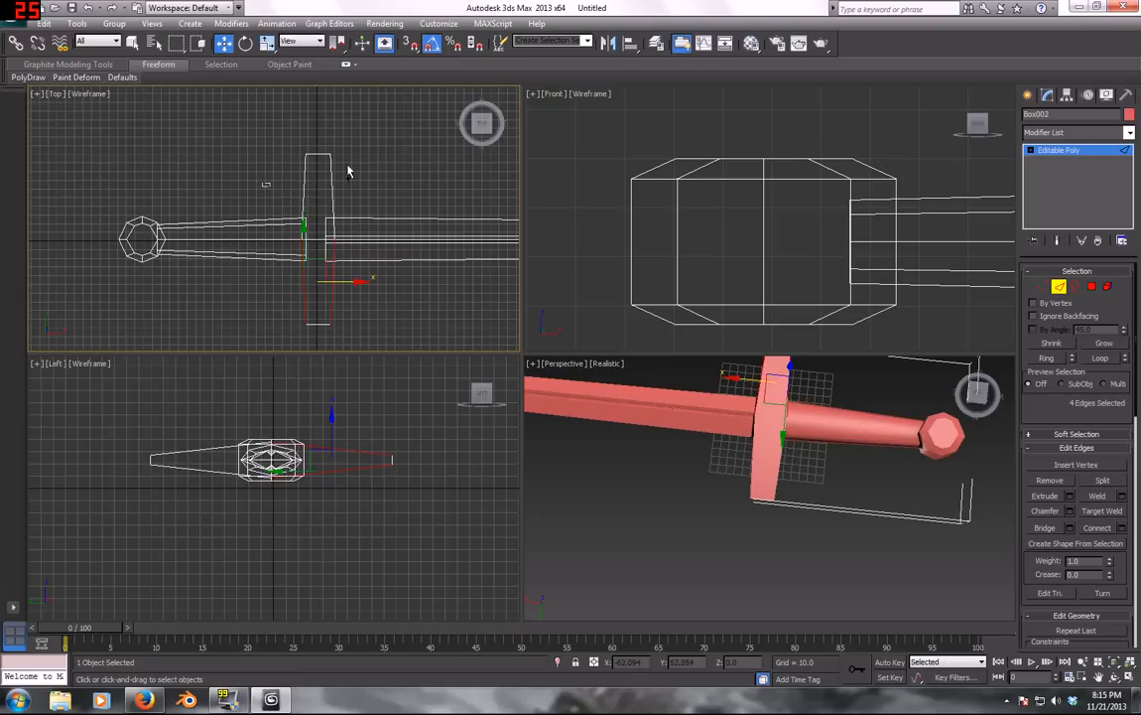
left_click_drag(433, 178, 433, 179, "ctrl")
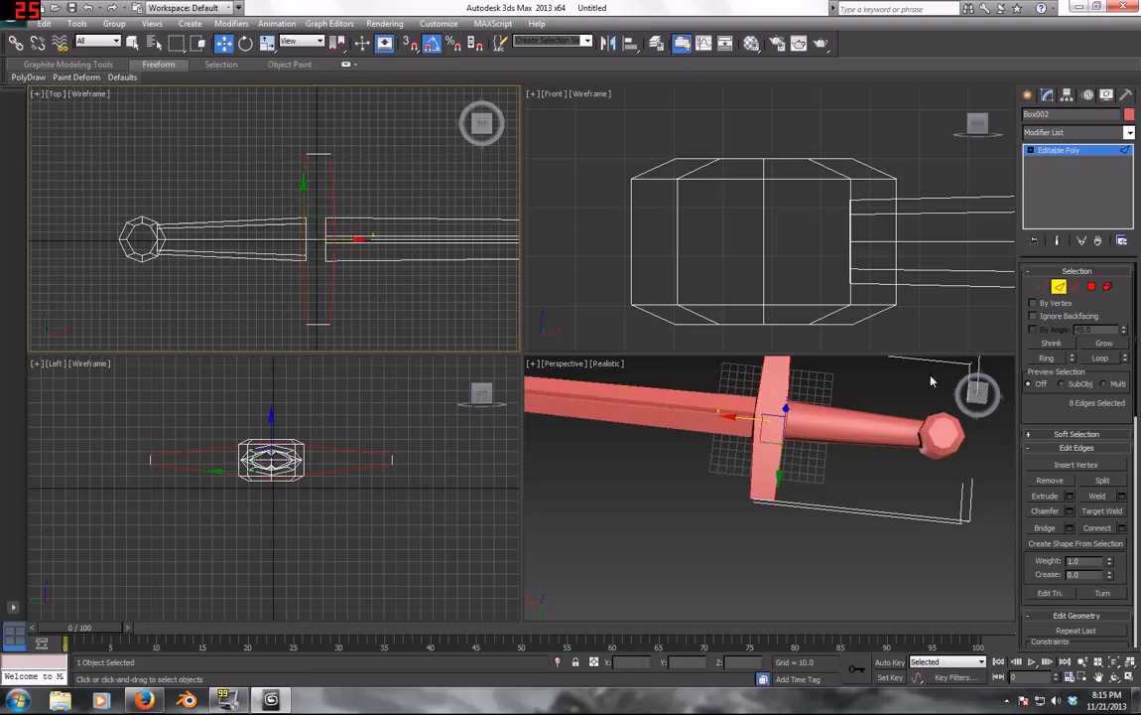
left_click(1123, 527)
left_click(288, 288)
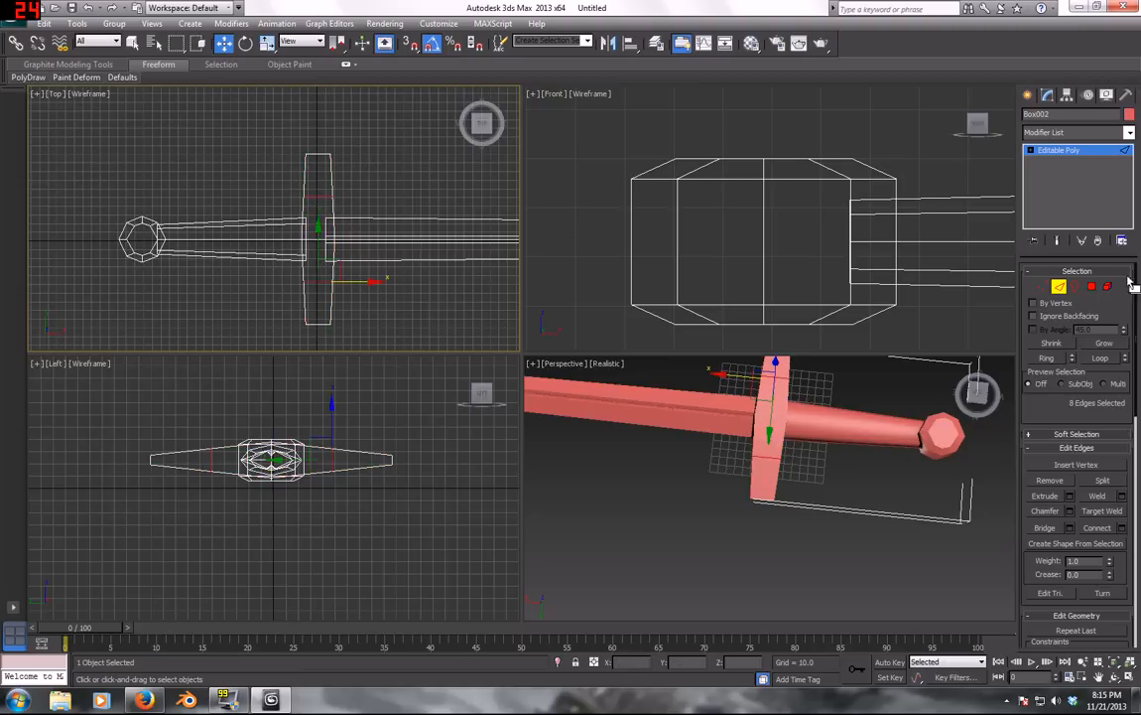
Select the vertices at both crossguard tips and move them about 15.6 units along X toward the blade
left_click(1043, 286, "ctrl")
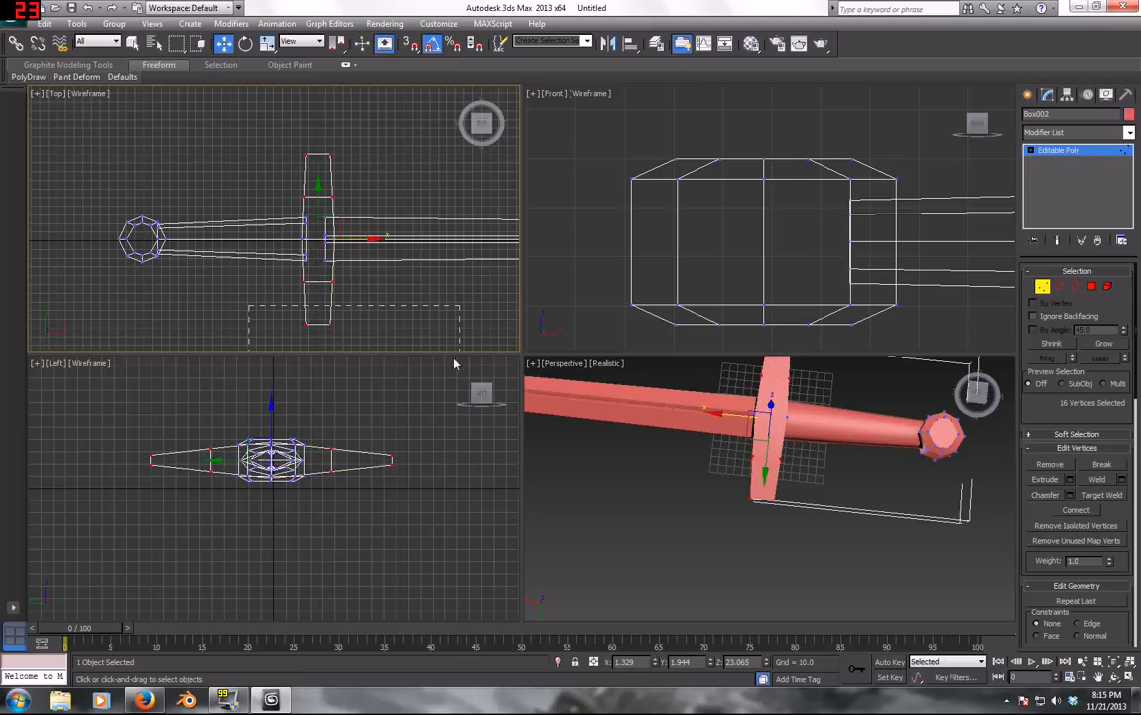
left_click_drag(455, 363, 455, 363)
left_click_drag(407, 199, 407, 198, "ctrl")
left_click_drag(363, 238, 375, 239)
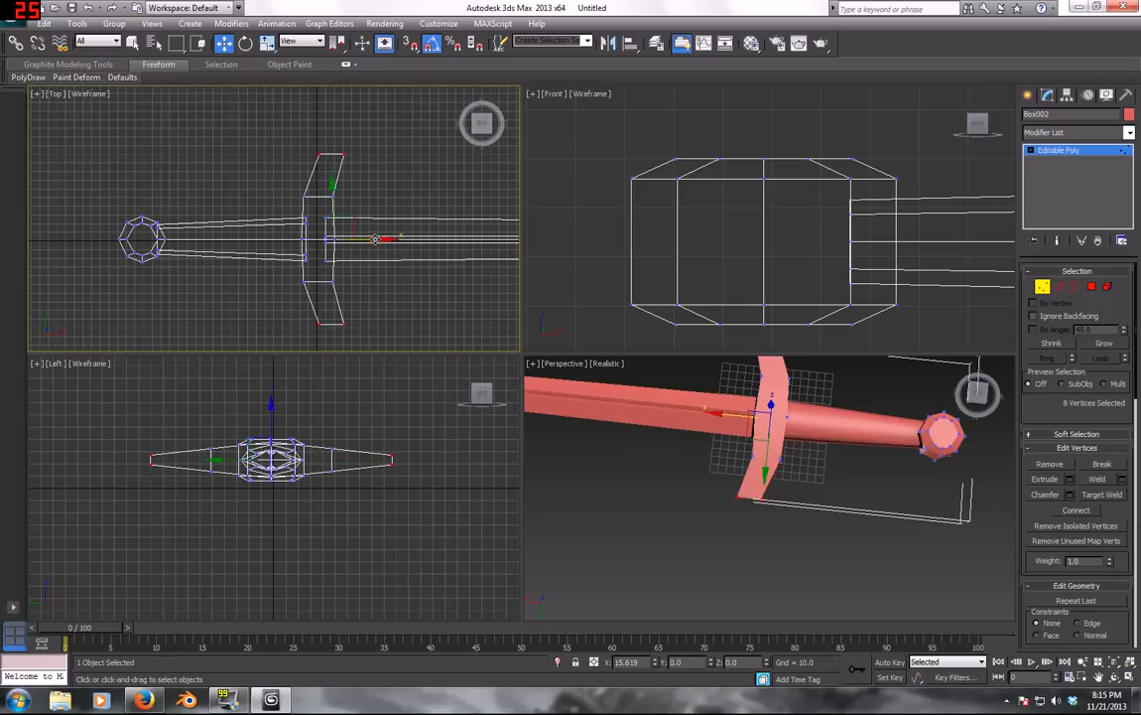
Clear the vertex selection, leave vertex editing, and deselect the sword
left_click(764, 503)
middle_click_drag(765, 504, 857, 543)
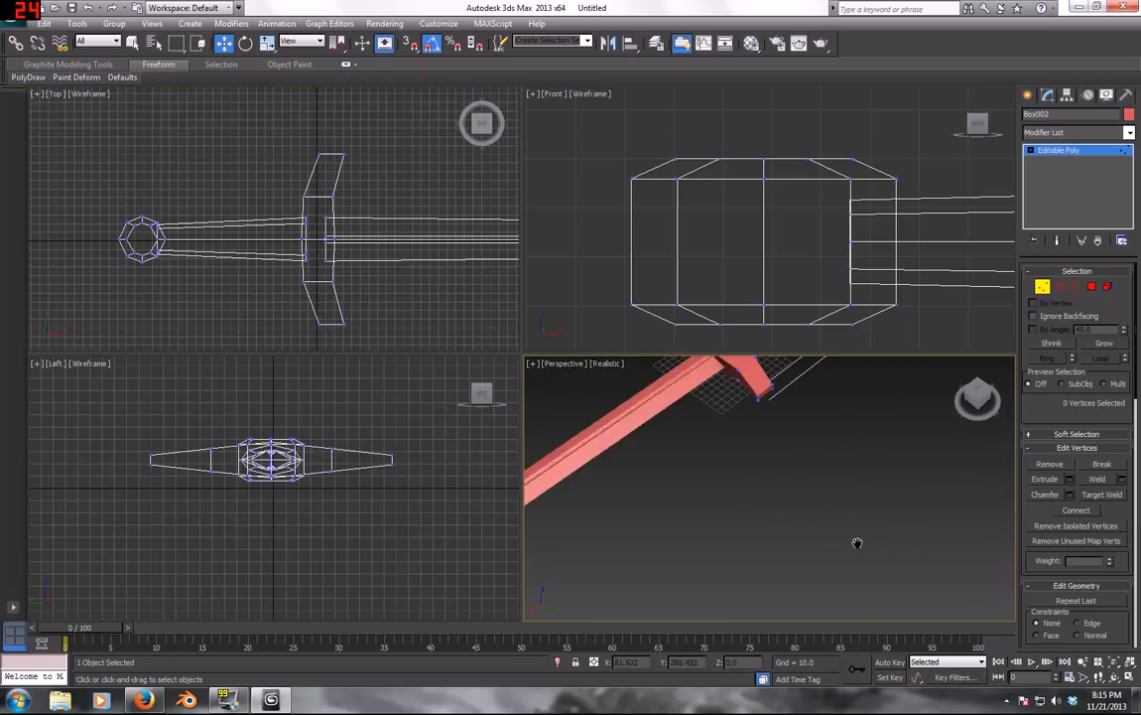
scroll(857, 543, "down", 4)
middle_click_drag(836, 484, 1039, 301, "alt")
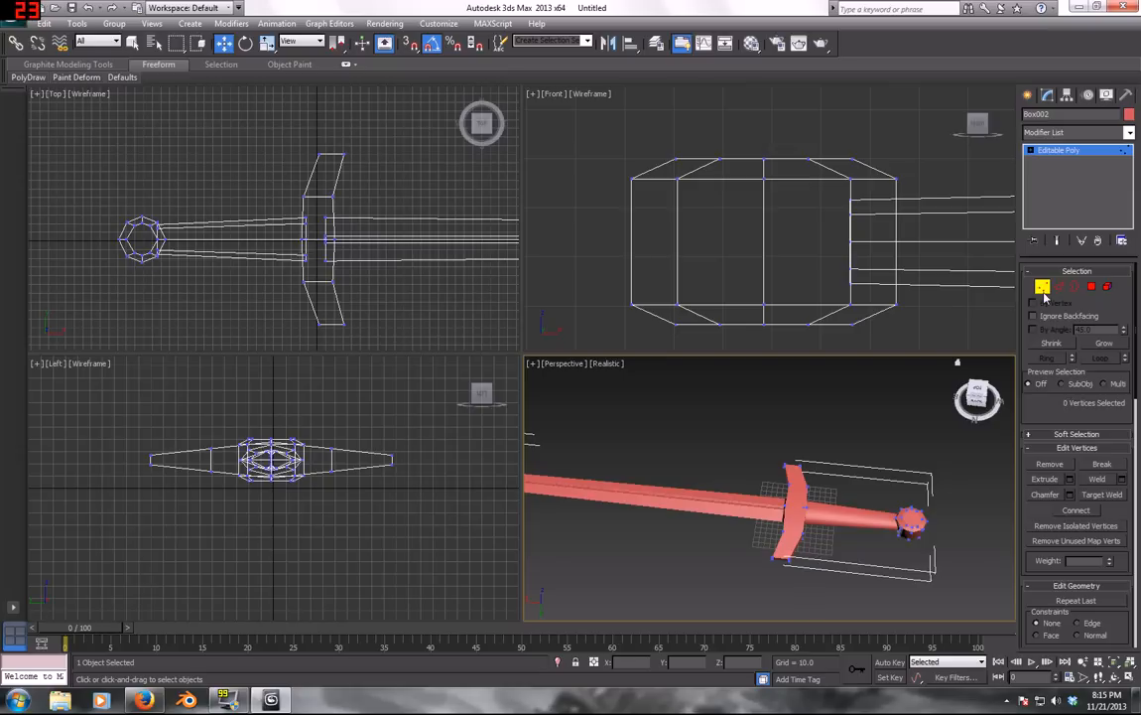
left_click(1043, 288)
left_click(743, 424)
Examine the finished sword in perspective, from its overall silhouette to the bent crossguard and blade
scroll(663, 427, "down", 3)
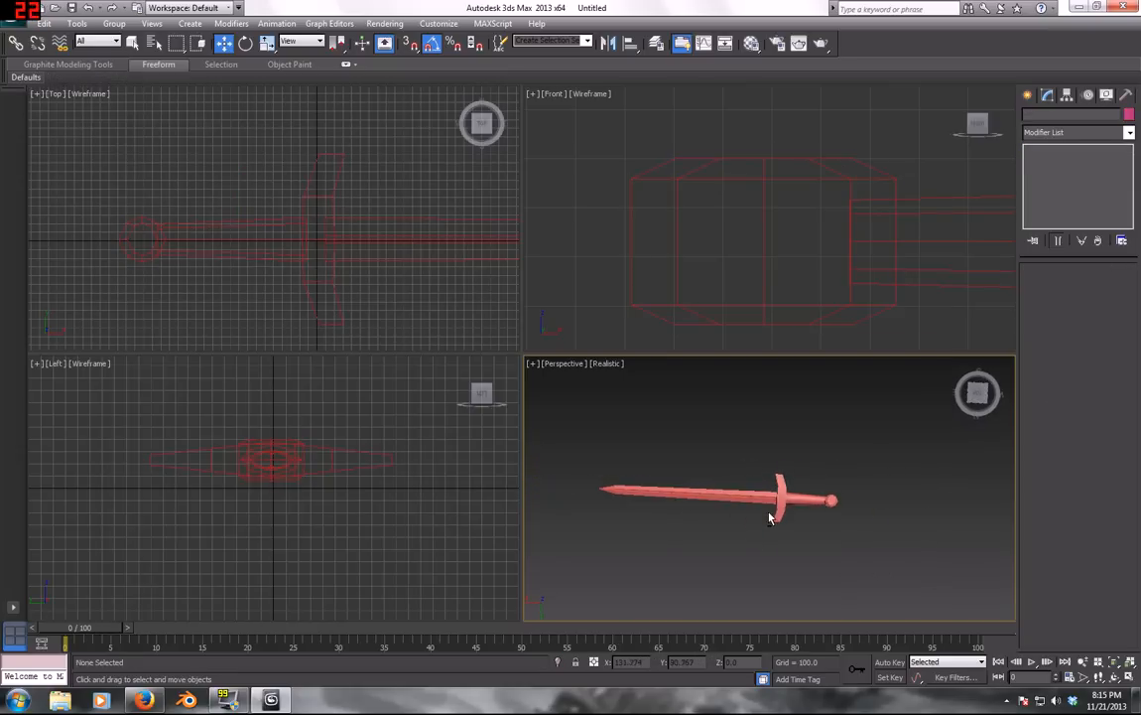
left_click(778, 499)
left_click(849, 476)
middle_click_drag(849, 476, 823, 530, "alt")
scroll(799, 481, "up", 3)
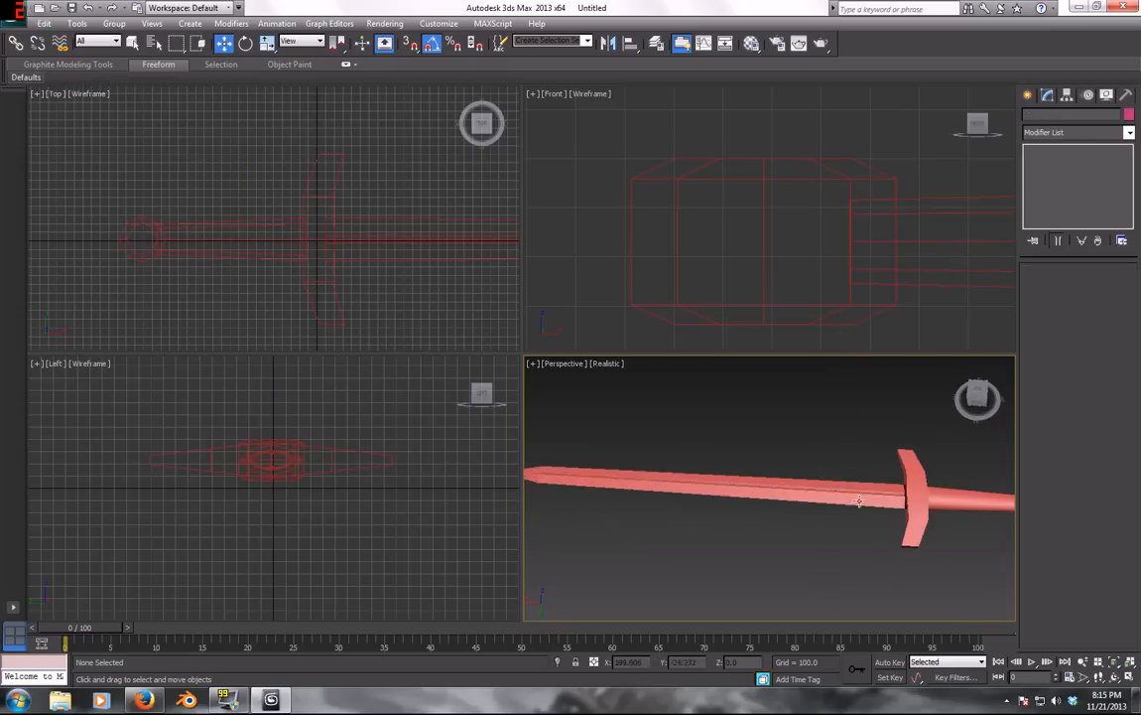
middle_click_drag(799, 481, 694, 556)
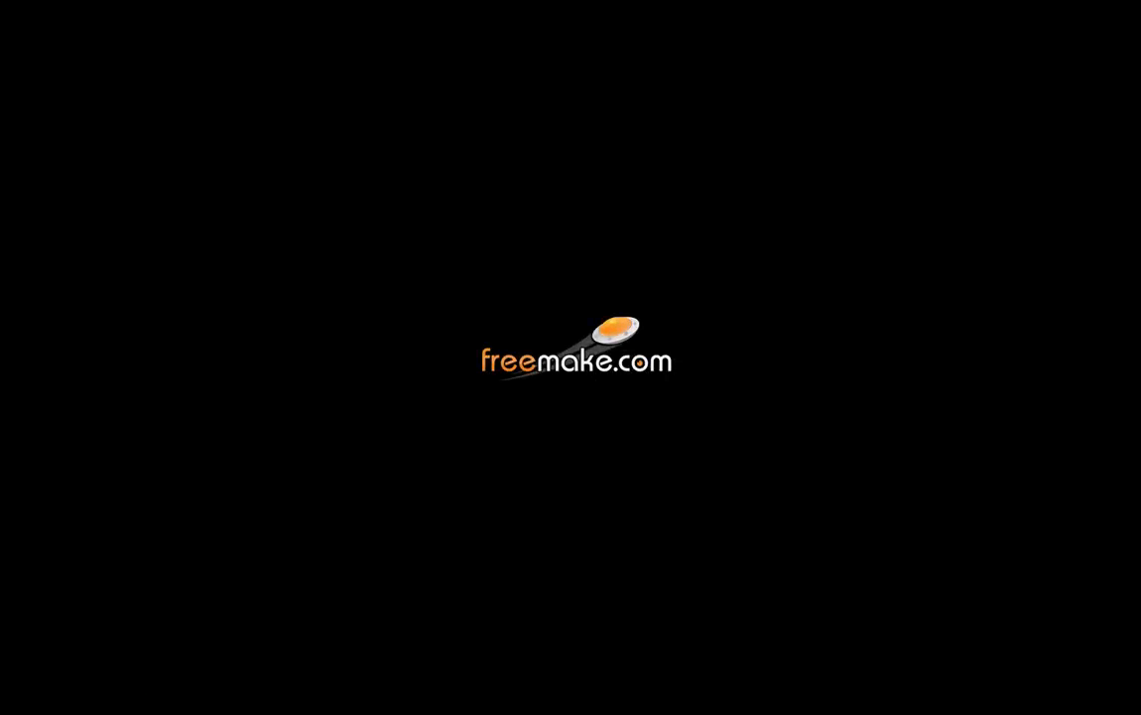